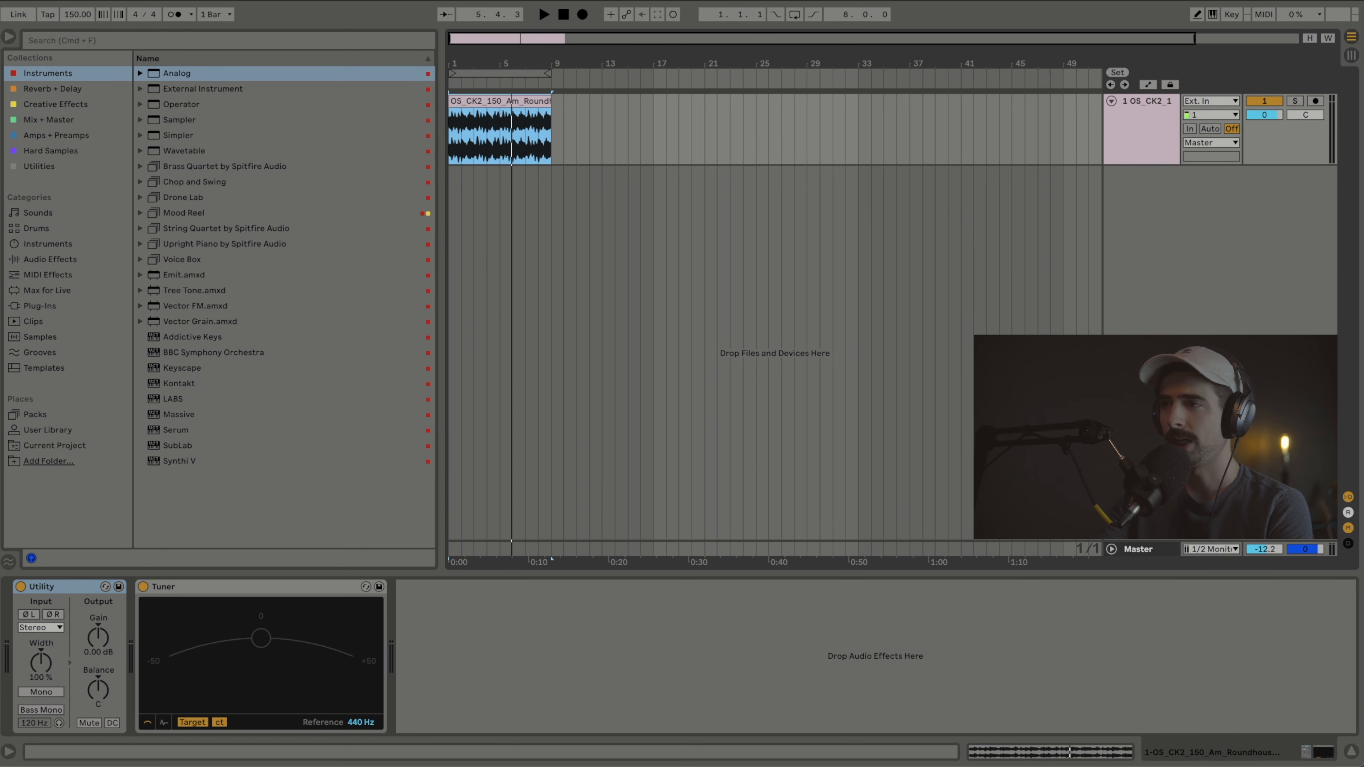
- Check the Roundhouse Song Starter sample in the Splice library and play the loop back in the arrangement
key("super+Tab")
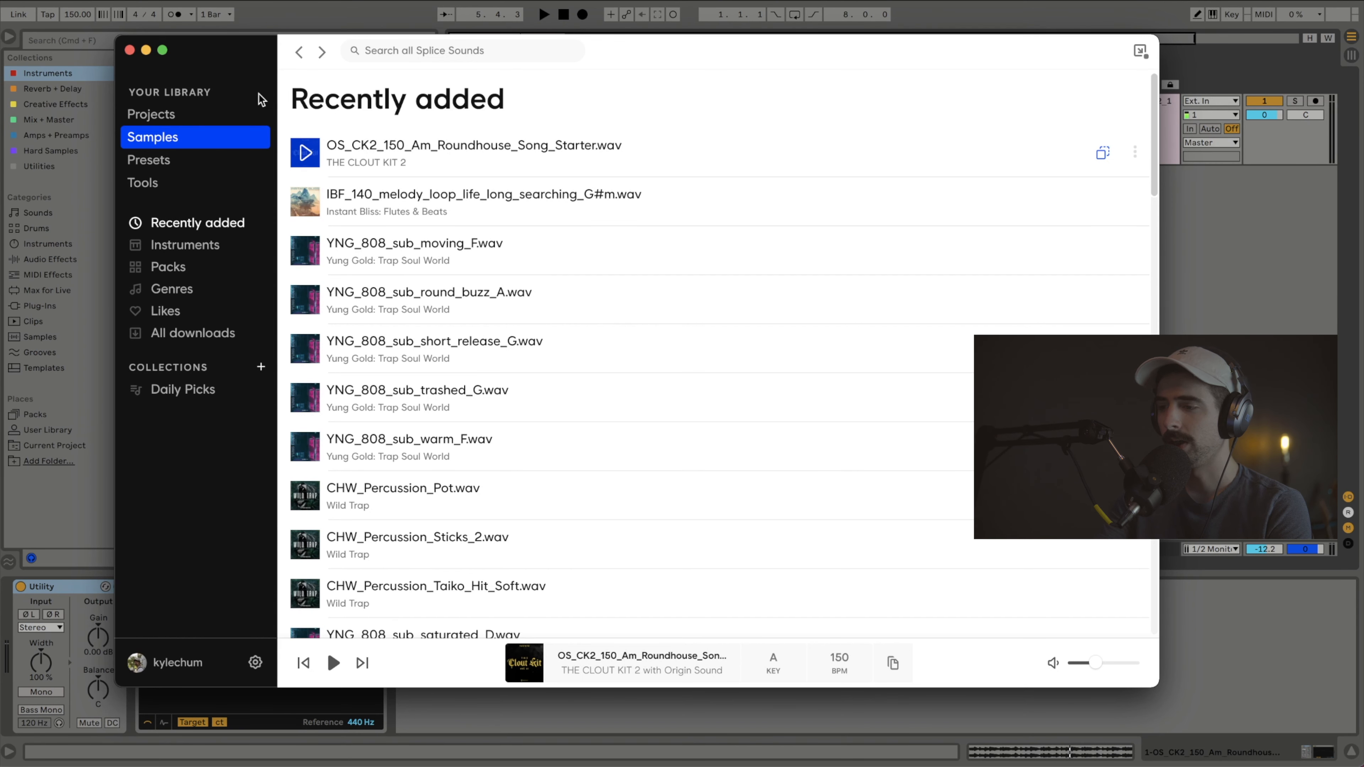
left_click(130, 49)
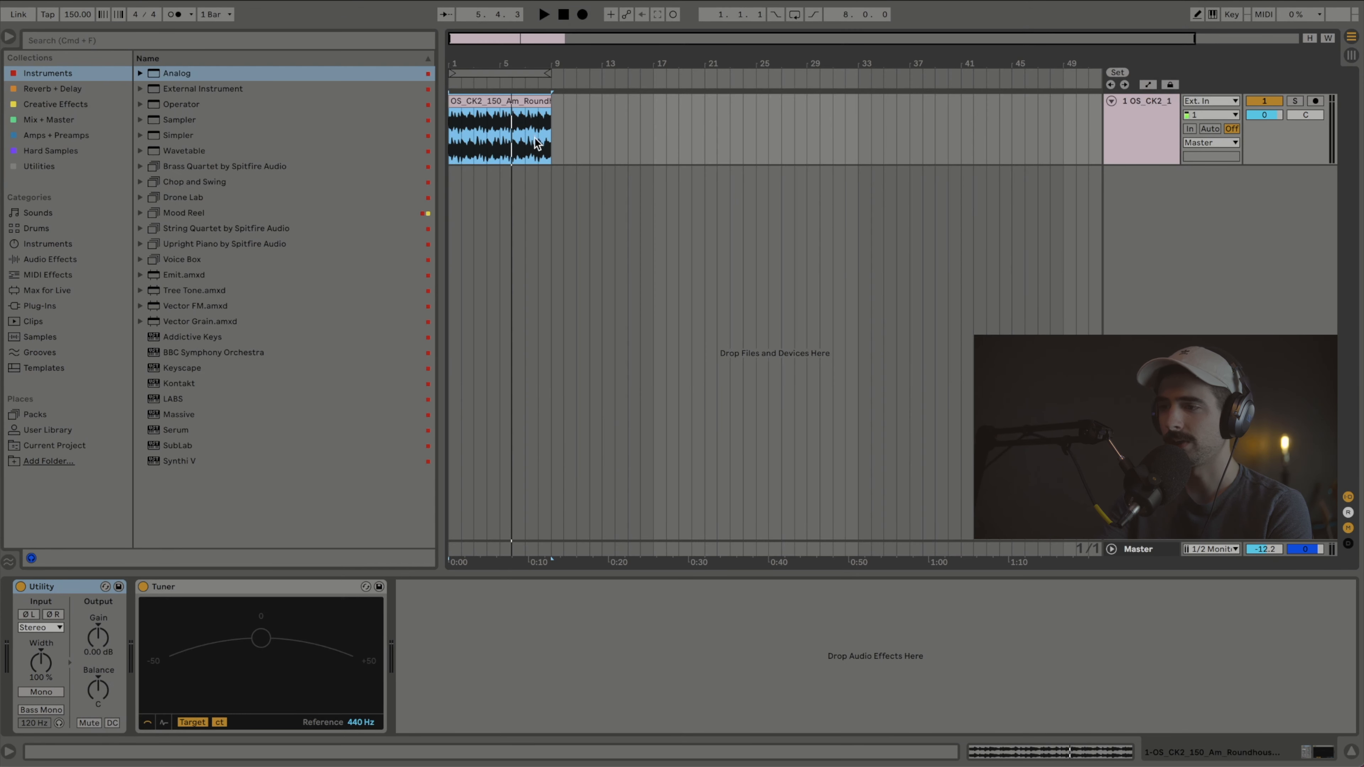
key("space")
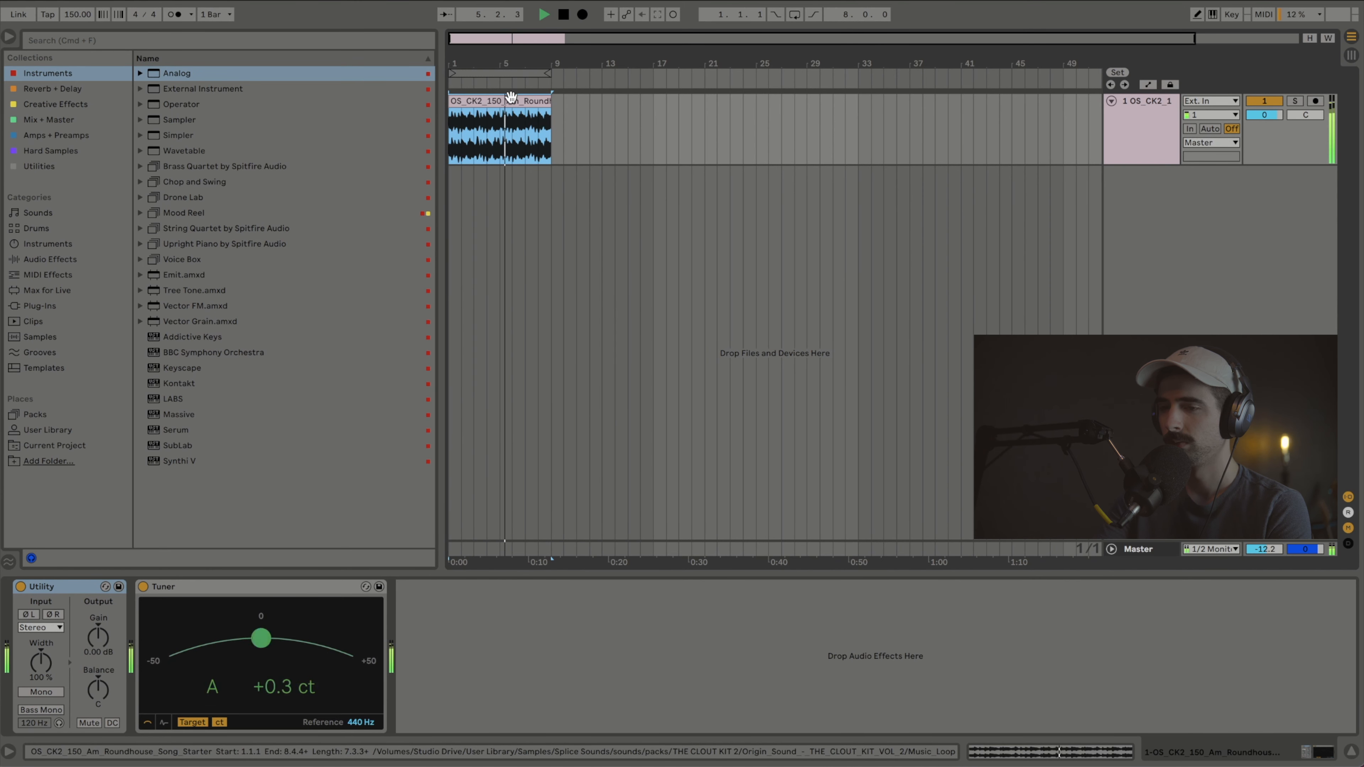
key("space")
- Turn on Warp for the Roundhouse Song Starter clip and set its warp mode to Complex
key("shift+Tab")
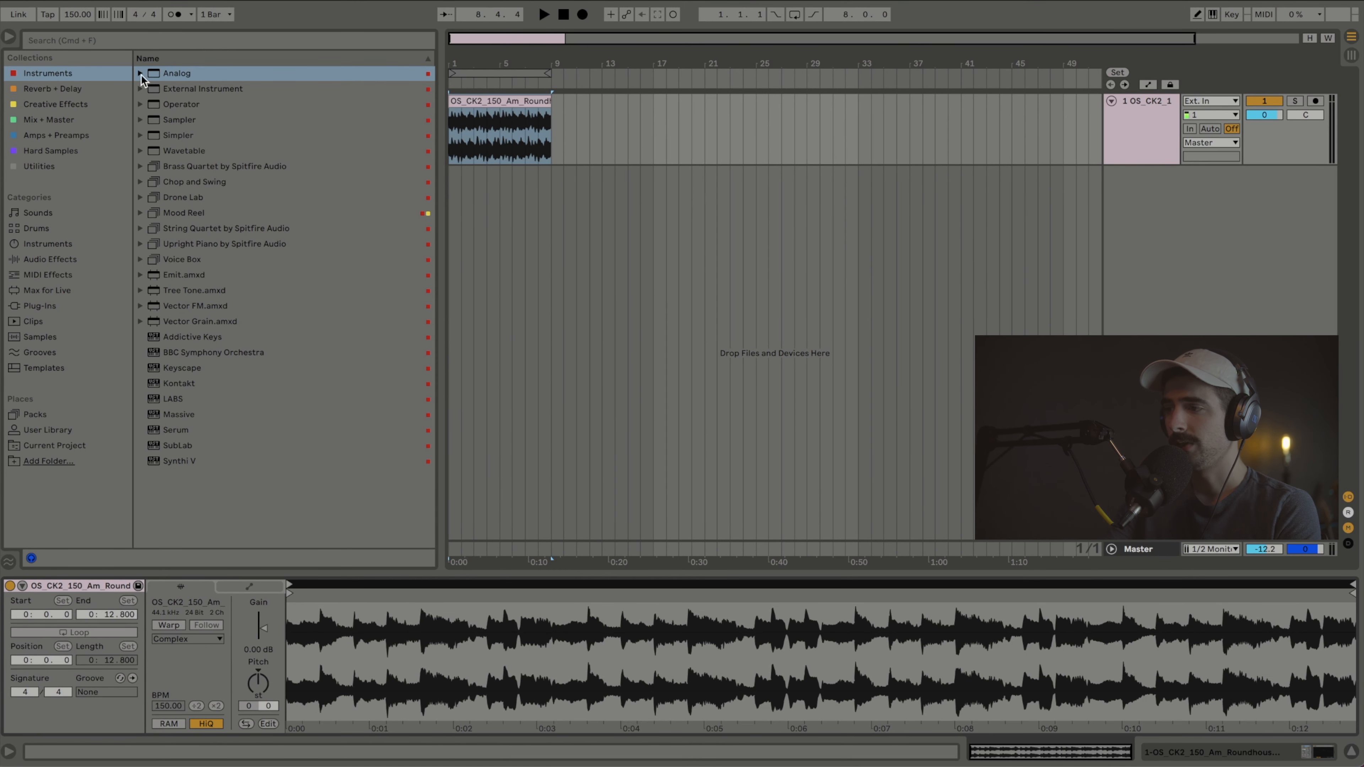
left_click(487, 117)
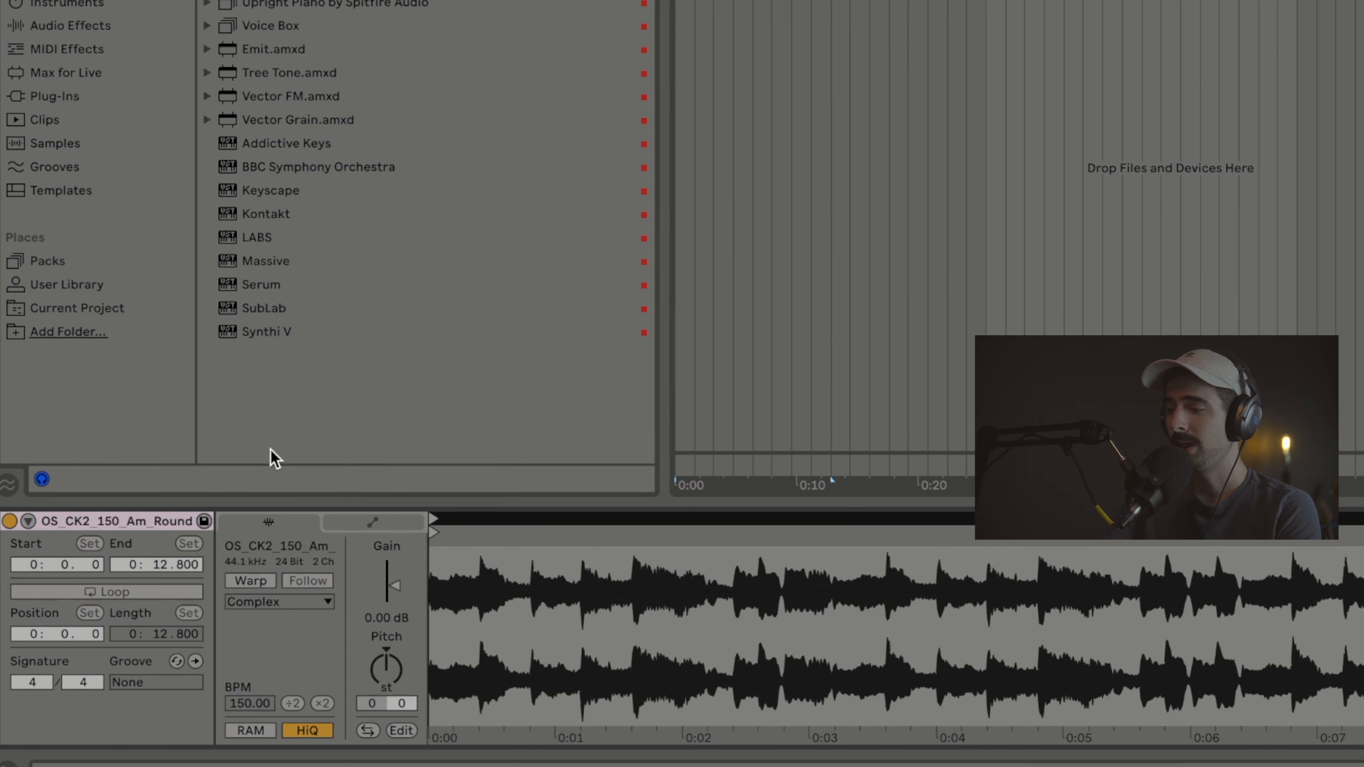
left_click(170, 625)
left_click(263, 602)
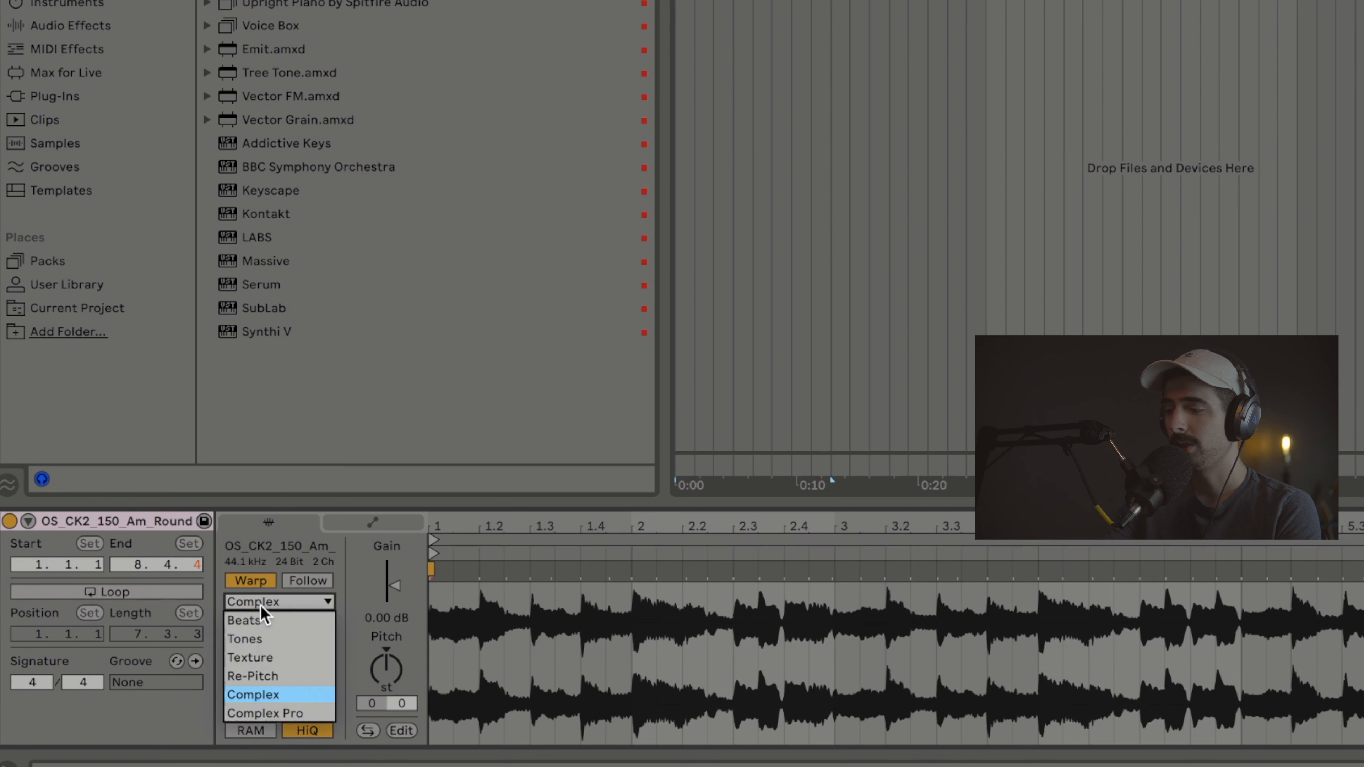
left_click(281, 696)
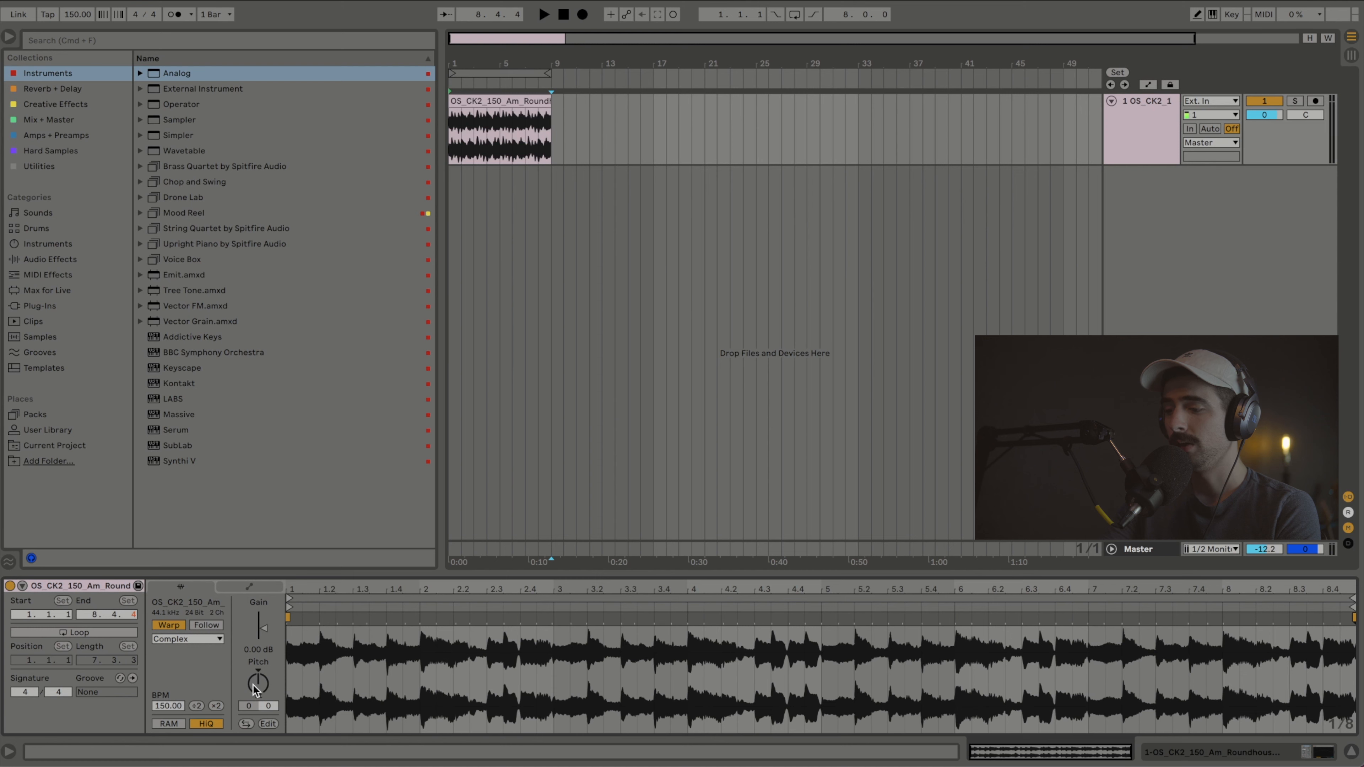
- Try raising the loop's pitch by 5 semitones during playback, and reset the pitch to its default
key("space")
left_click_drag(255, 691, 255, 669)
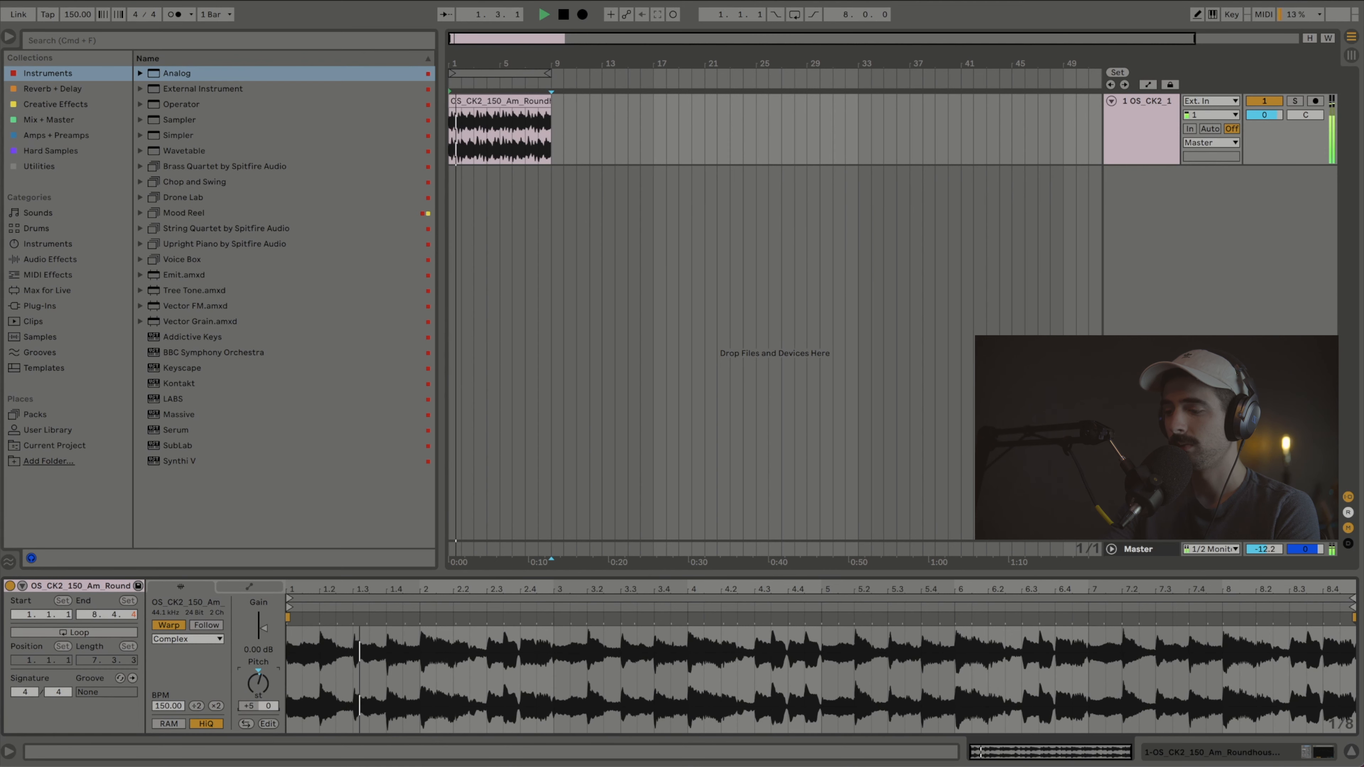
key("space")
double_click(258, 681)
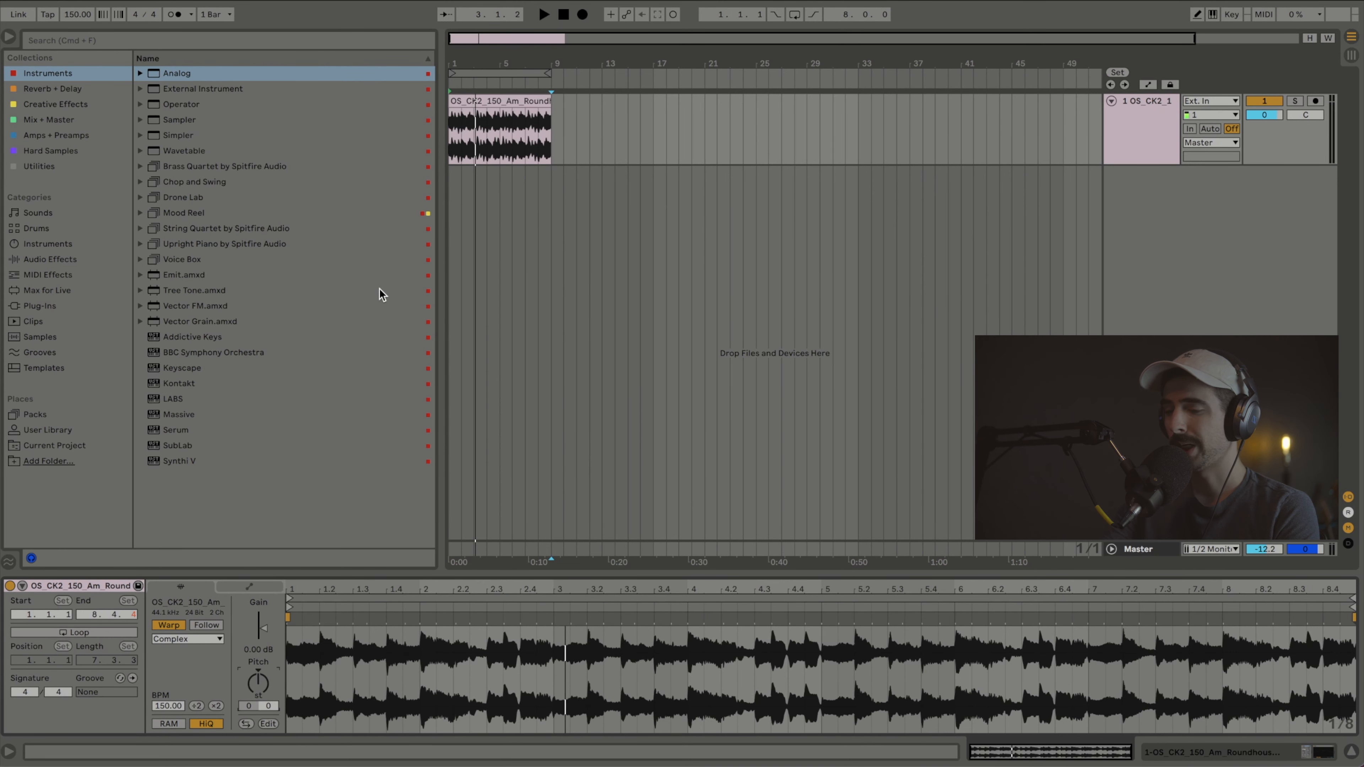
- Set the project tempo to 160 BPM, transpose the loop up 2 semitones and play it
left_click(64, 14)
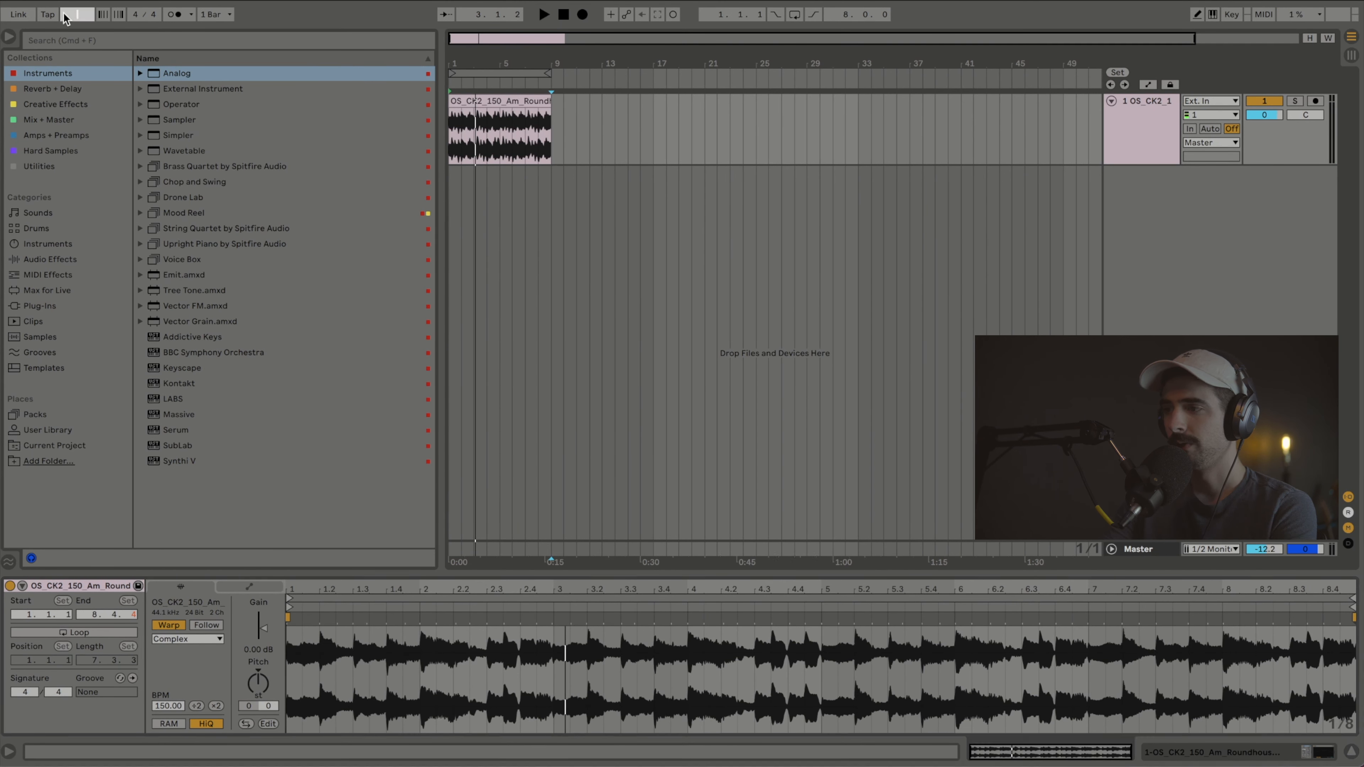
type("160")
key("Return")
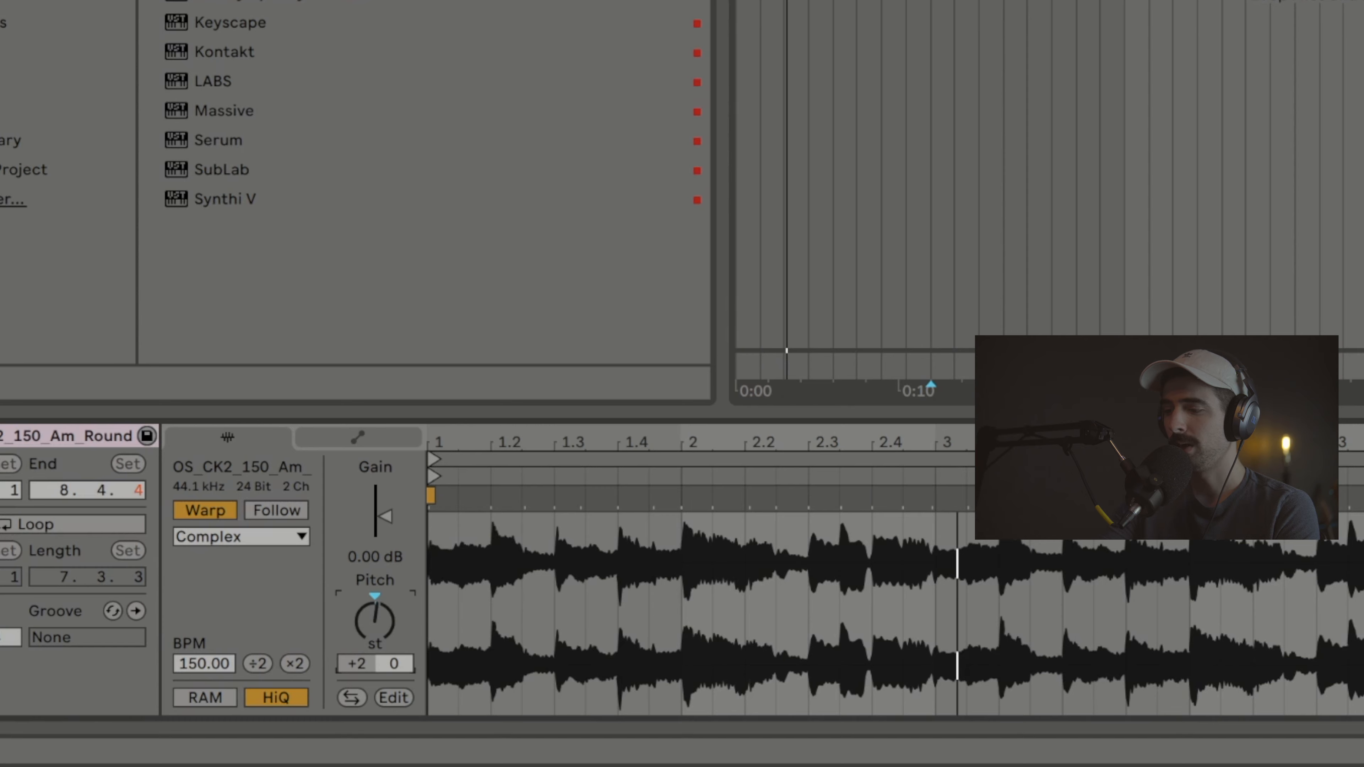
left_click(527, 100)
key("space")
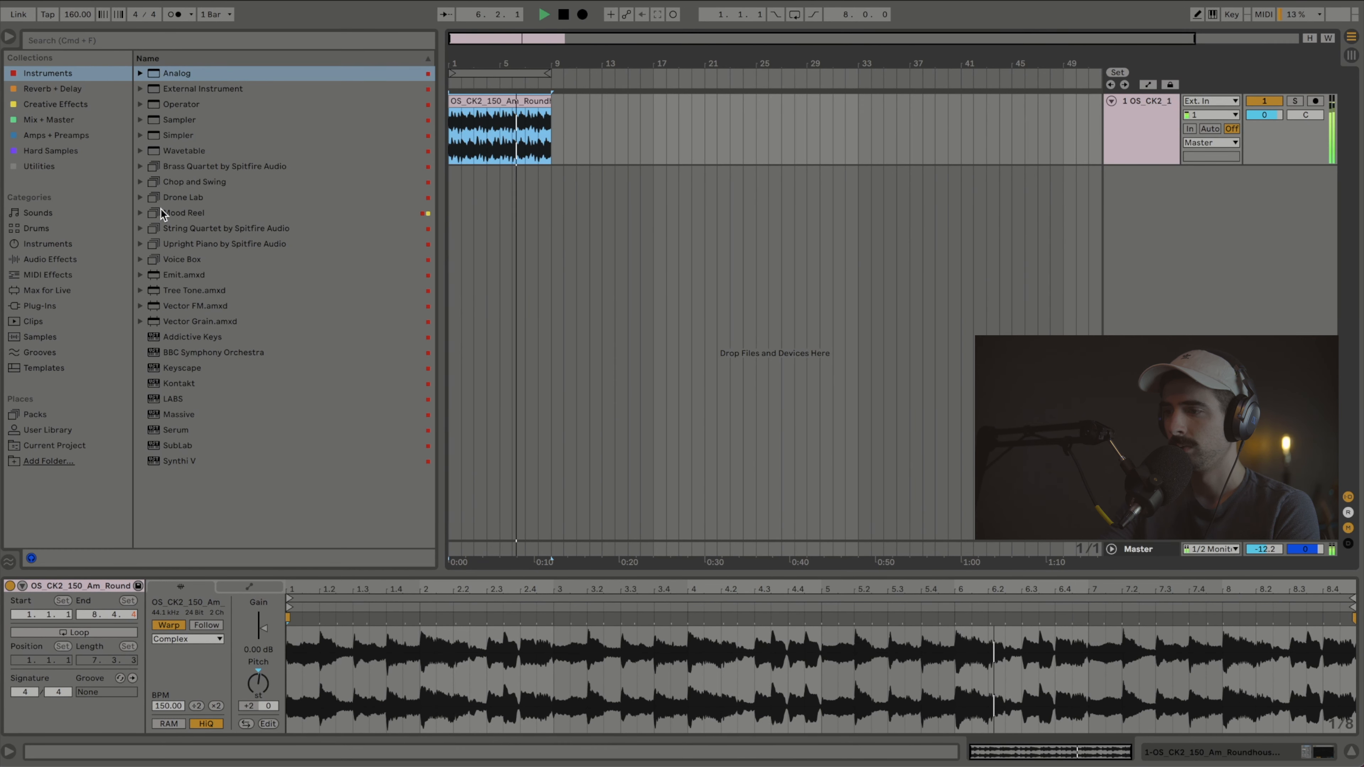
- Create a new Simpler track and load Official Spinz808.wav from the User Library's Sauce sample folder into it
left_click(170, 135)
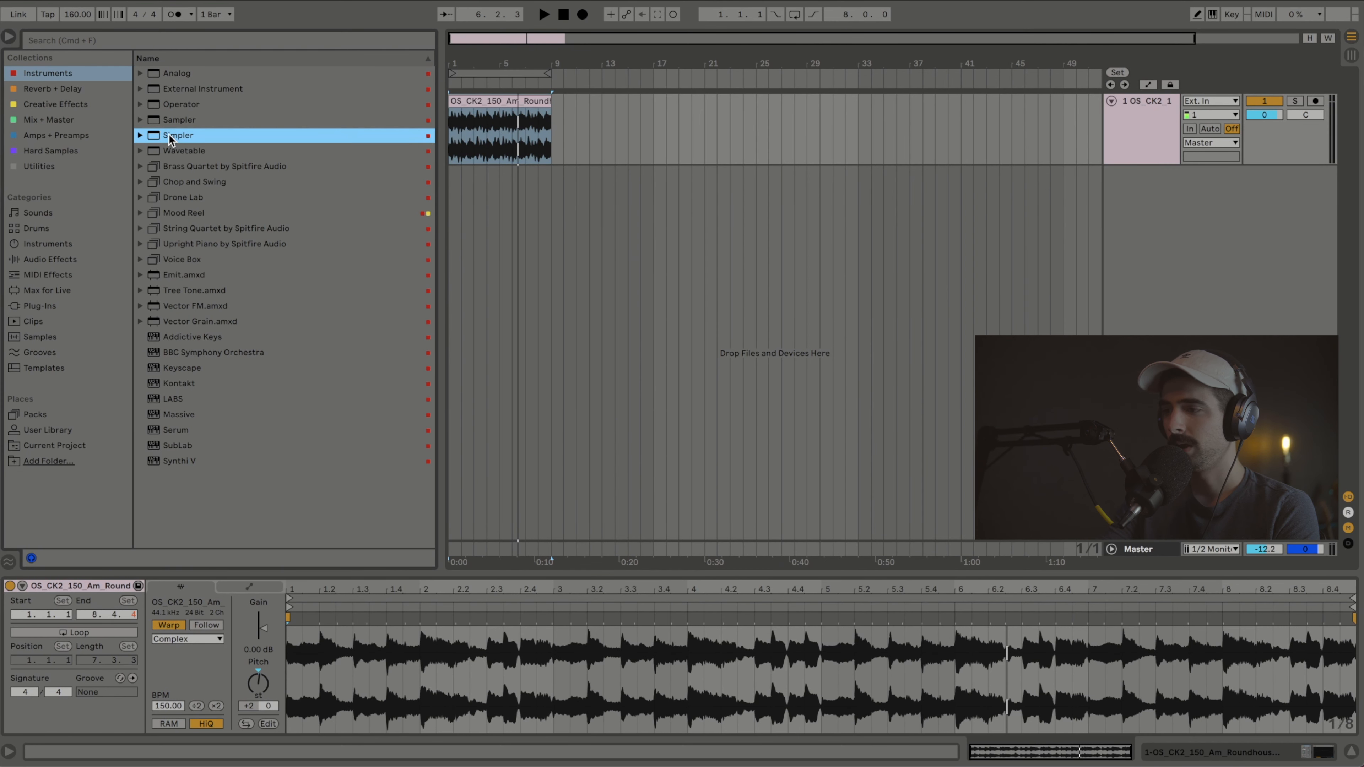
left_click_drag(155, 138, 897, 357)
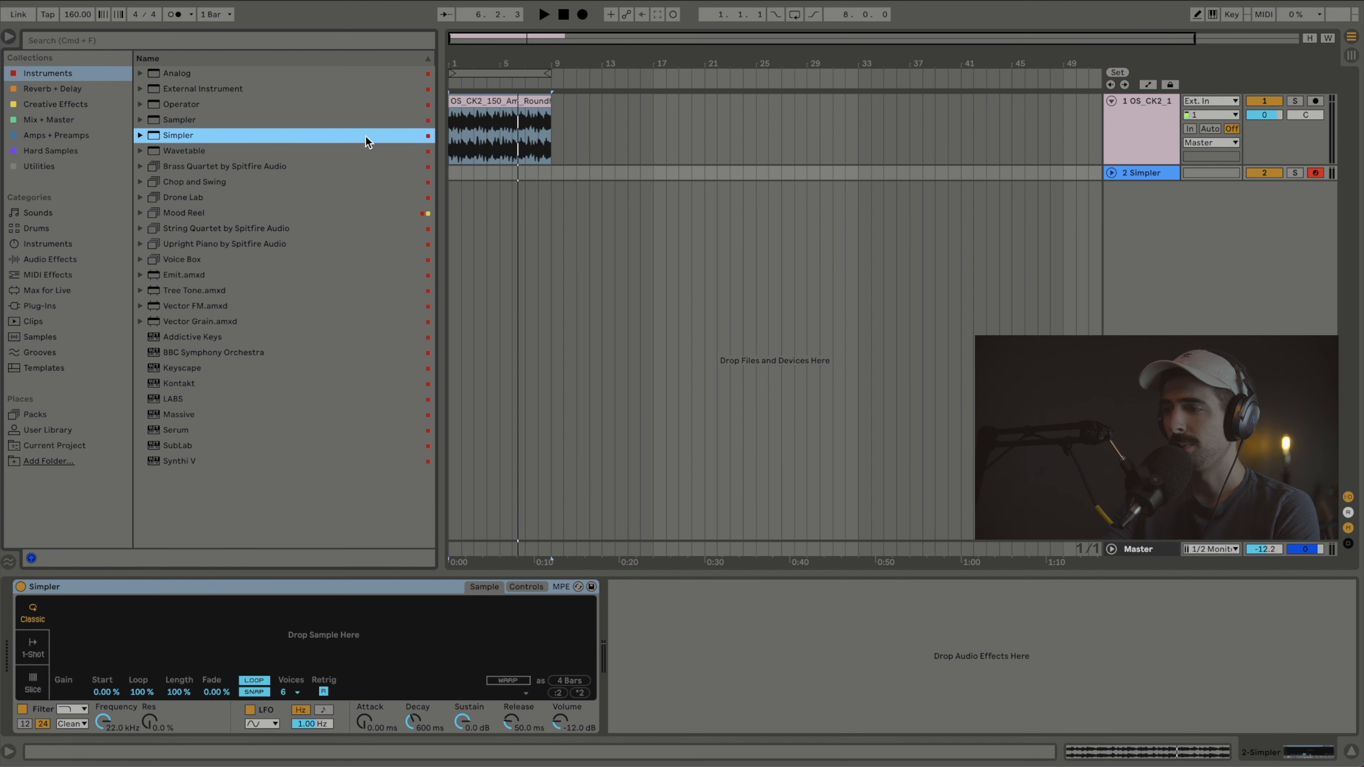
left_click(47, 430)
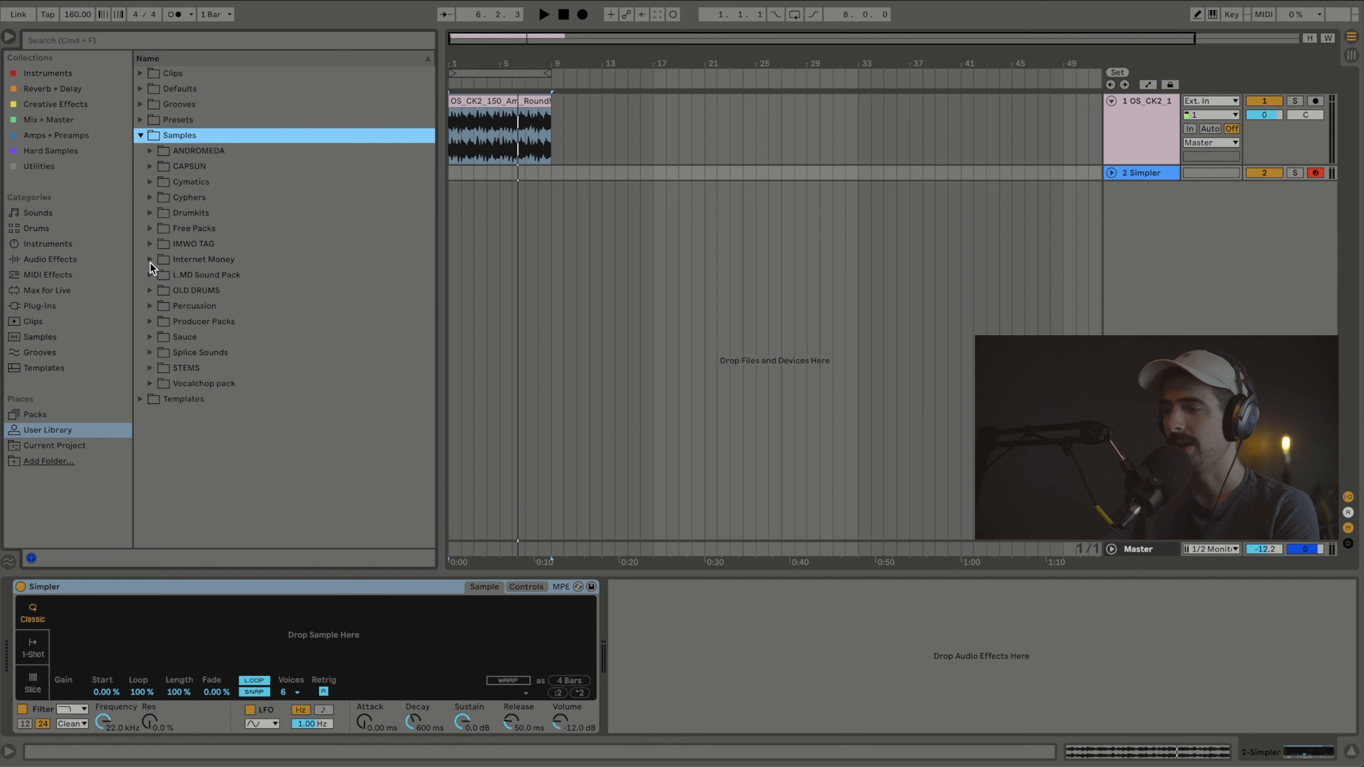
left_click(183, 337)
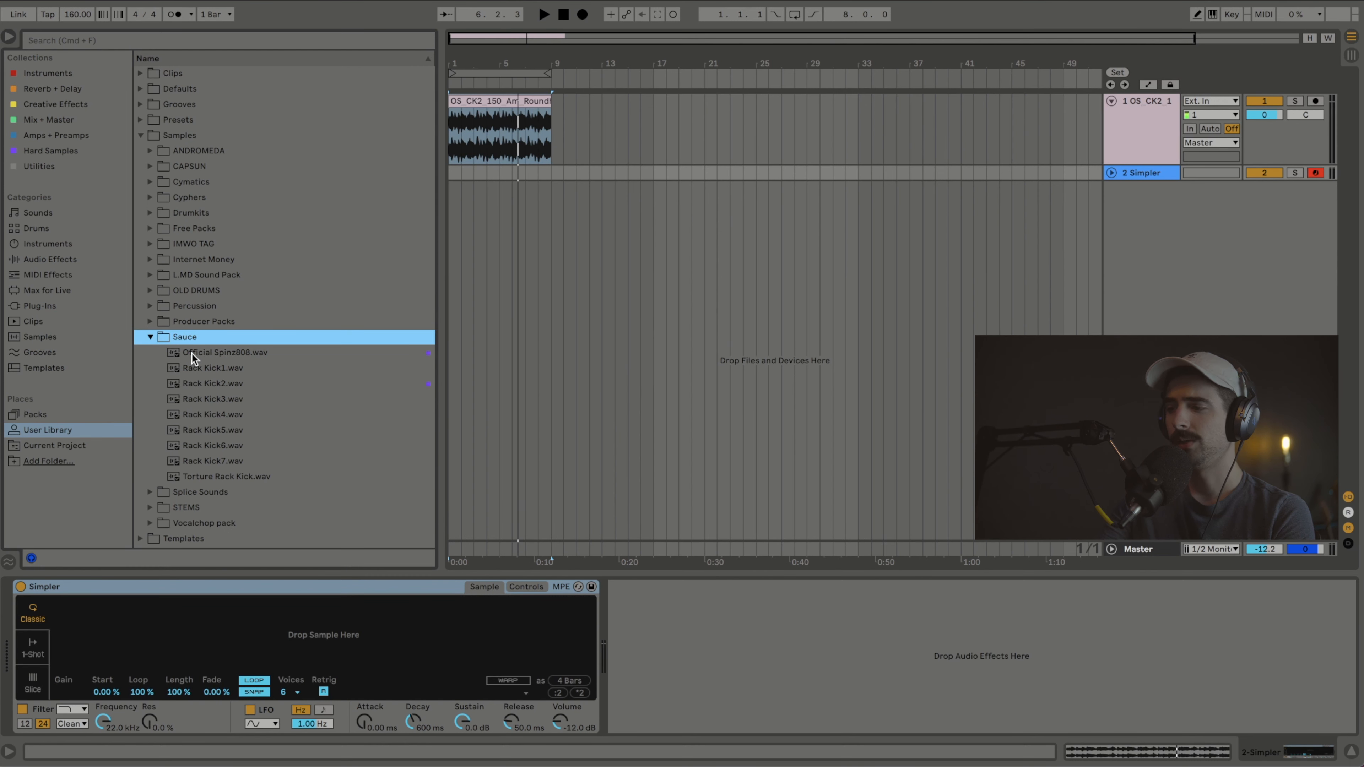
left_click(192, 354)
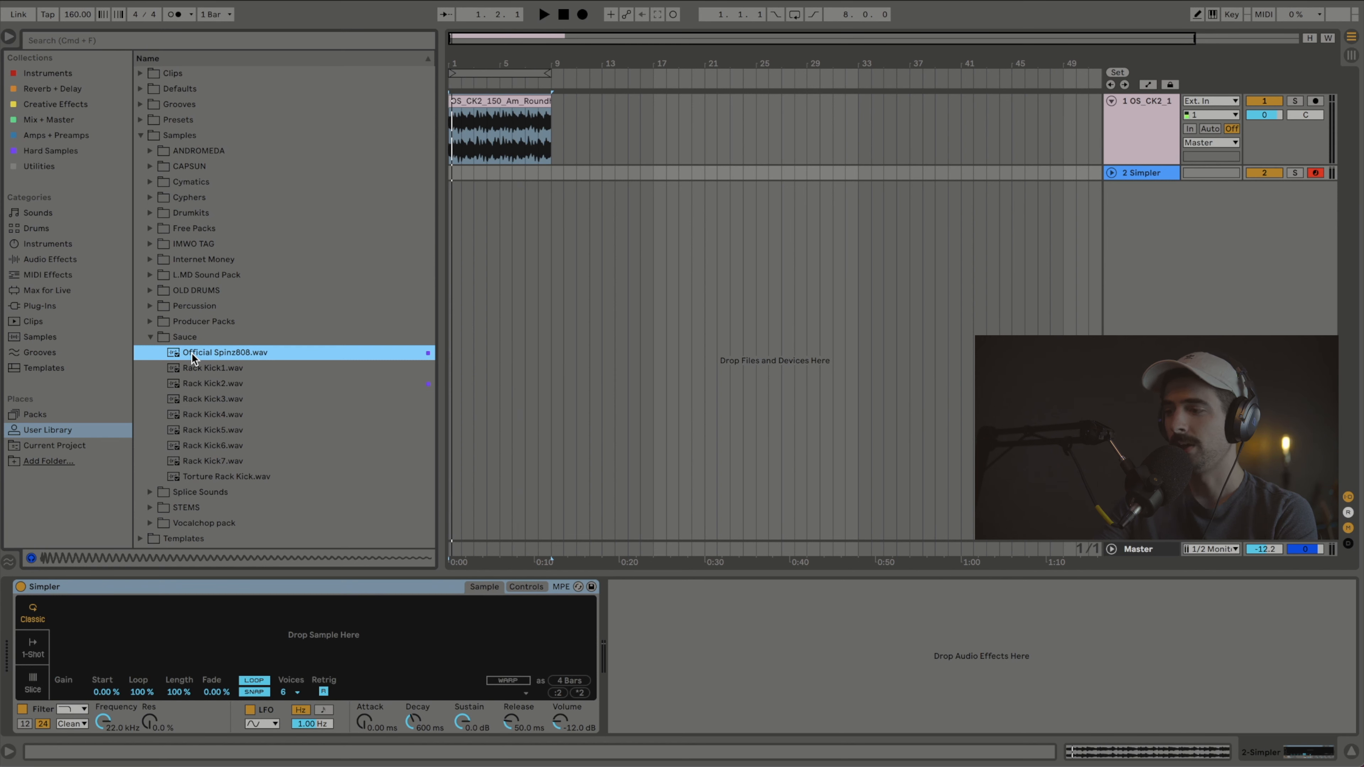
left_click_drag(192, 353, 110, 628)
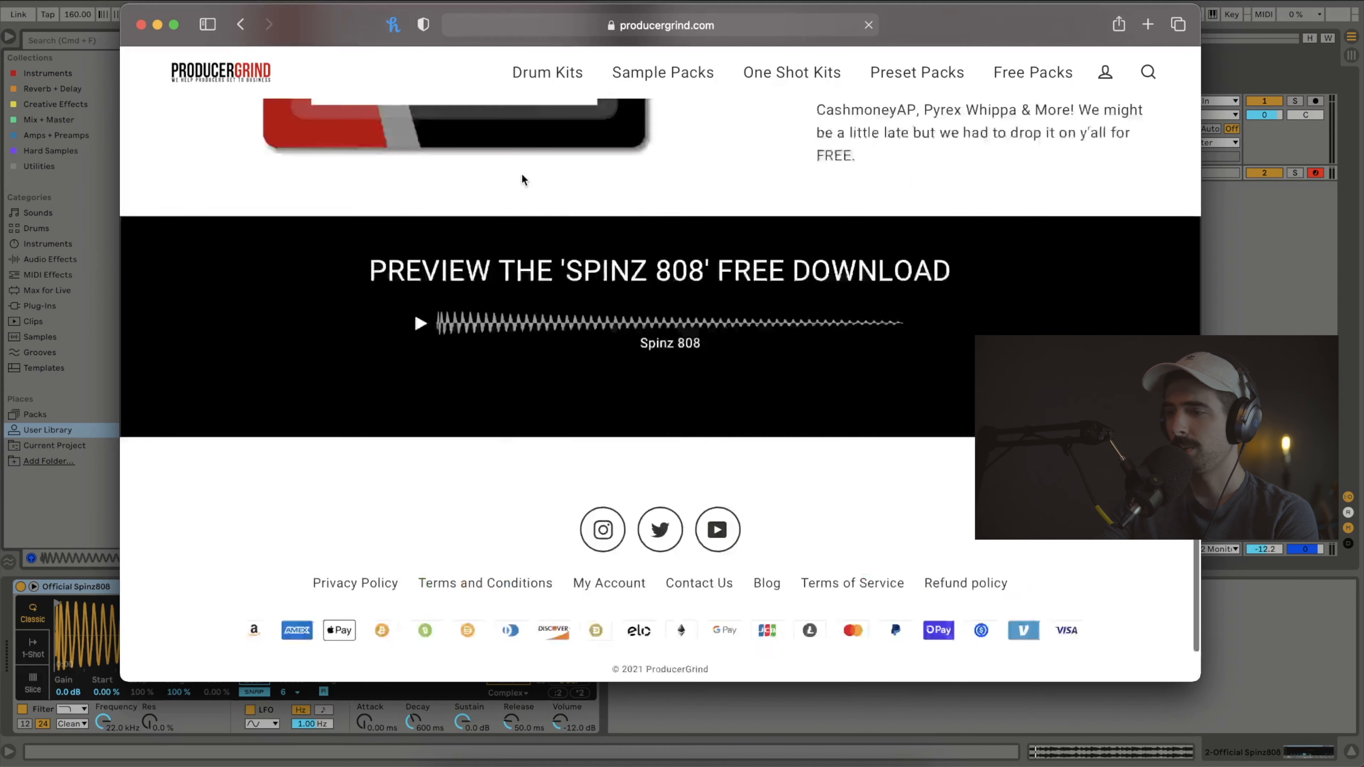
- Look over the Spinz 808 free download page on the ProducerGrind website
scroll(524, 177, "up", 15)
left_click(240, 24)
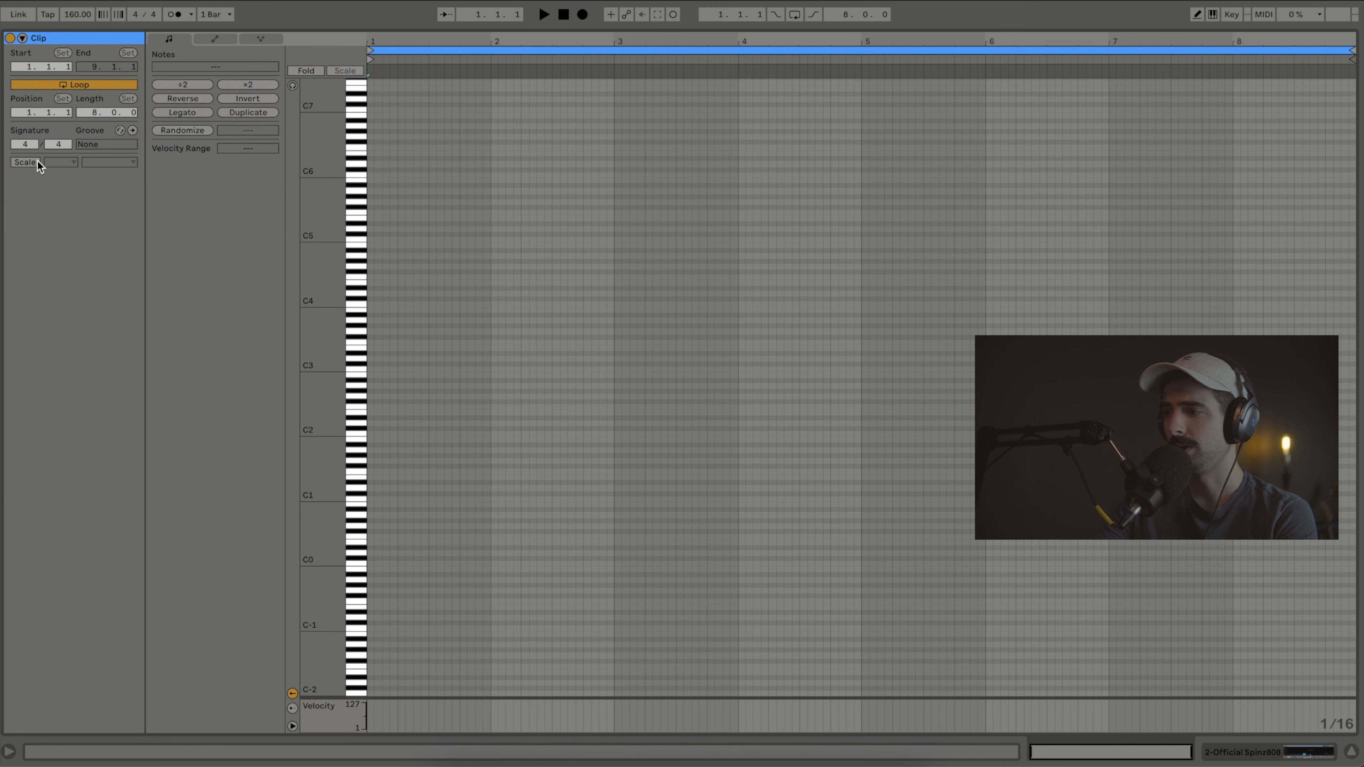
- Enable the scale setting on the 808 track's MIDI clip and open its root note choices
left_click(37, 162)
left_click(61, 162)
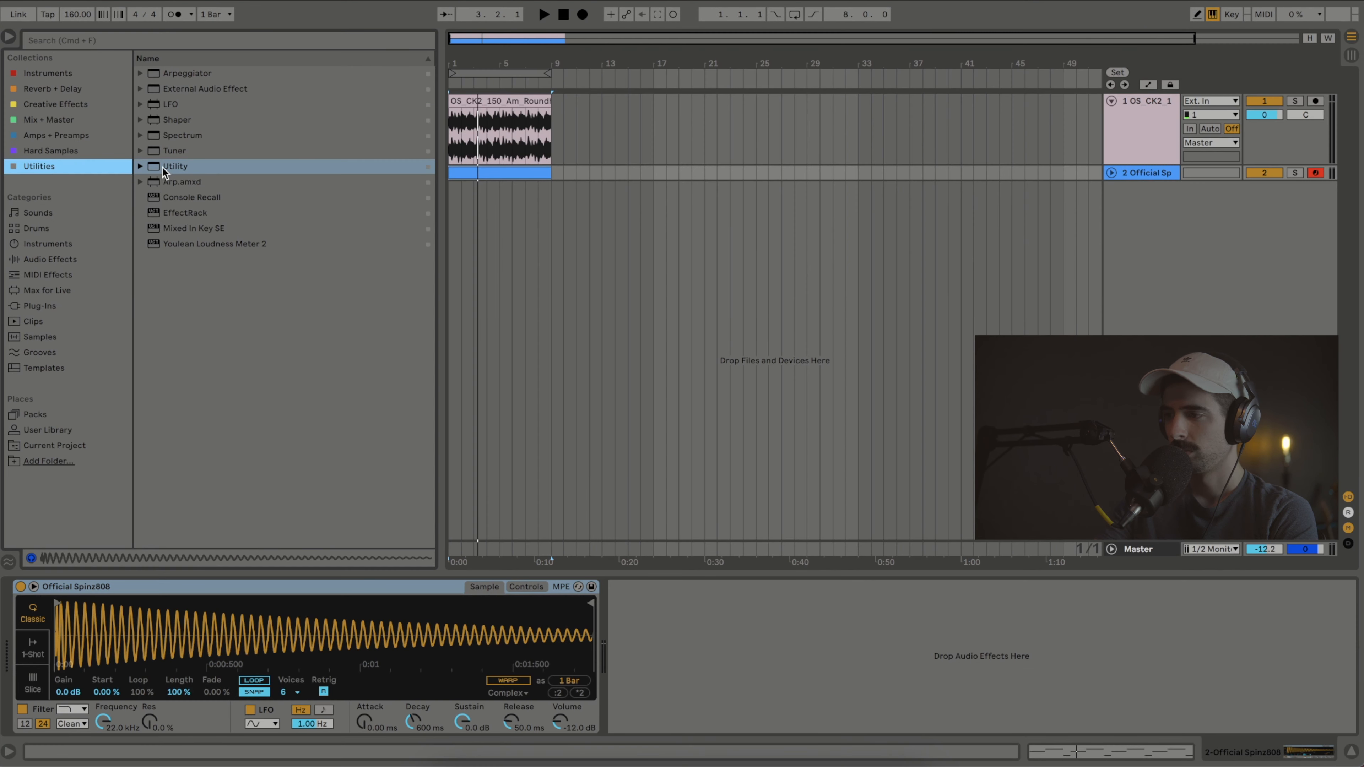
- Add a Tuner after the 808's Simpler and fine-tune the sample's pitch in the Simpler controls
left_click_drag(174, 150, 693, 698)
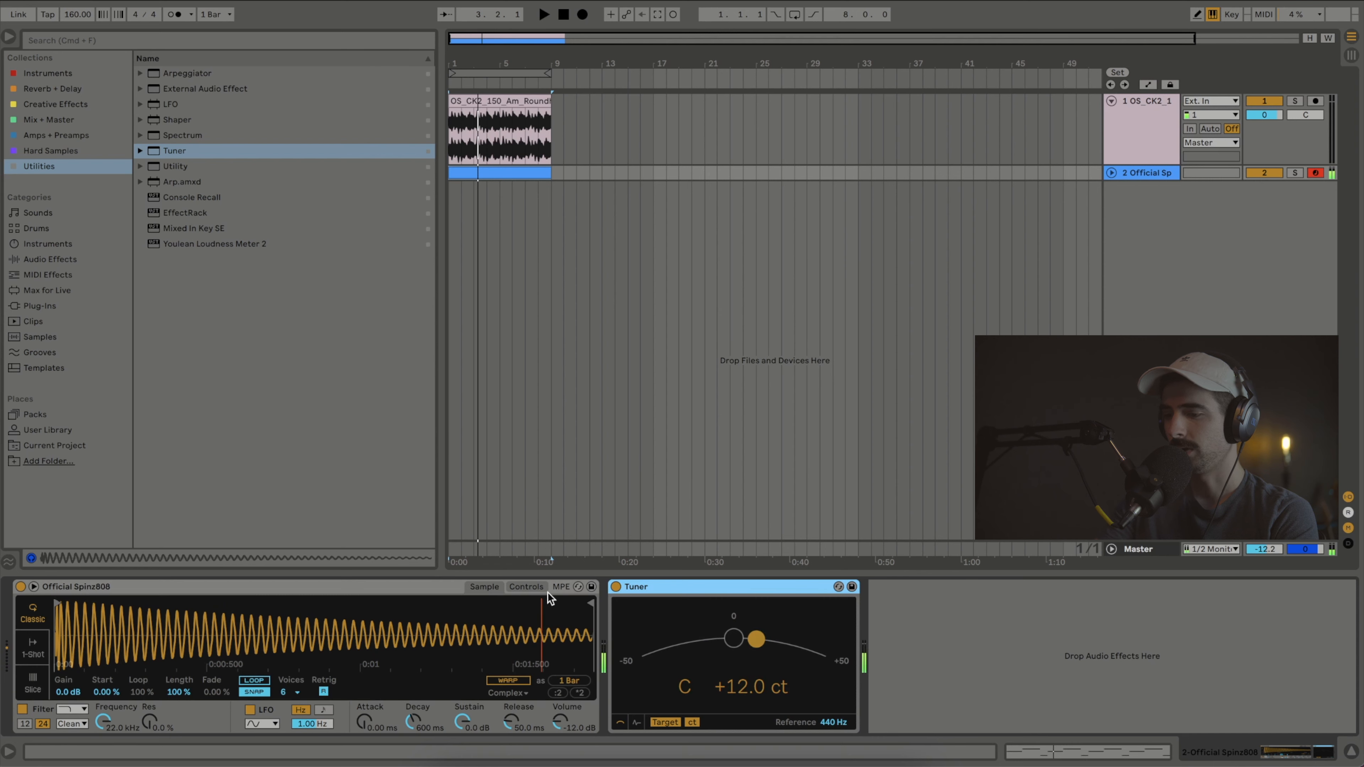
left_click(530, 592)
left_click(529, 587)
left_click_drag(517, 694, 518, 707)
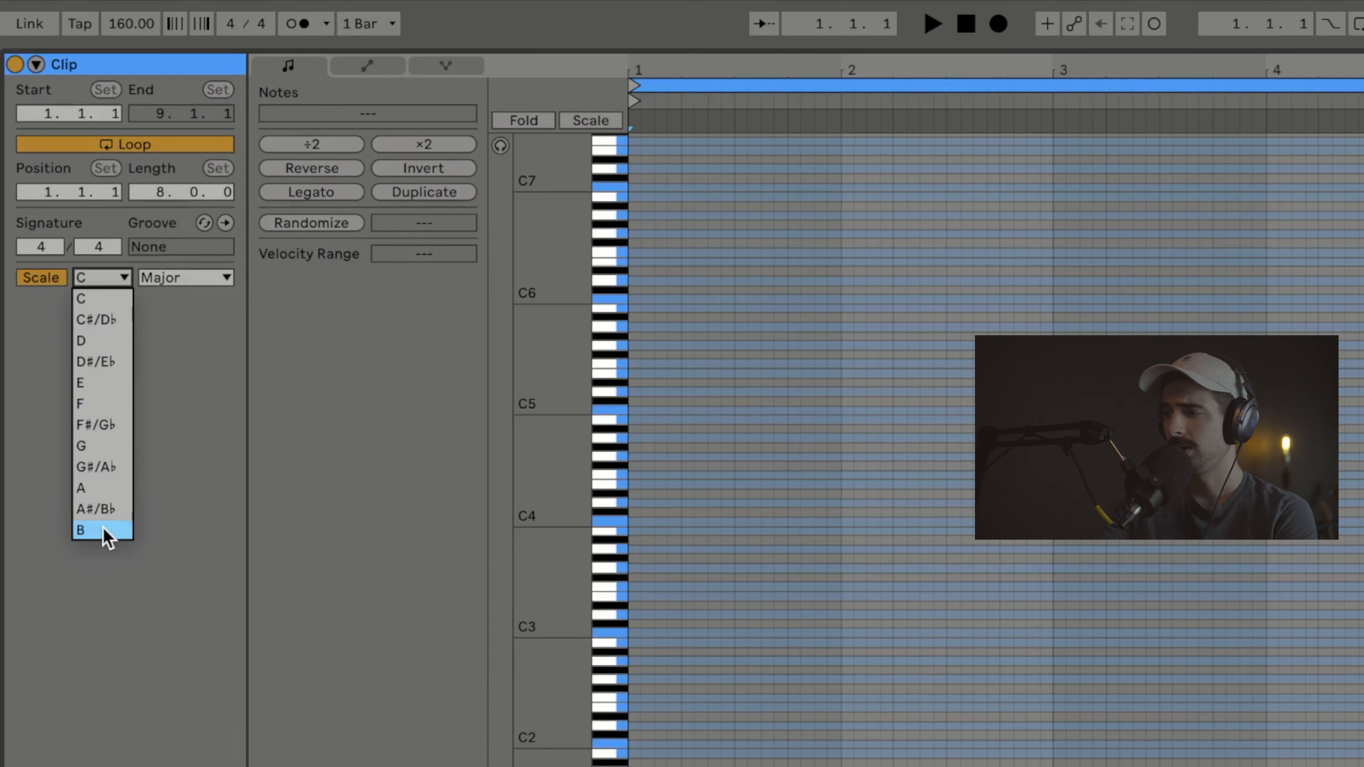
- Set the 808 clip's scale to B Minor and limit the piano roll to notes in that scale
left_click(107, 531)
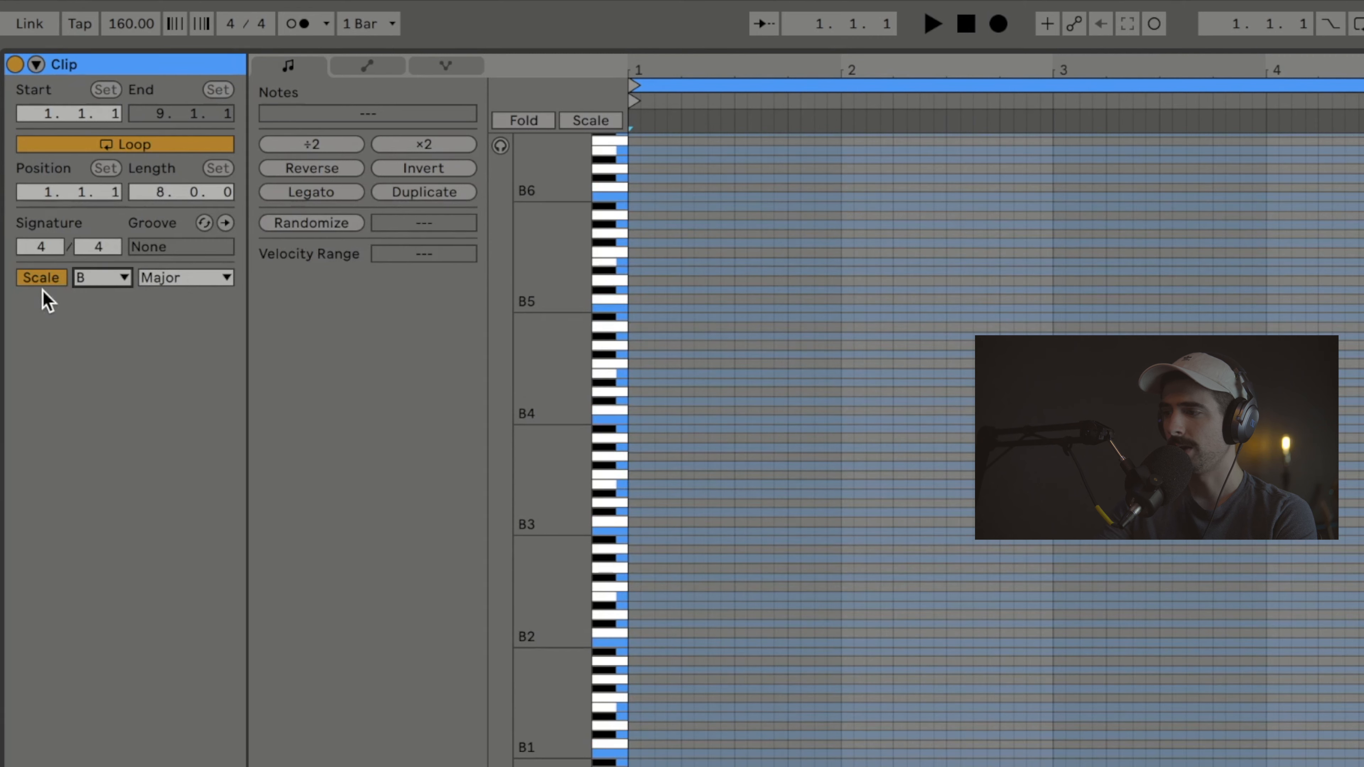
left_click(168, 279)
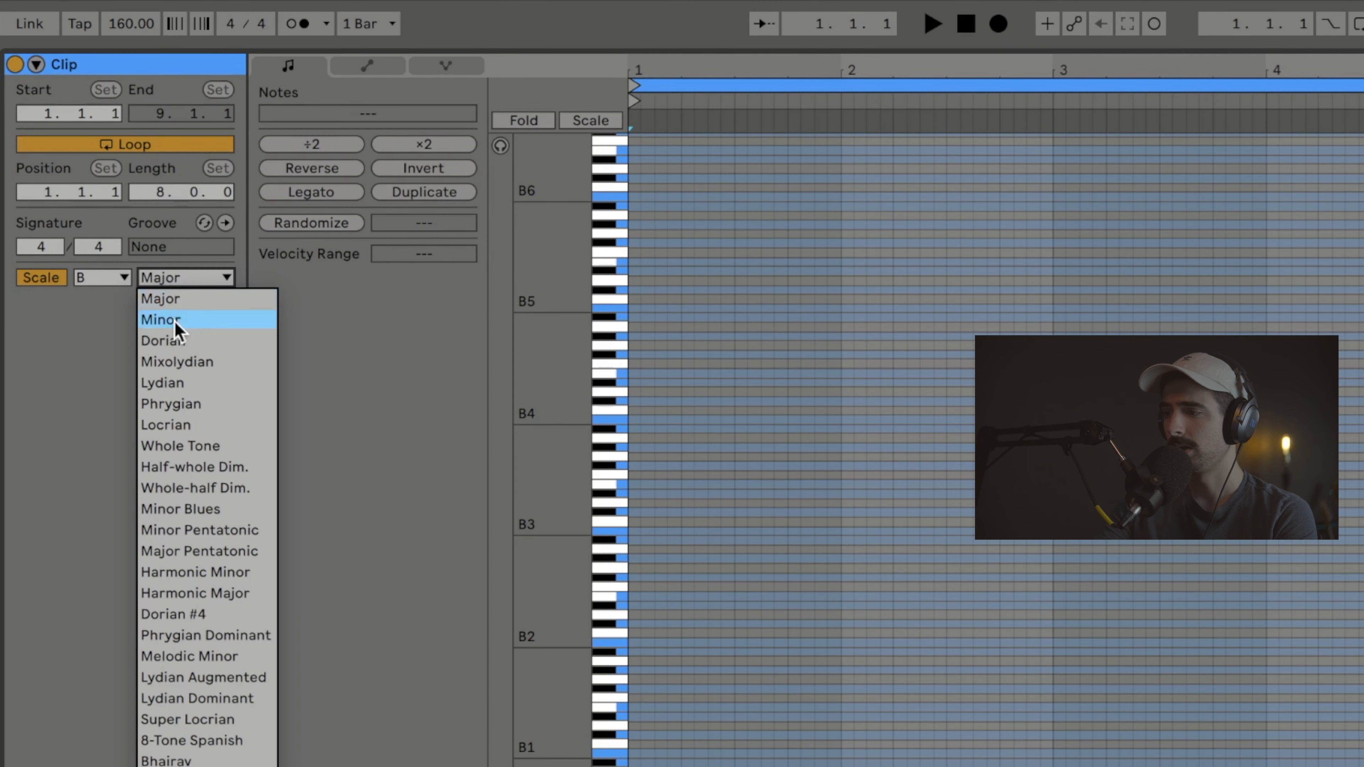
left_click(176, 318)
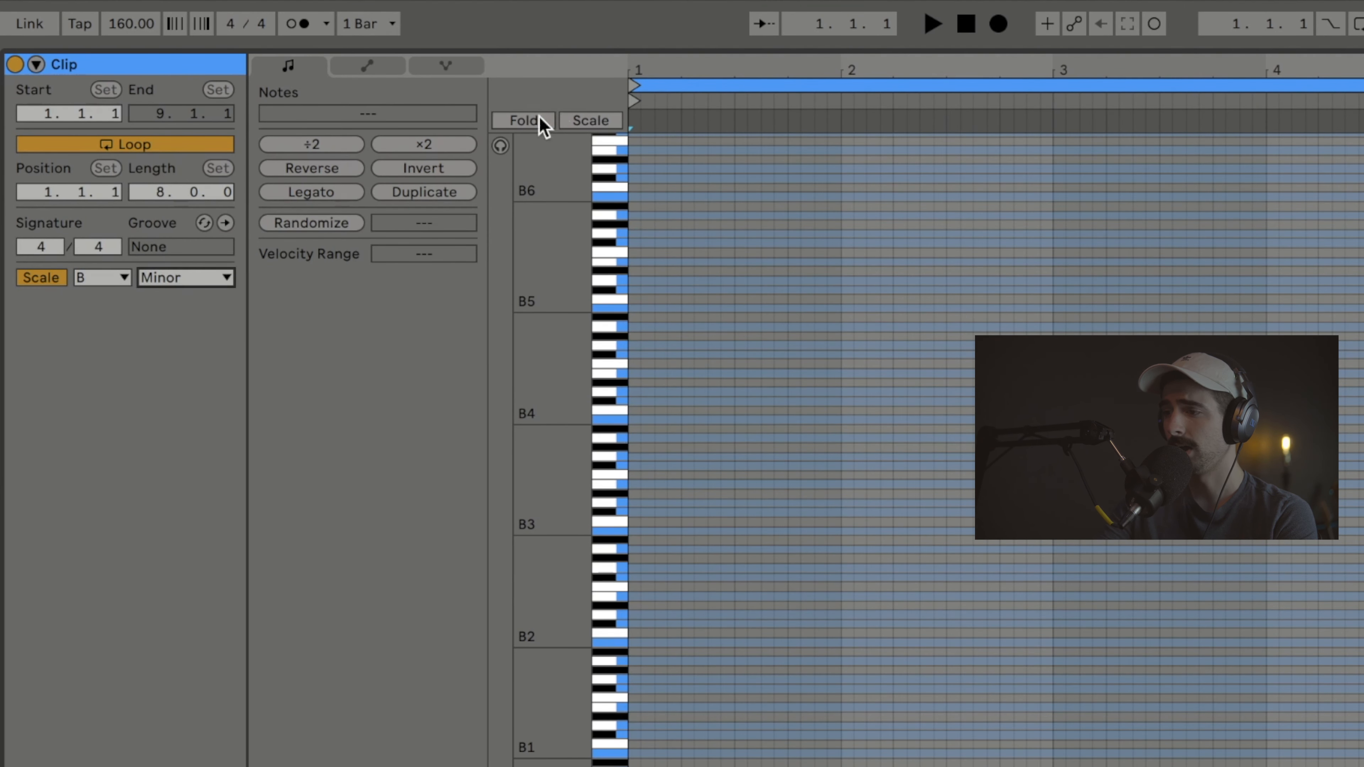
left_click(576, 119)
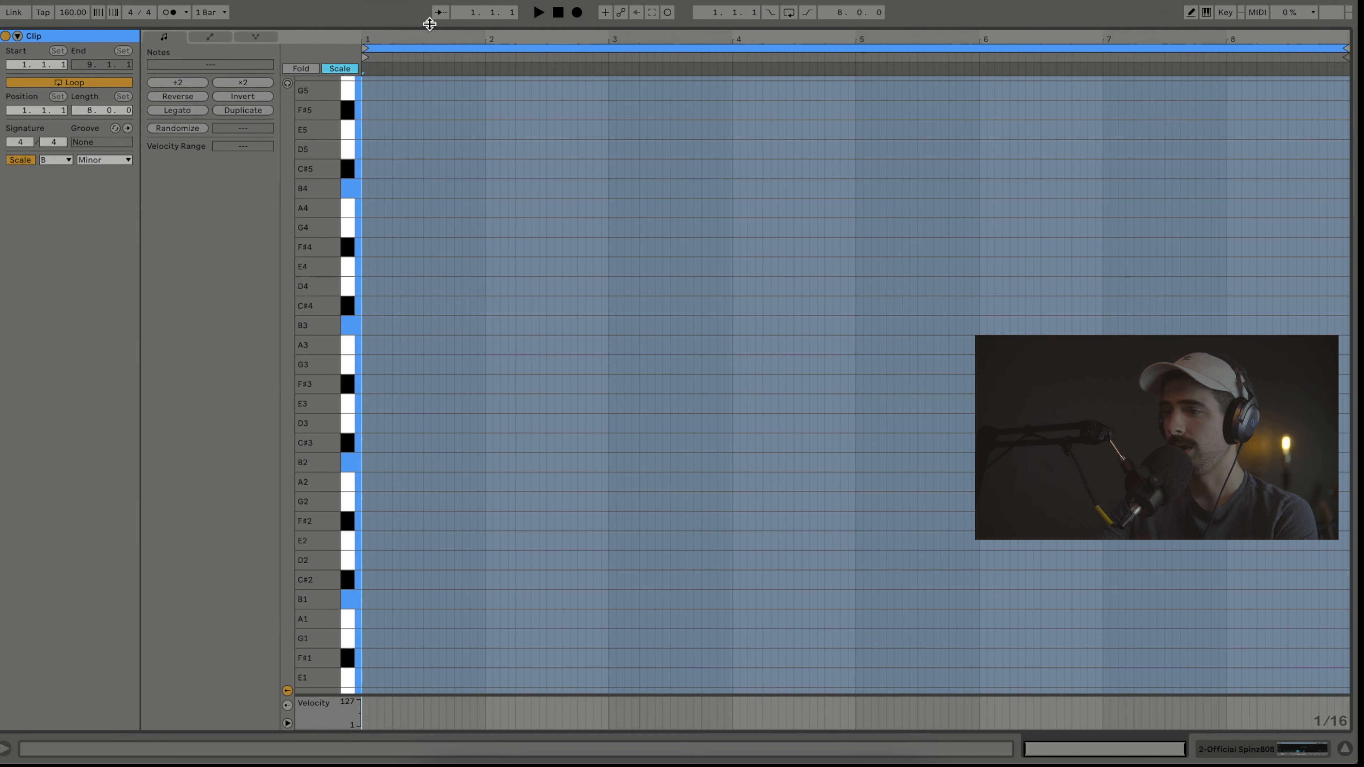
- Shrink the clip editor so the arrangement tracks are visible above the piano roll
left_click_drag(430, 23, 438, 219)
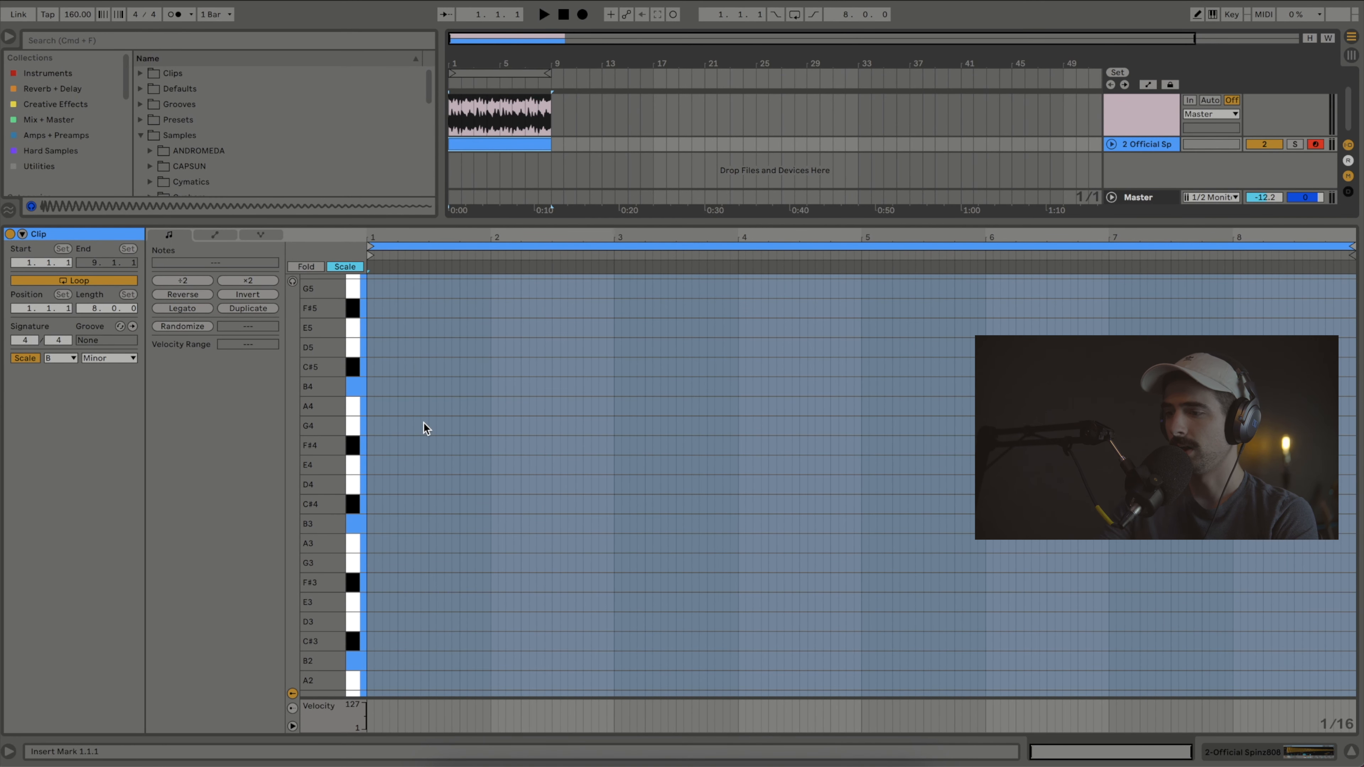
scroll(556, 114, "up", 2)
scroll(546, 154, "down", 2)
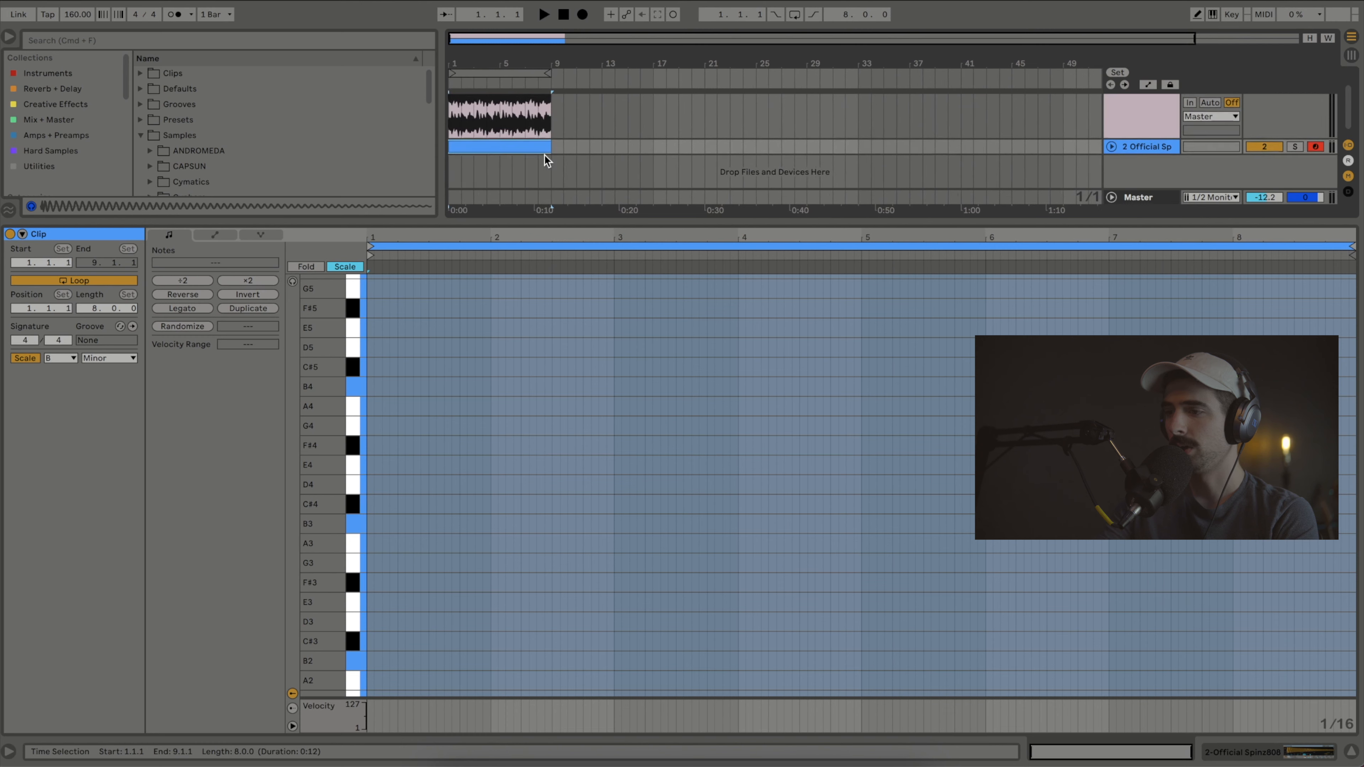
scroll(545, 155, "right", 1)
scroll(545, 155, "left", 1)
scroll(545, 155, "up", 1)
scroll(545, 155, "down", 1)
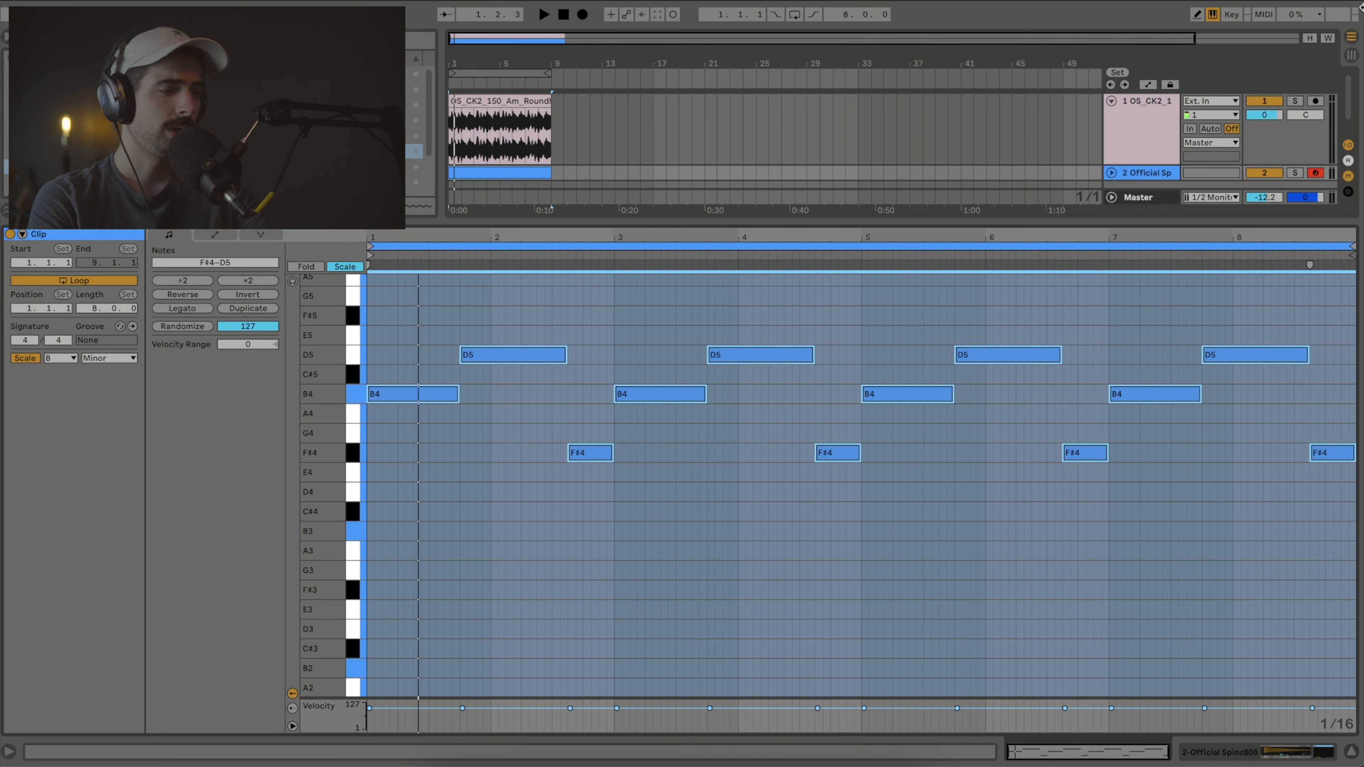
- Play the loop with the 808 pattern and check both track levels in the Session View mixer
key("space")
key("Tab")
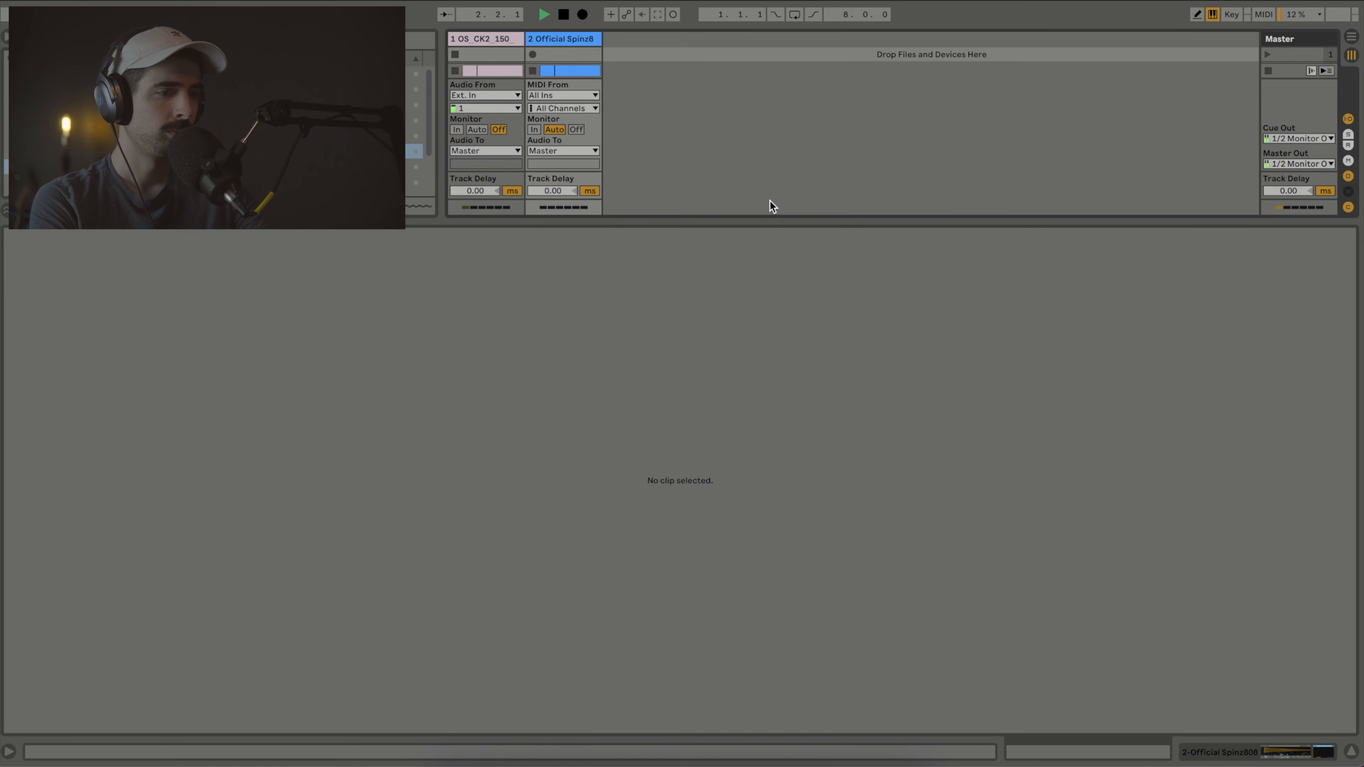
left_click_drag(762, 222, 773, 764)
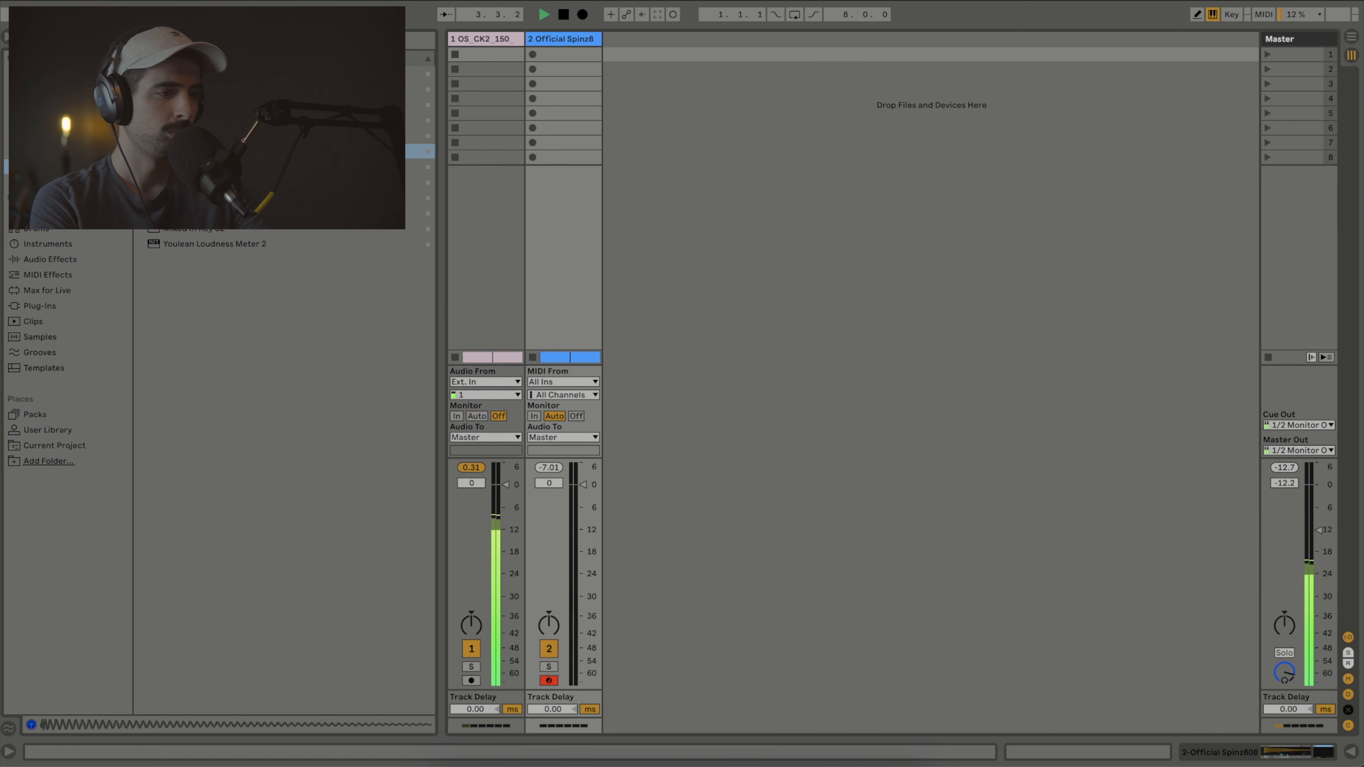
left_click(506, 530)
left_click_drag(506, 531, 500, 538)
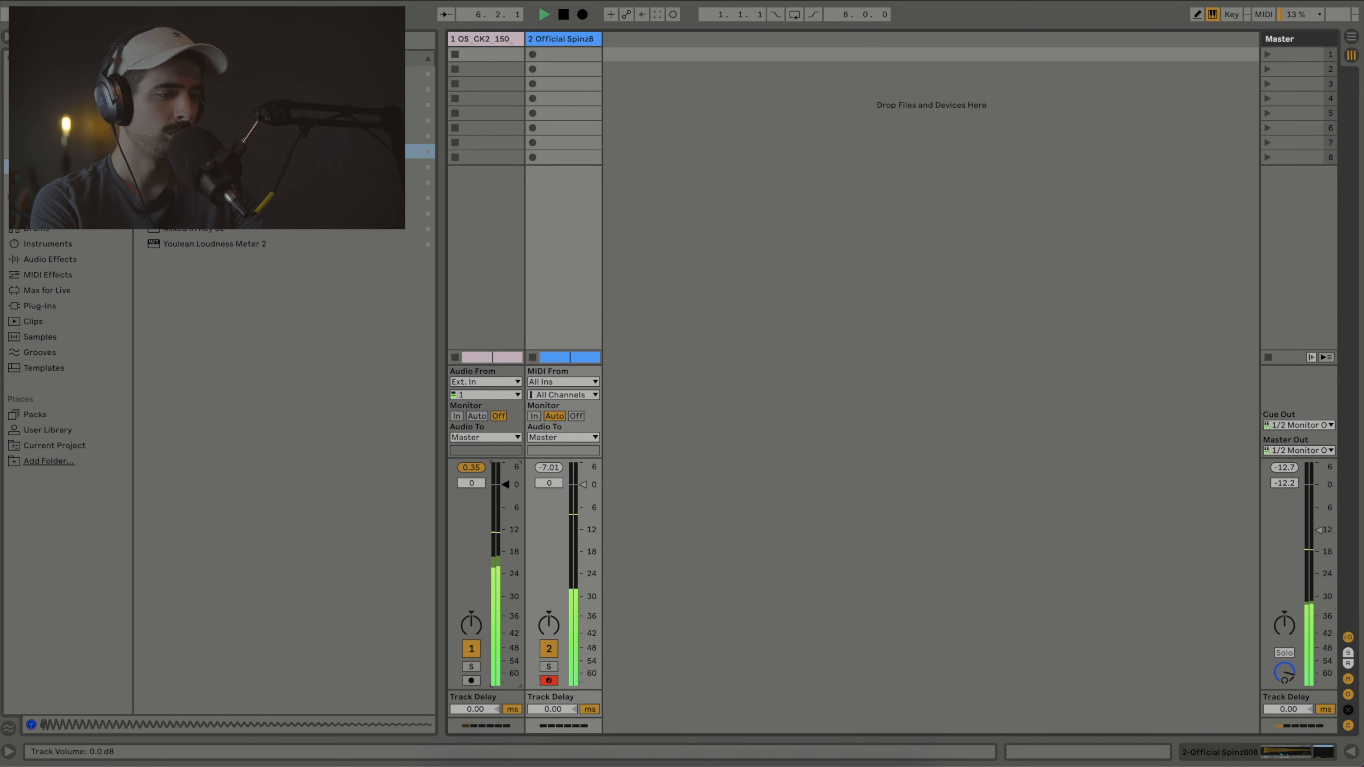
key("Tab")
key("space")
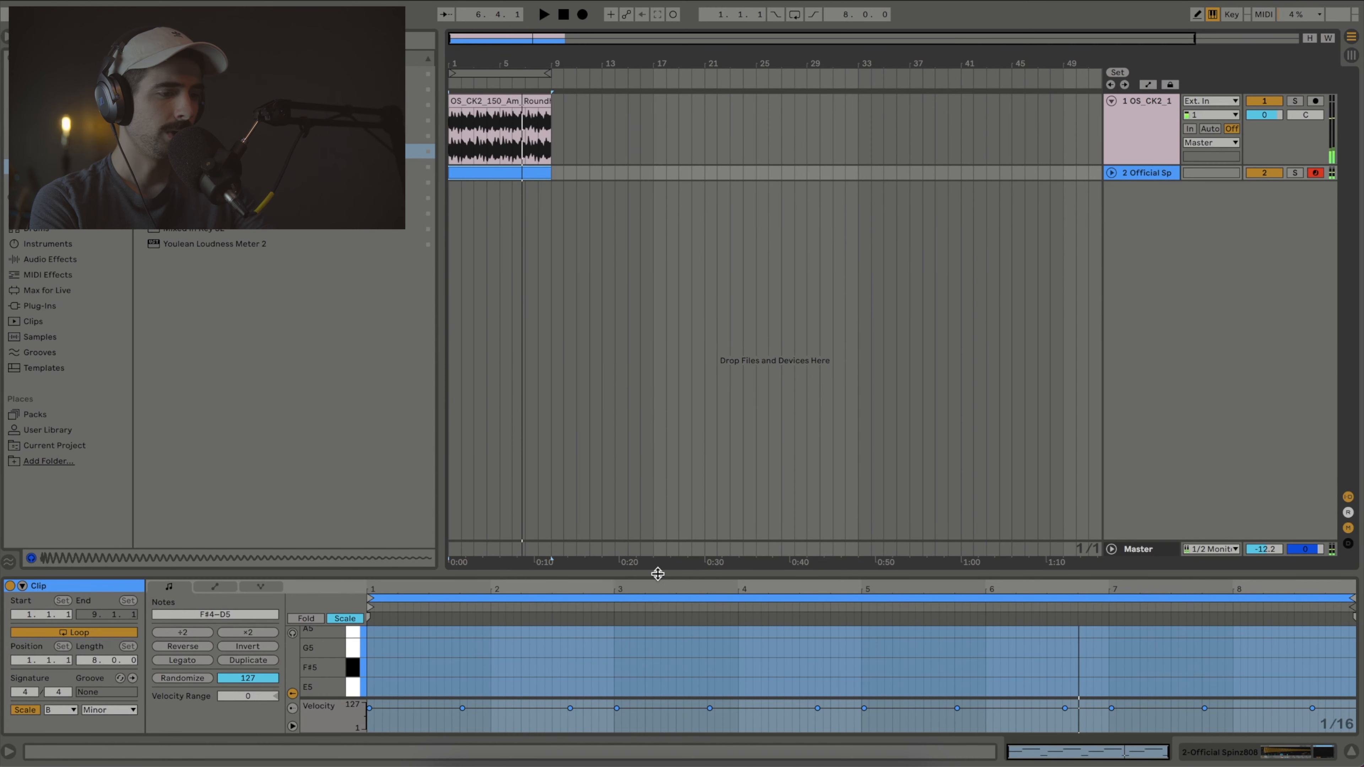
- Enlarge the piano roll and transpose all the 808 notes down one octave
left_click_drag(660, 572, 661, 31)
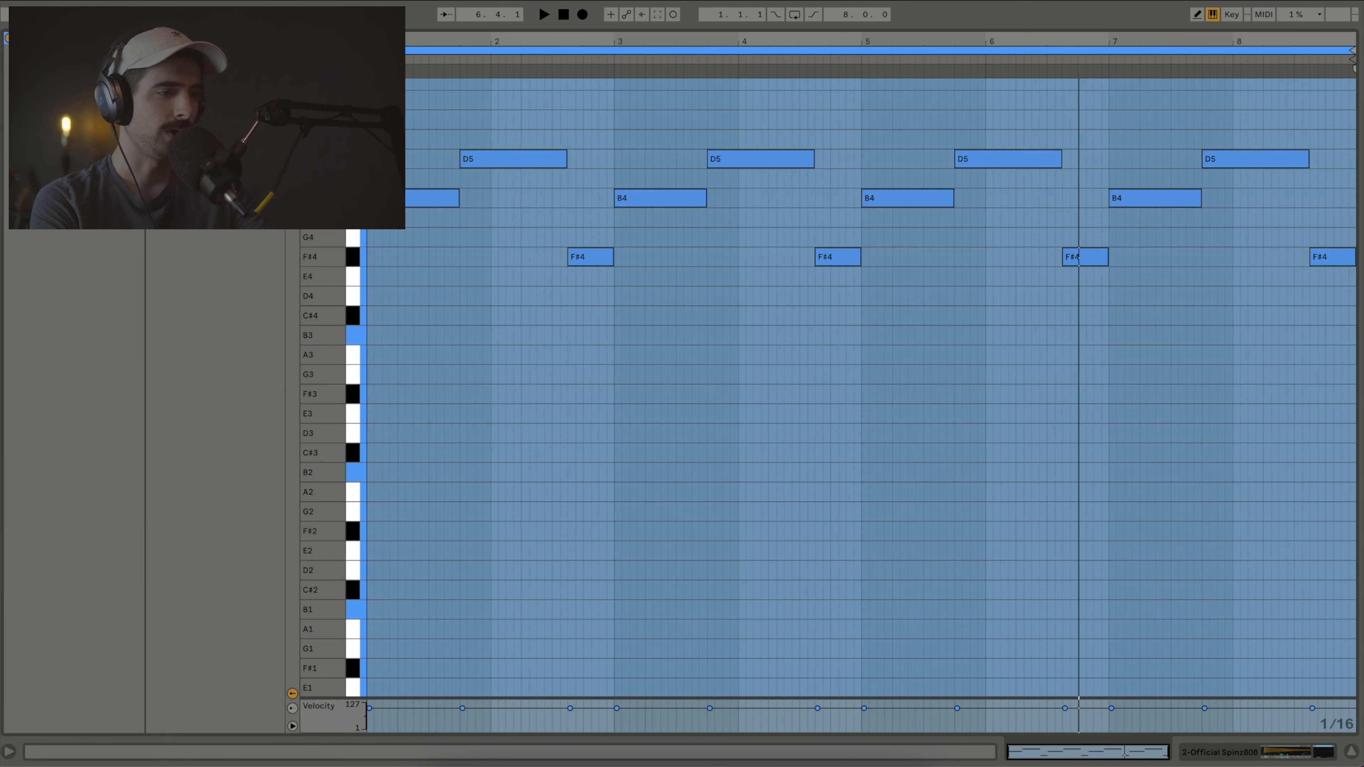
left_click(409, 436)
key("ctrl+a")
key("shift+Down")
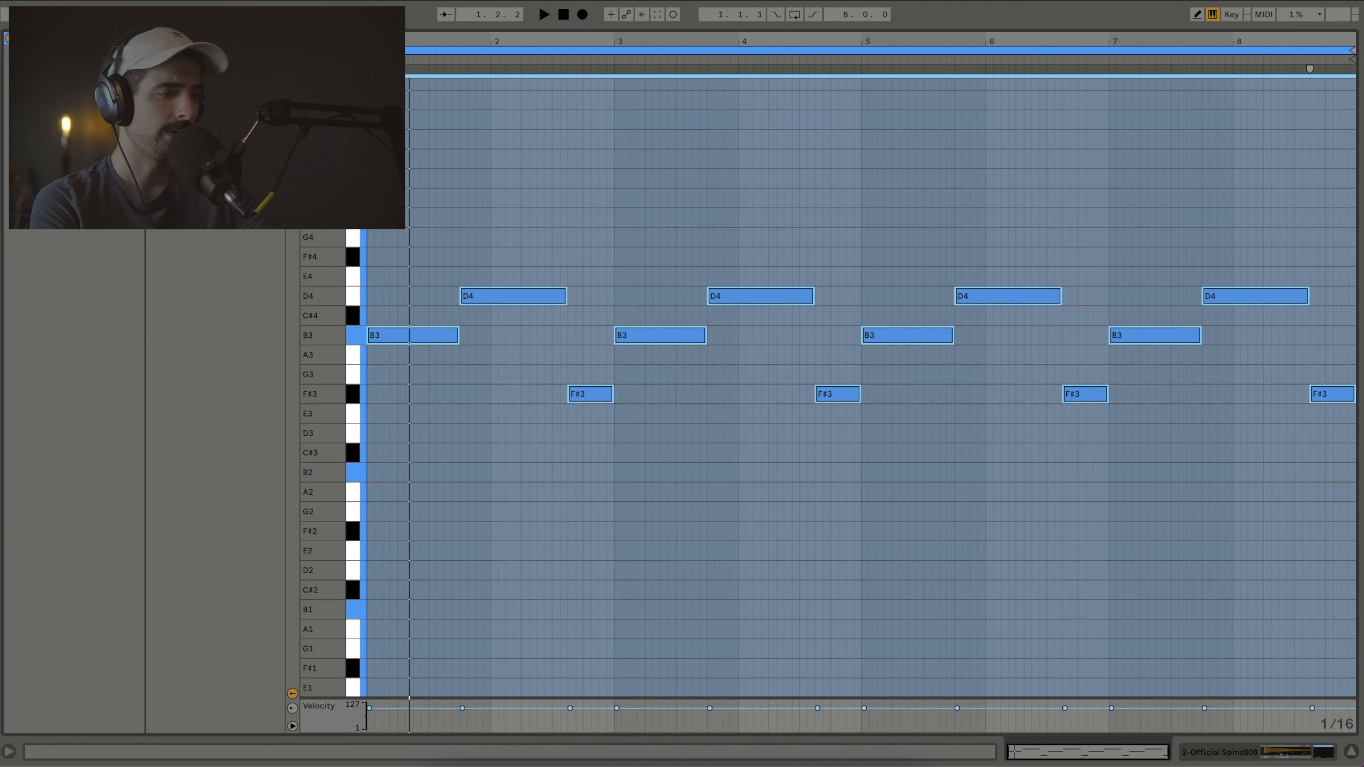
- Try splitting the first B3 note at 1.2.3 into two repeated B3 hits and audition the pattern
key("space")
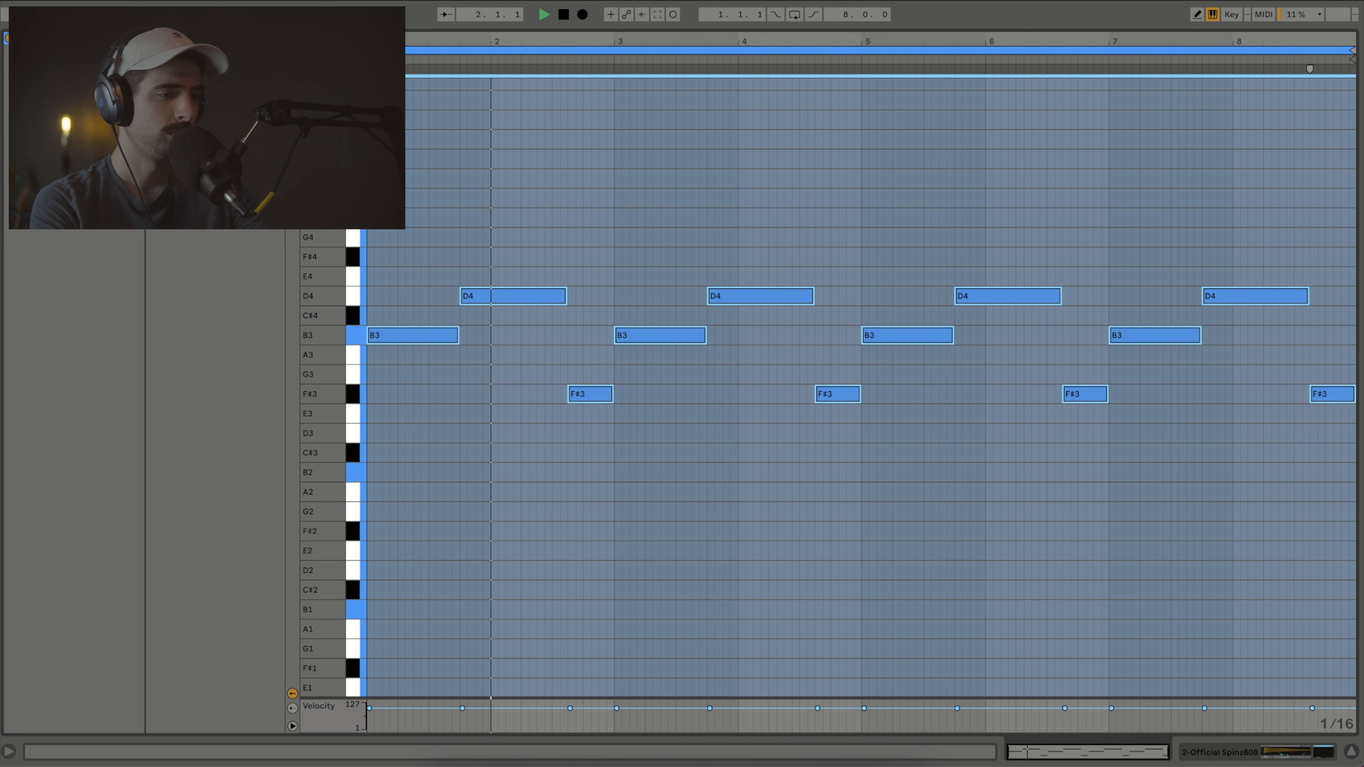
key("space")
left_click(468, 339)
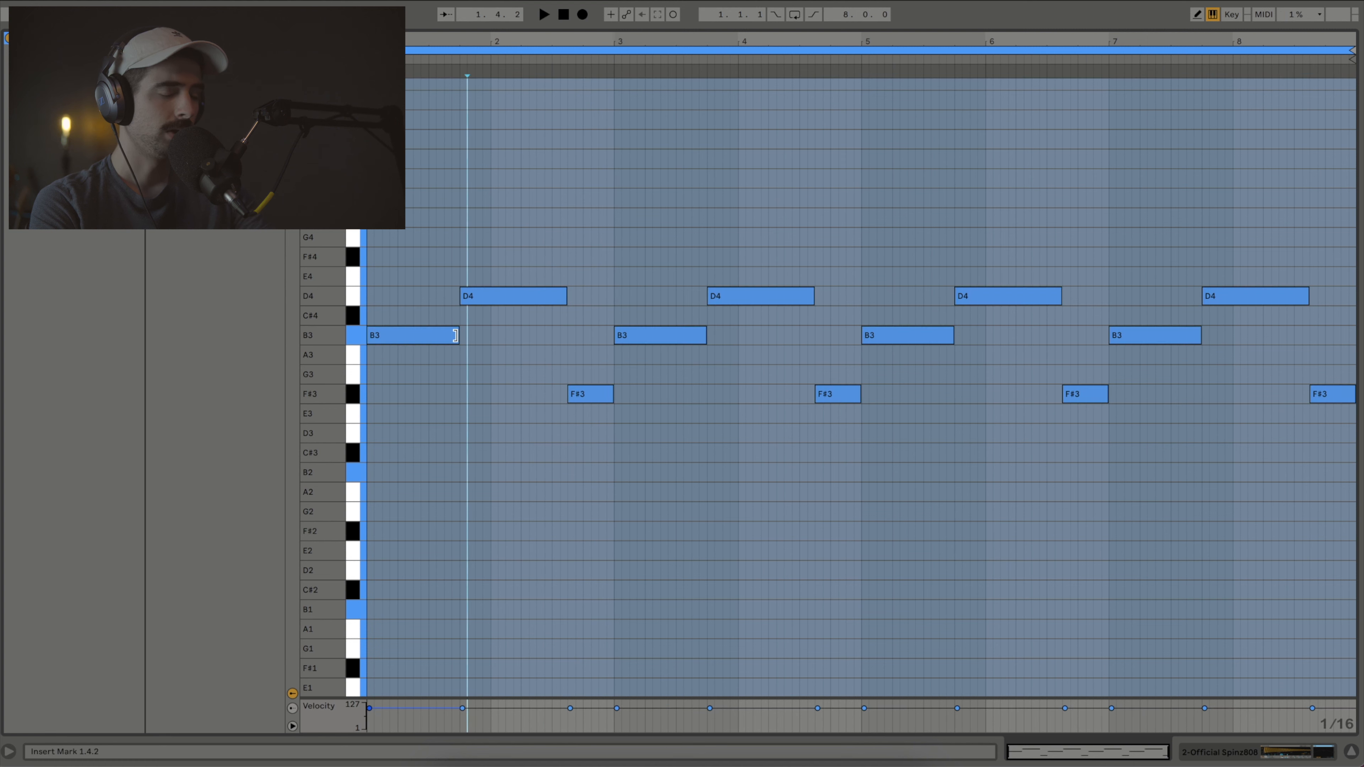
left_click_drag(456, 335, 412, 337)
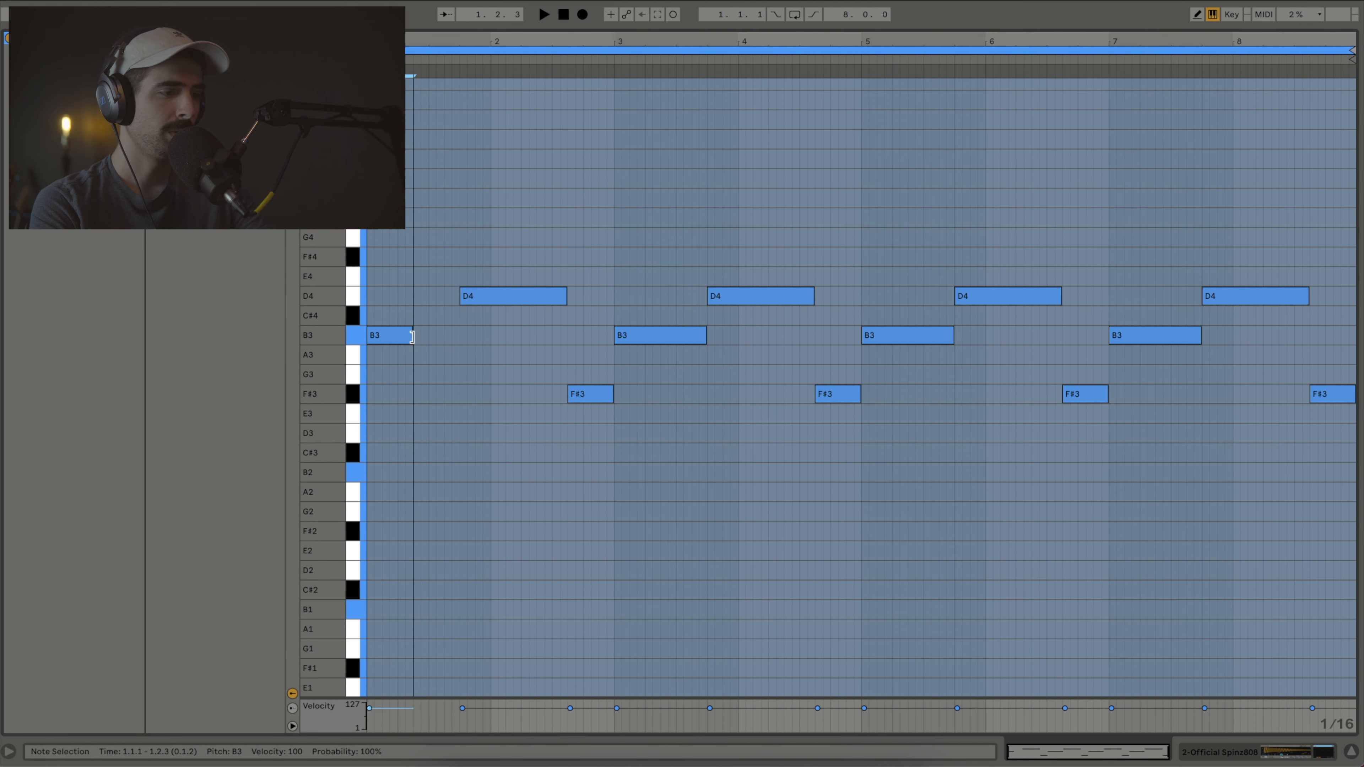
double_click(417, 336)
left_click_drag(417, 337, 456, 336)
key("space")
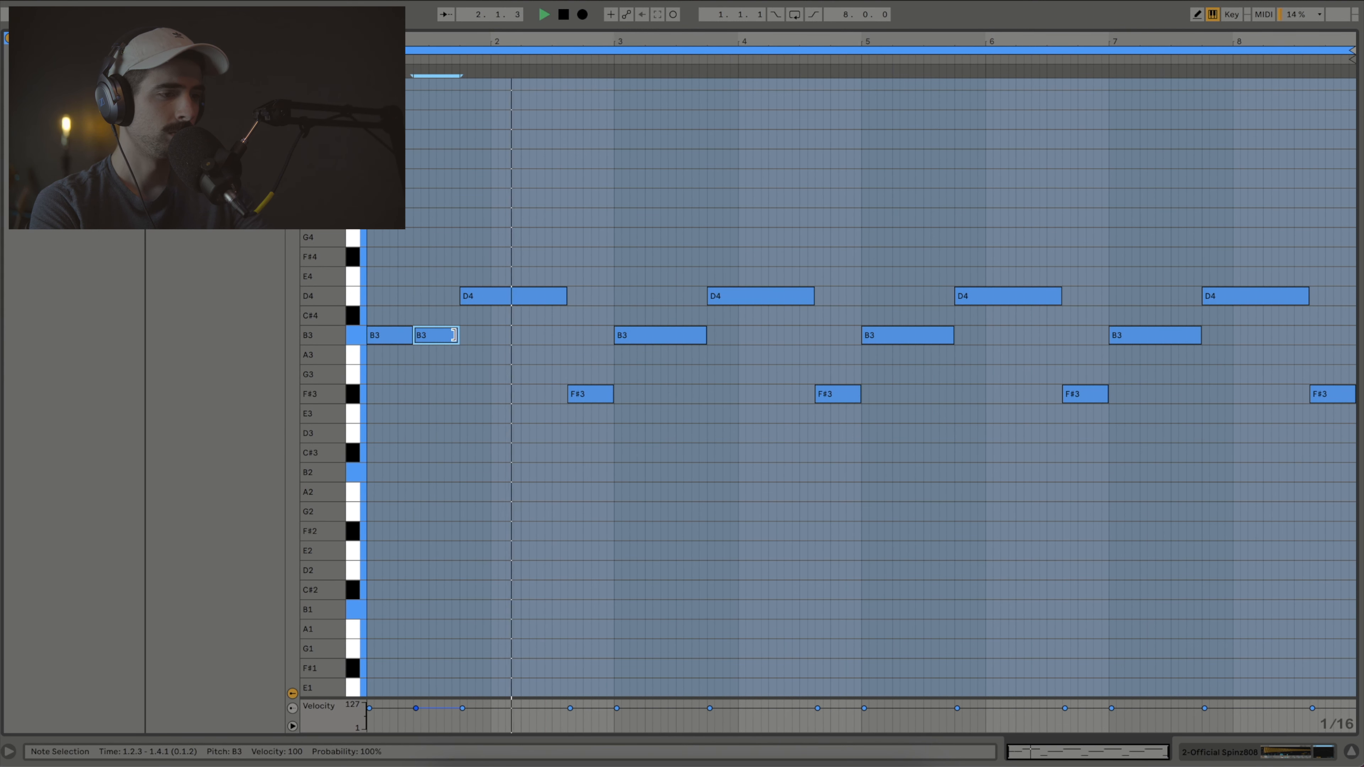
left_click_drag(415, 339, 369, 337)
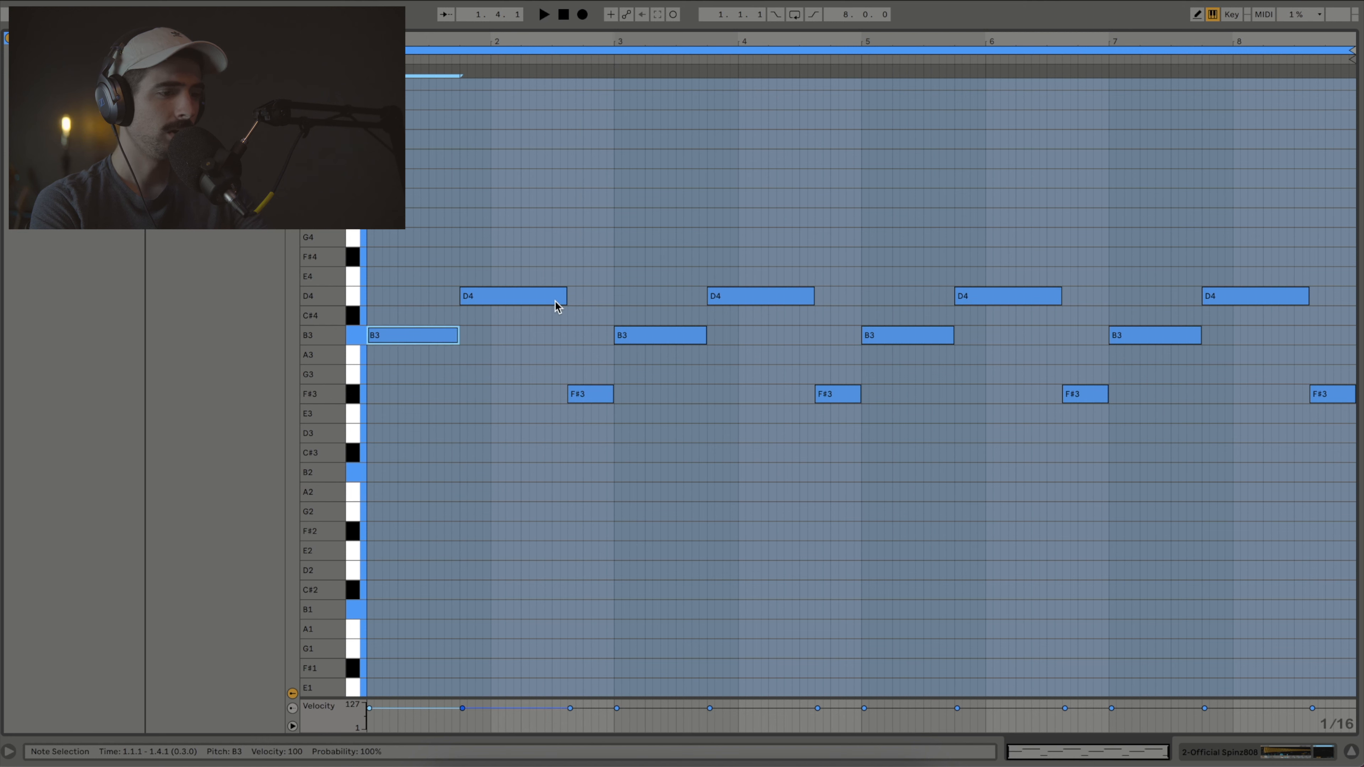
- Try splitting the first D4 note at 2.2.1 into two consecutive D4 hits and audition the pattern
left_click_drag(565, 302, 520, 297)
double_click(525, 297)
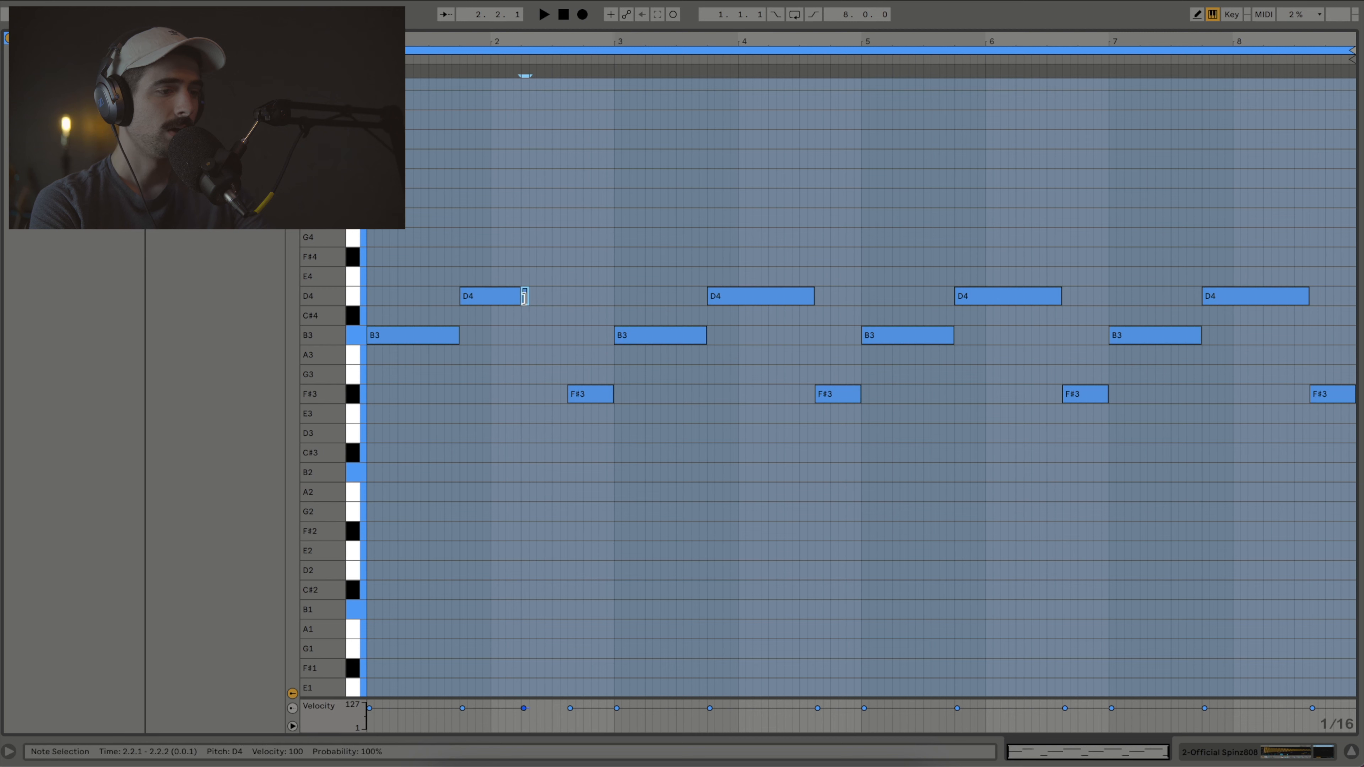
left_click_drag(528, 297, 565, 300)
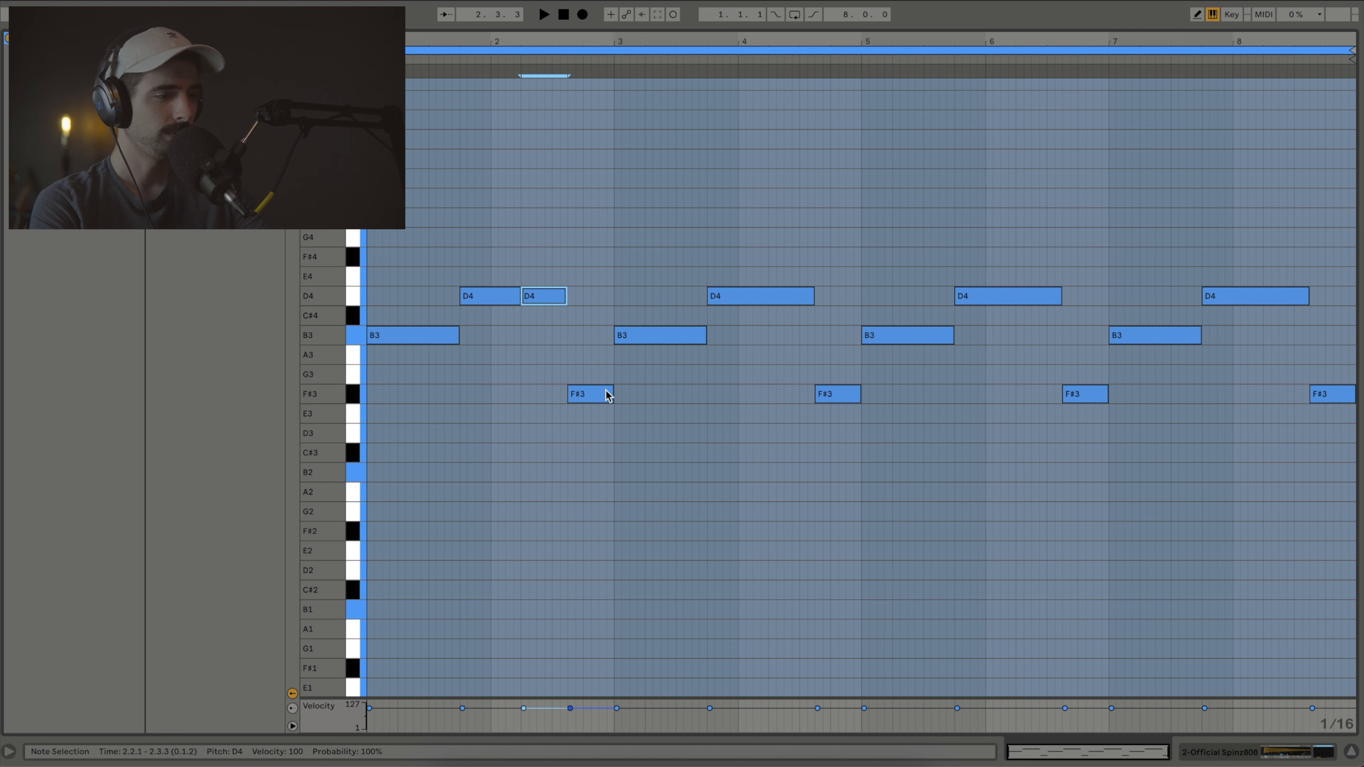
key("space")
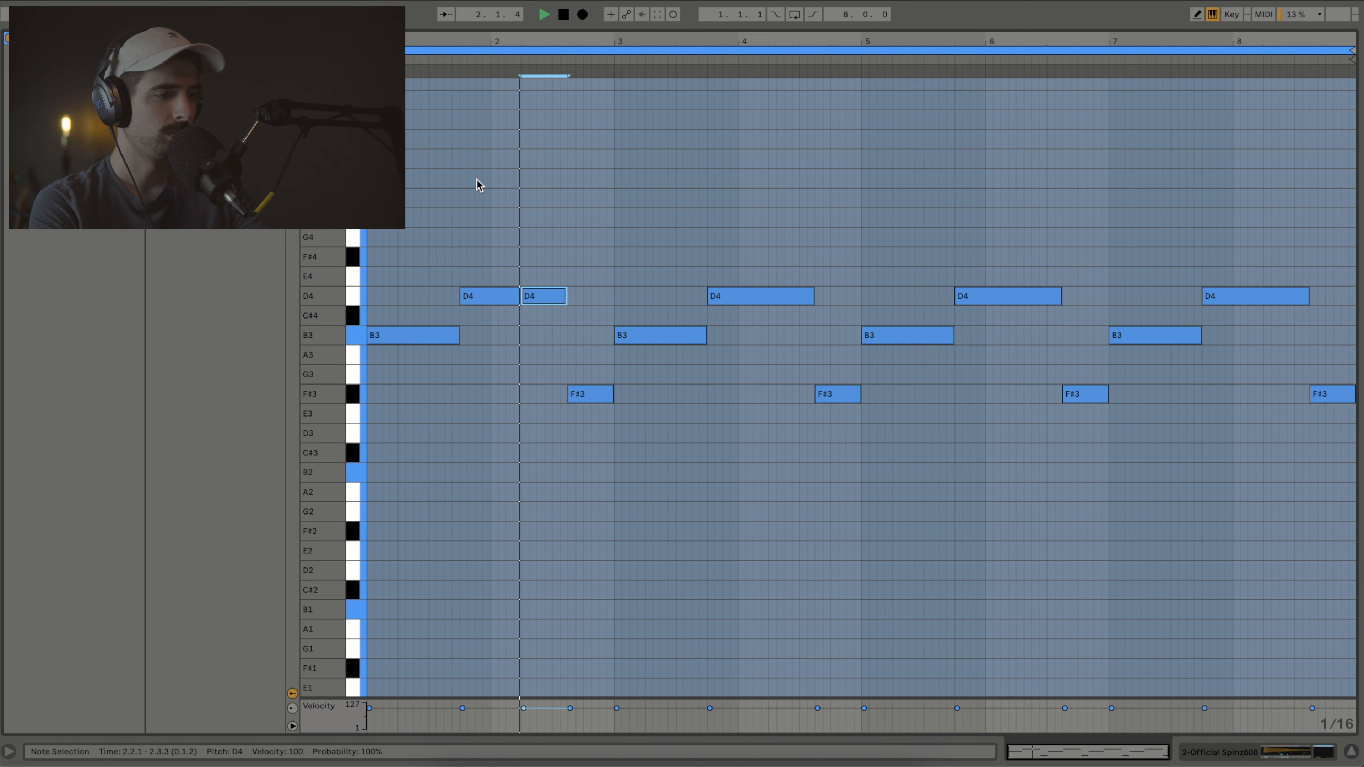
key("space")
- Extend the note at 1.4.1 to 2.3.3, lower it an octave to D3, and remove the extra D4 above it
left_click_drag(509, 316, 567, 301)
key("shift+Down")
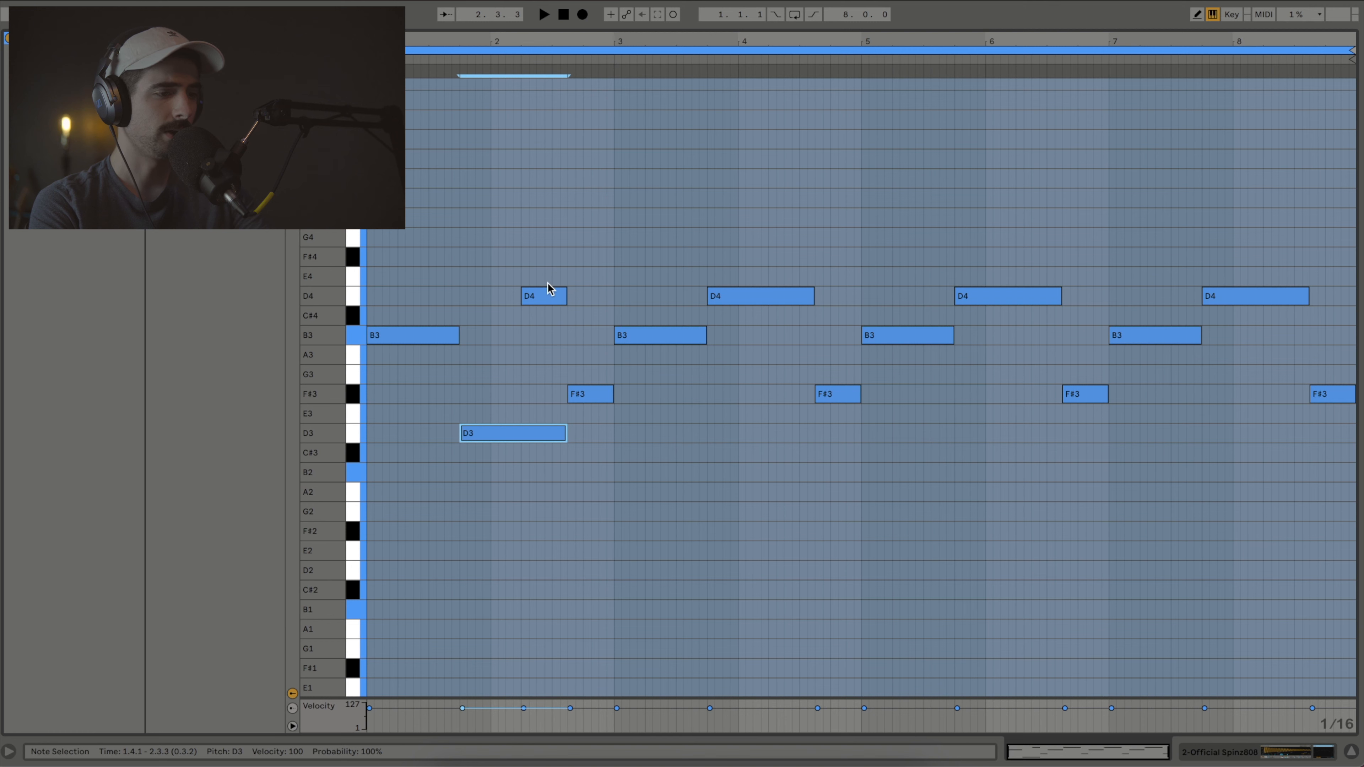
double_click(548, 287)
double_click(548, 278)
key("space")
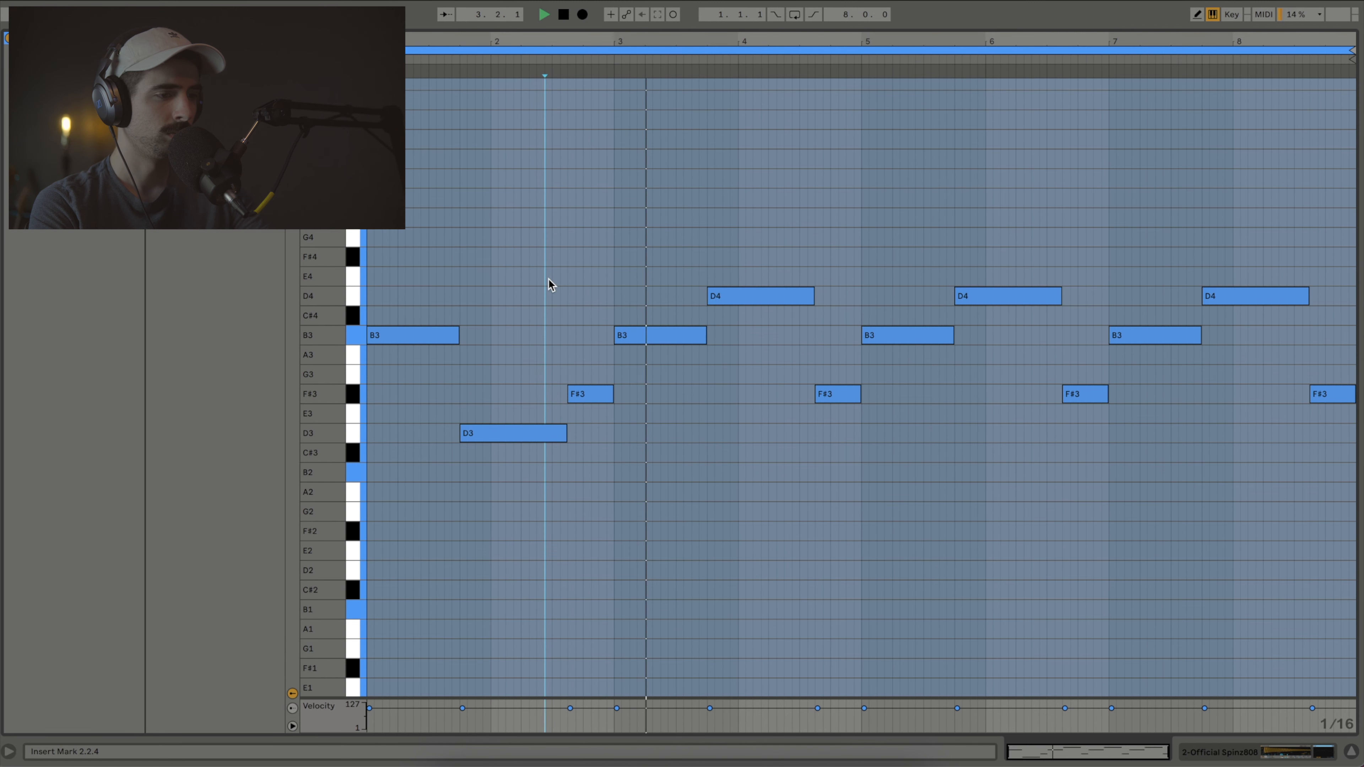
key("space")
- Try lowering the B3 note at the start of bar 3 by one octave
left_click(667, 335)
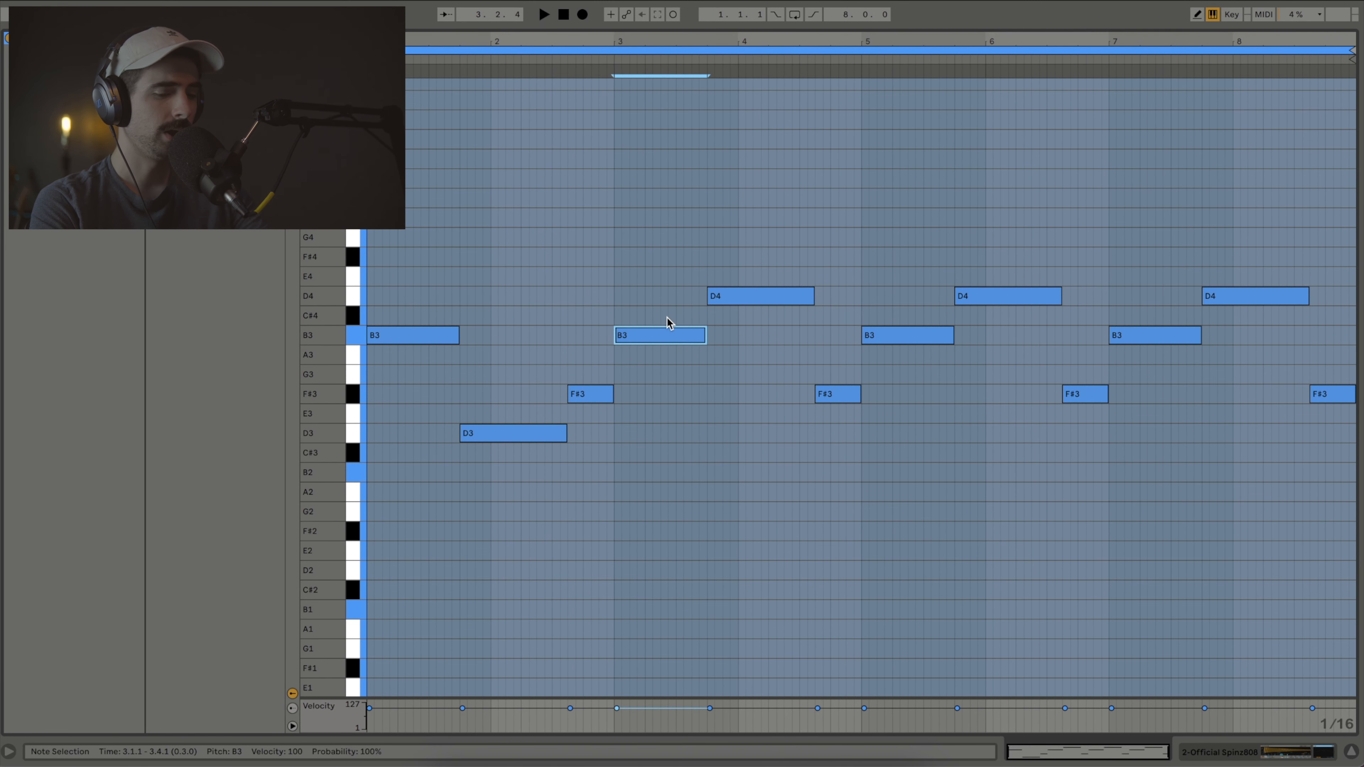
key("shift+Down")
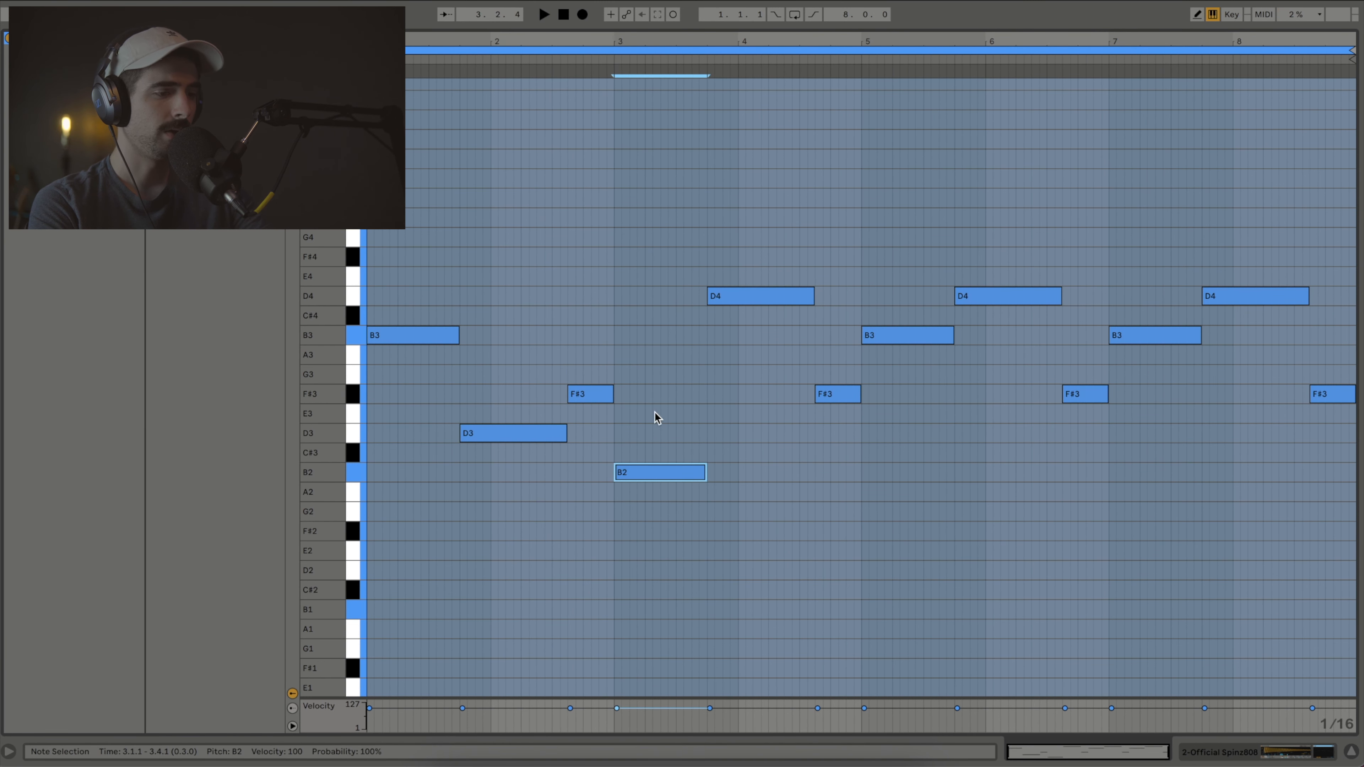
key("shift+Up")
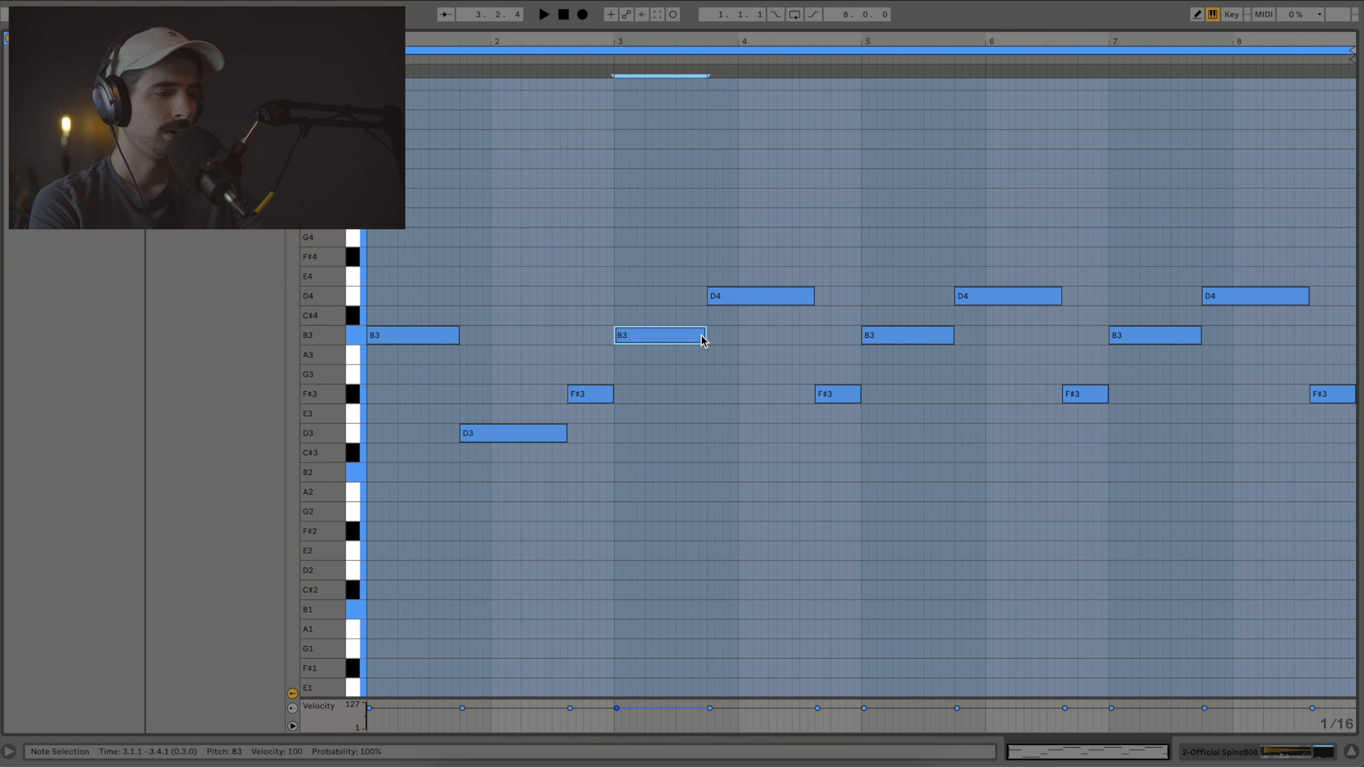
- Shorten the bar 3 B3 note to end at 3.2.1 and add a B2 note from 3.2.1 to 3.3.1
left_click_drag(704, 334, 646, 335)
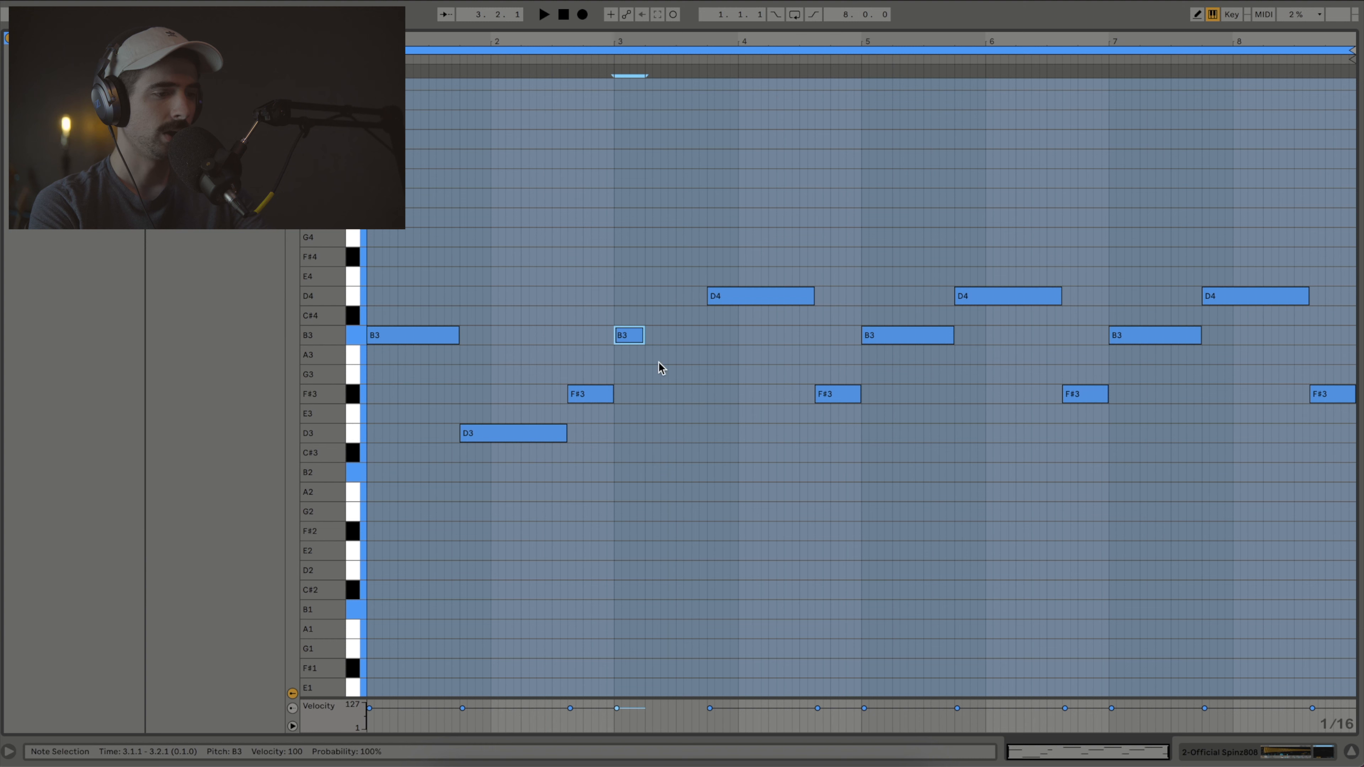
double_click(648, 334)
left_click_drag(648, 333, 671, 333)
key("shift+Down")
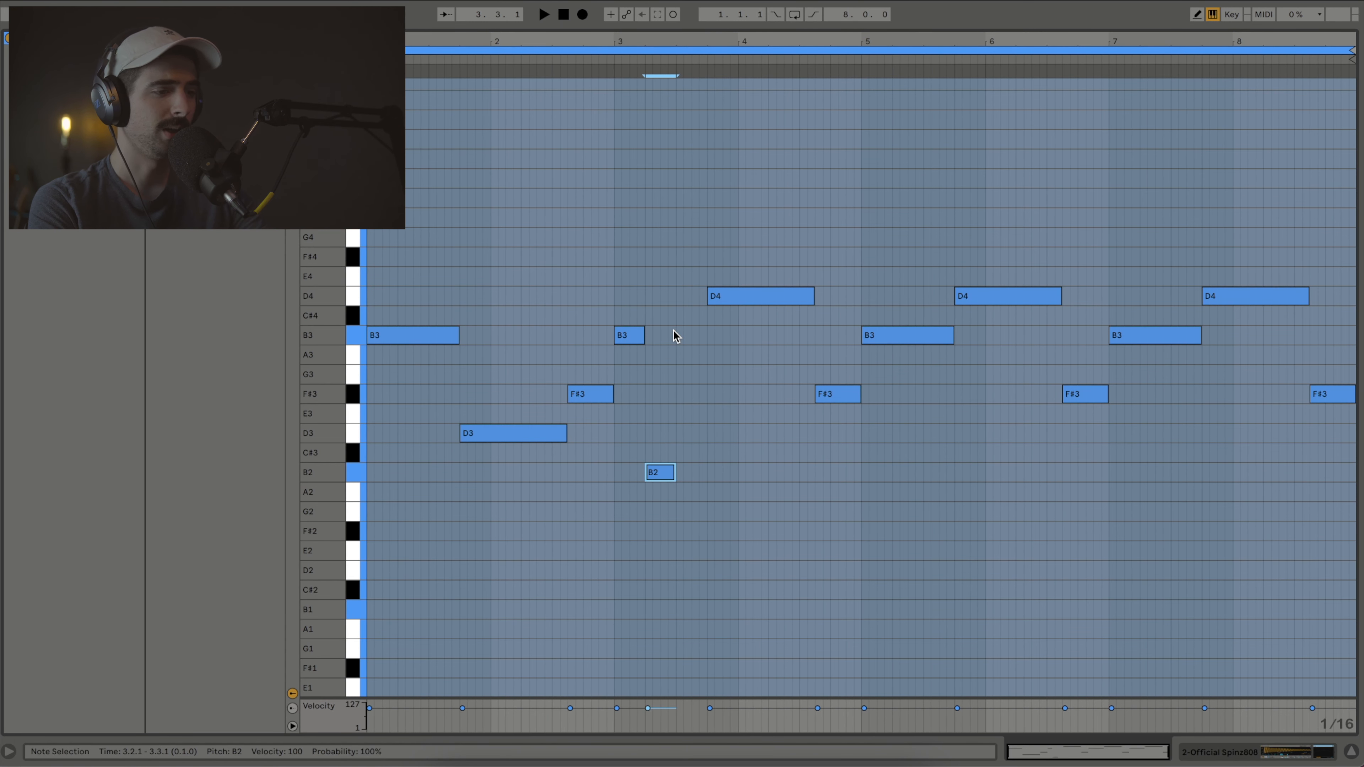
key("space")
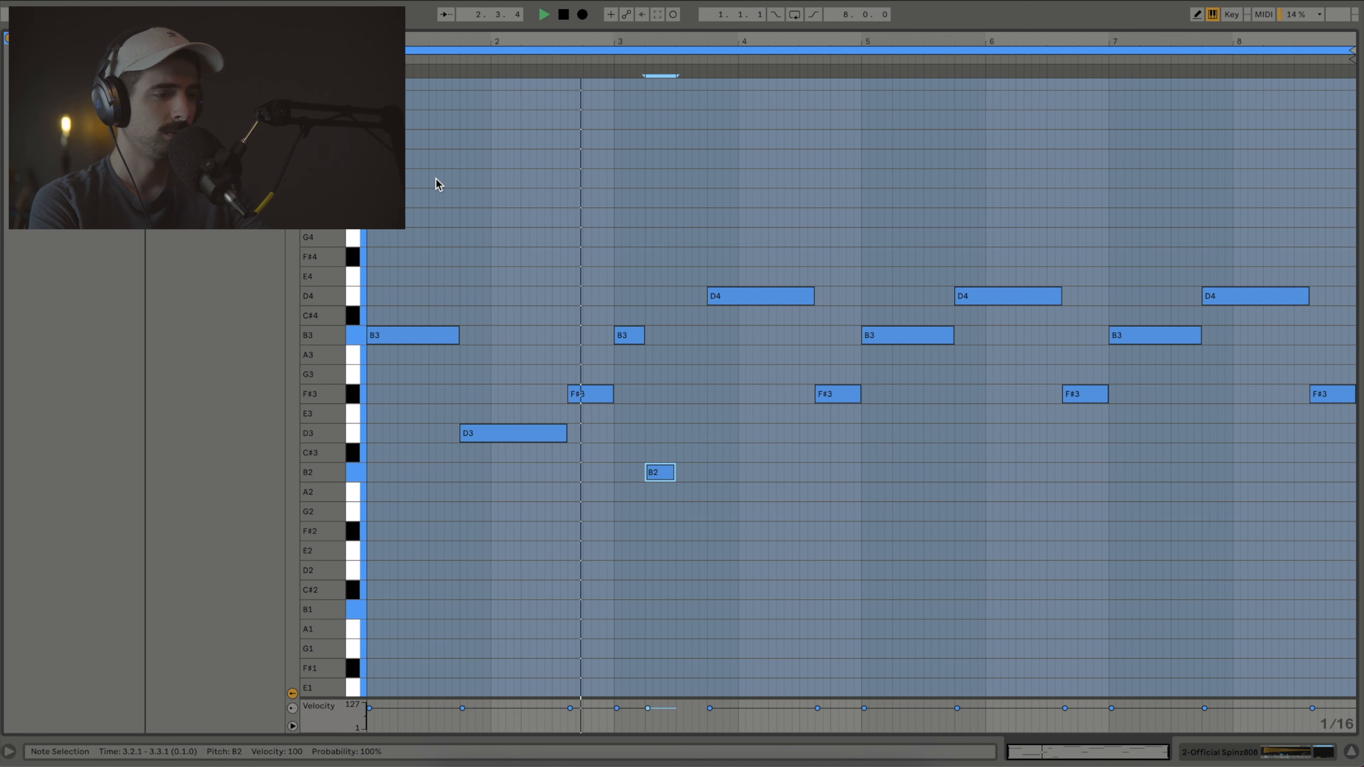
key("space")
- Lower the opening B3 note one octave to B2 and play the pattern
left_click(395, 335)
key("shift+Down")
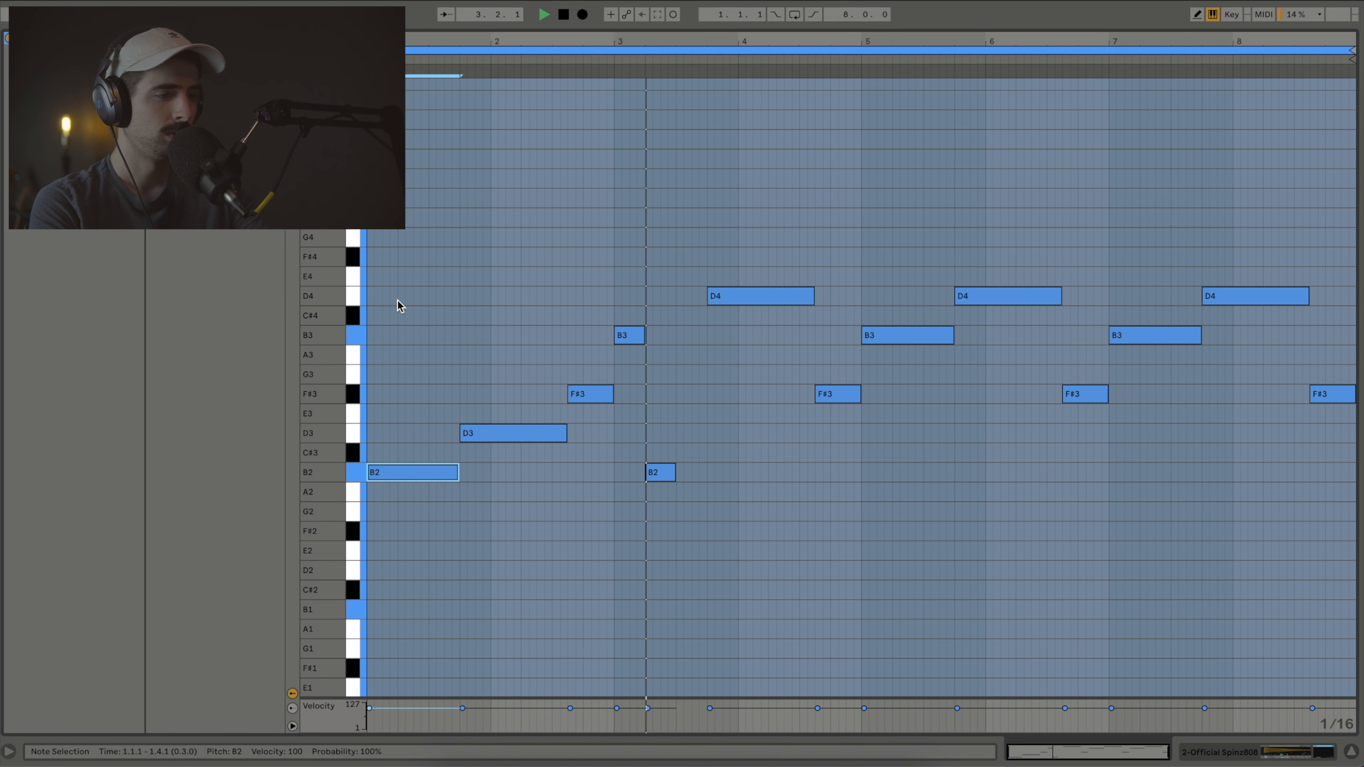
key("space")
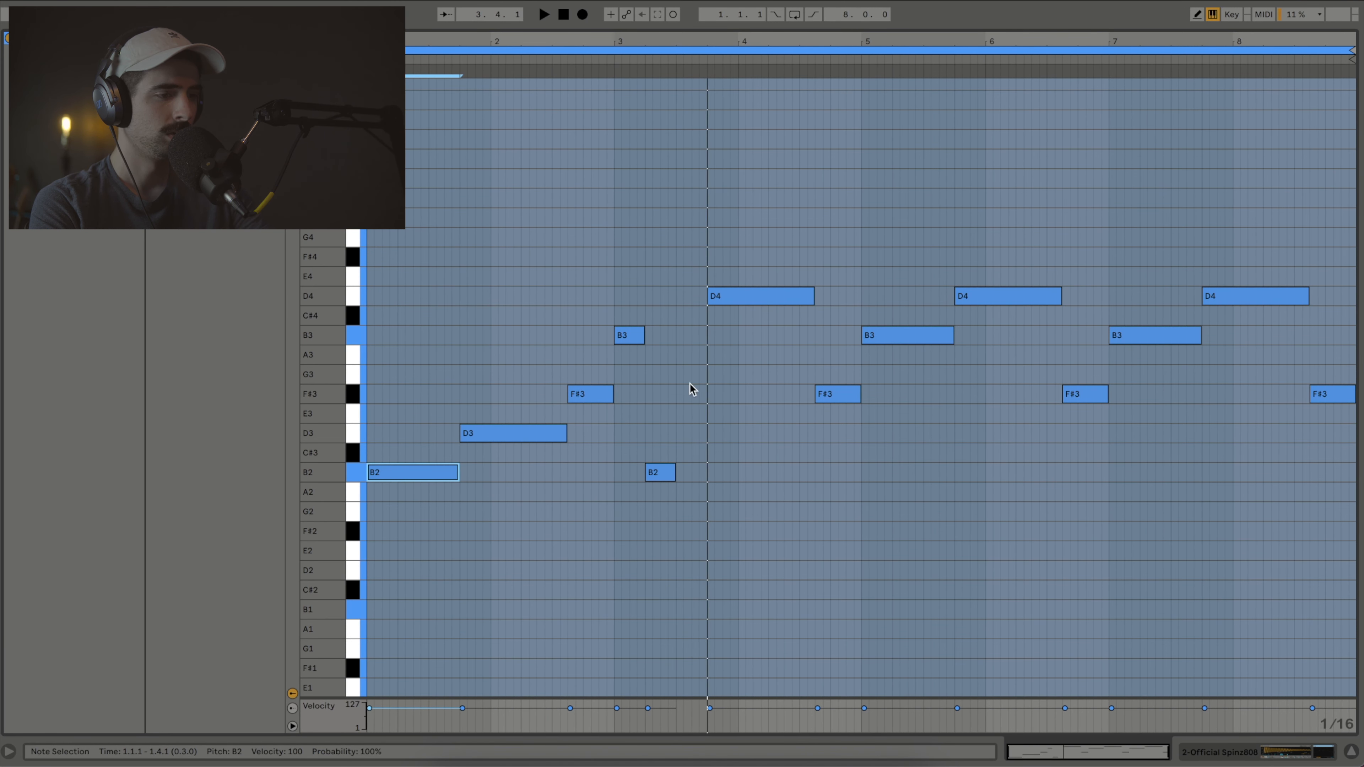
- Lengthen the bar 3 B3 note to 3.2.3 and make the following B2 note span 3.2.3 to 3.4.1
left_click(640, 336)
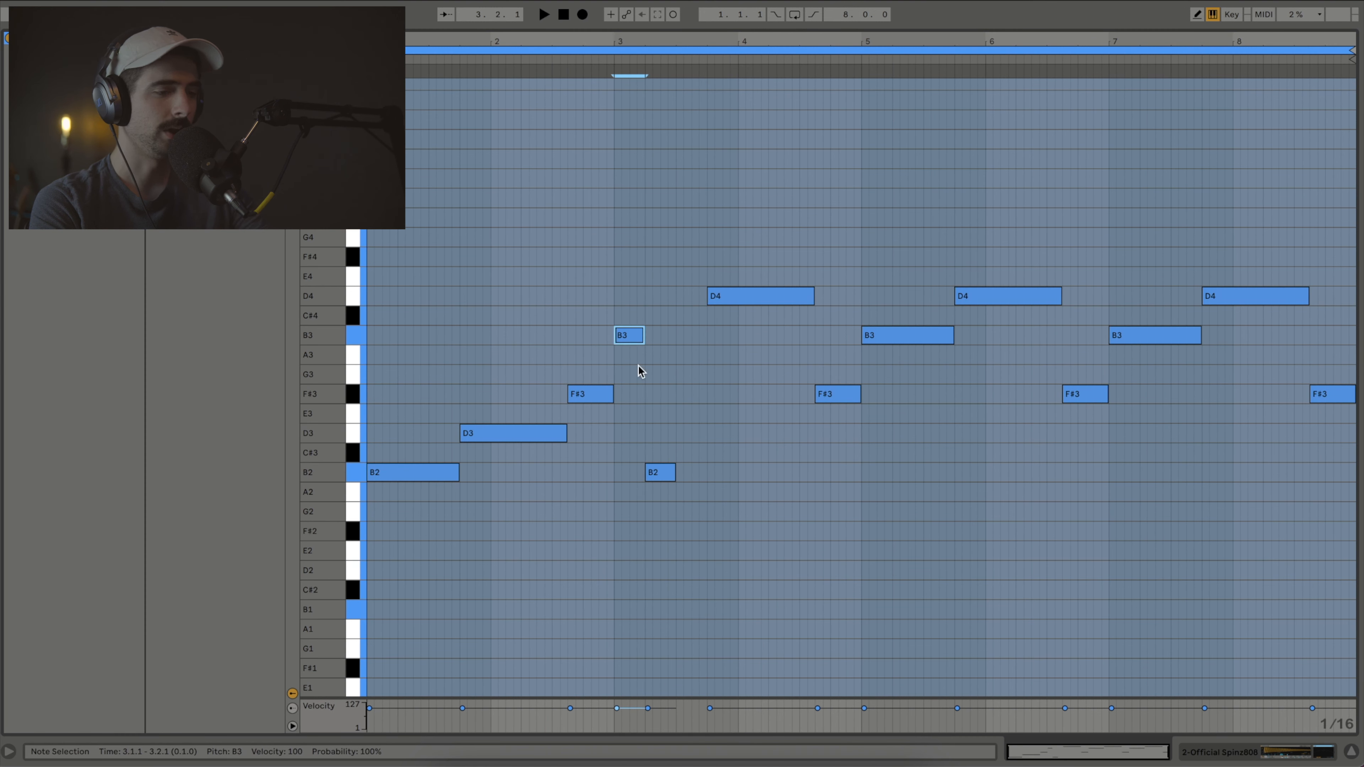
left_click_drag(643, 340, 659, 340)
left_click_drag(668, 480, 685, 480)
key("space")
left_click_drag(691, 473, 705, 473)
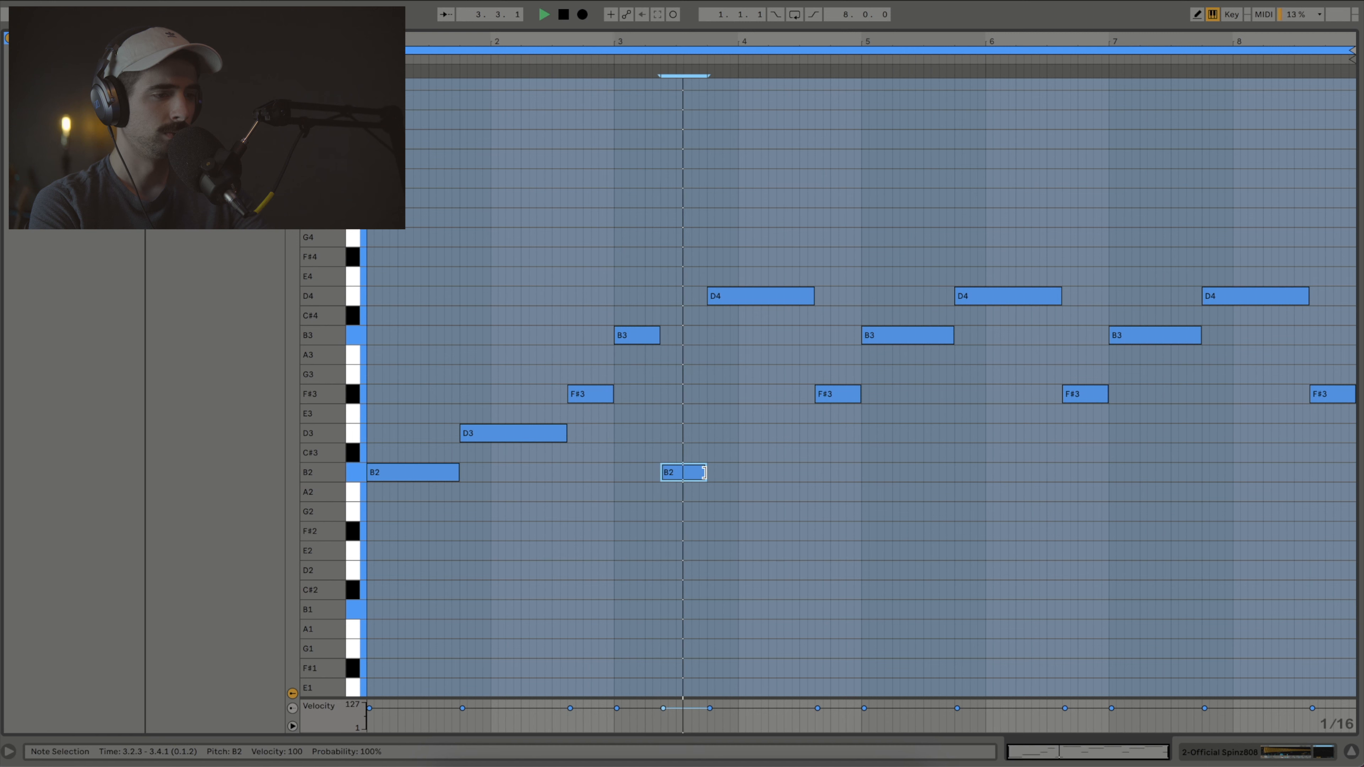
key("space")
- Resize the D4 note at 3.4.1 to end at 4.2.1 and make the E3 note span 4.2.1 to 4.3.3
left_click_drag(813, 295, 732, 293)
key("space")
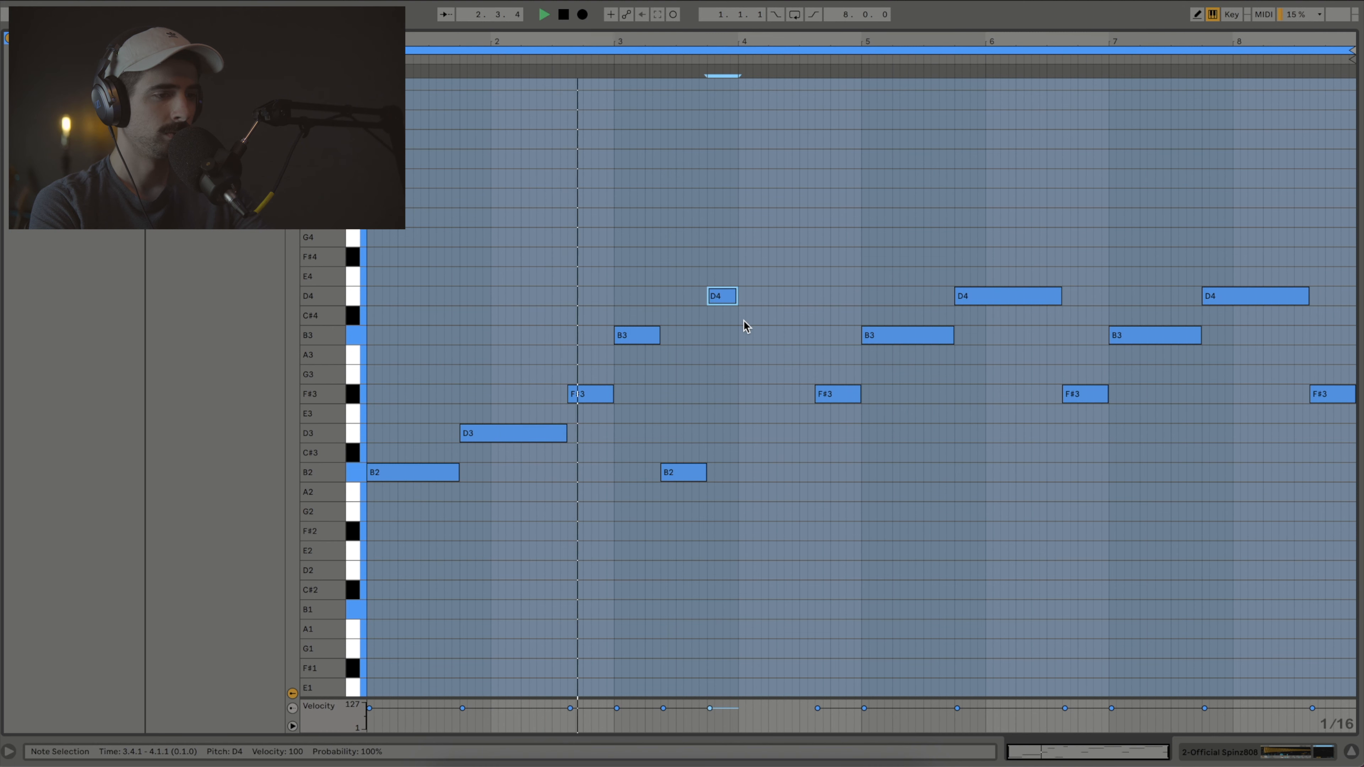
key("space")
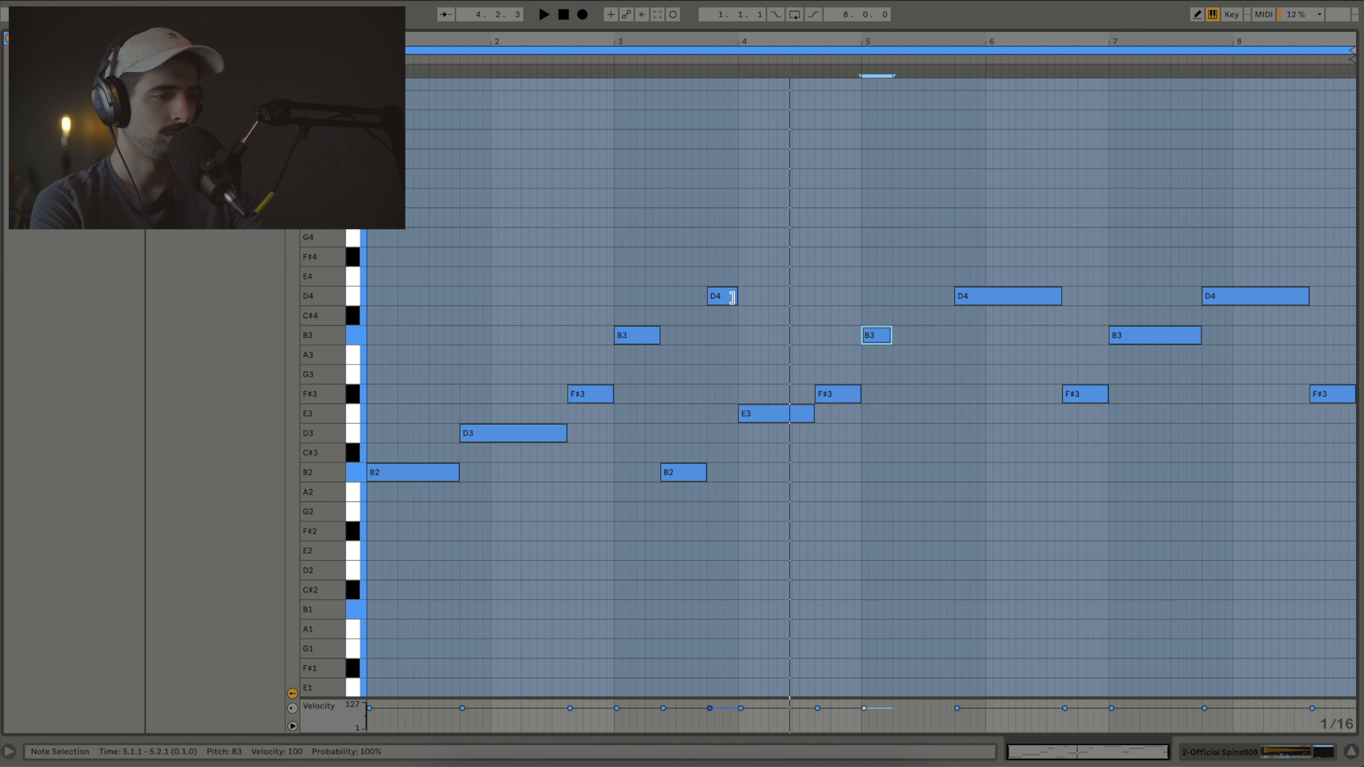
left_click_drag(738, 297, 772, 300)
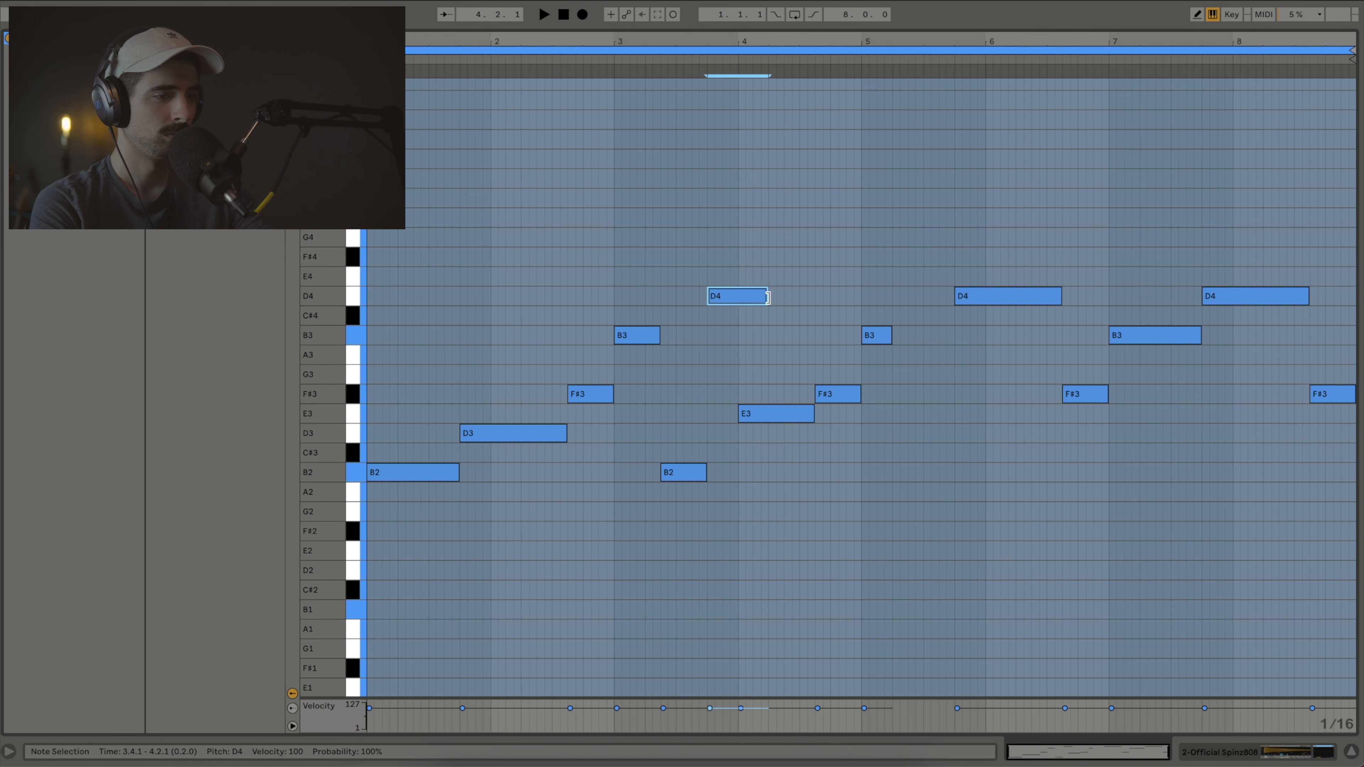
left_click_drag(742, 418, 768, 415)
key("space")
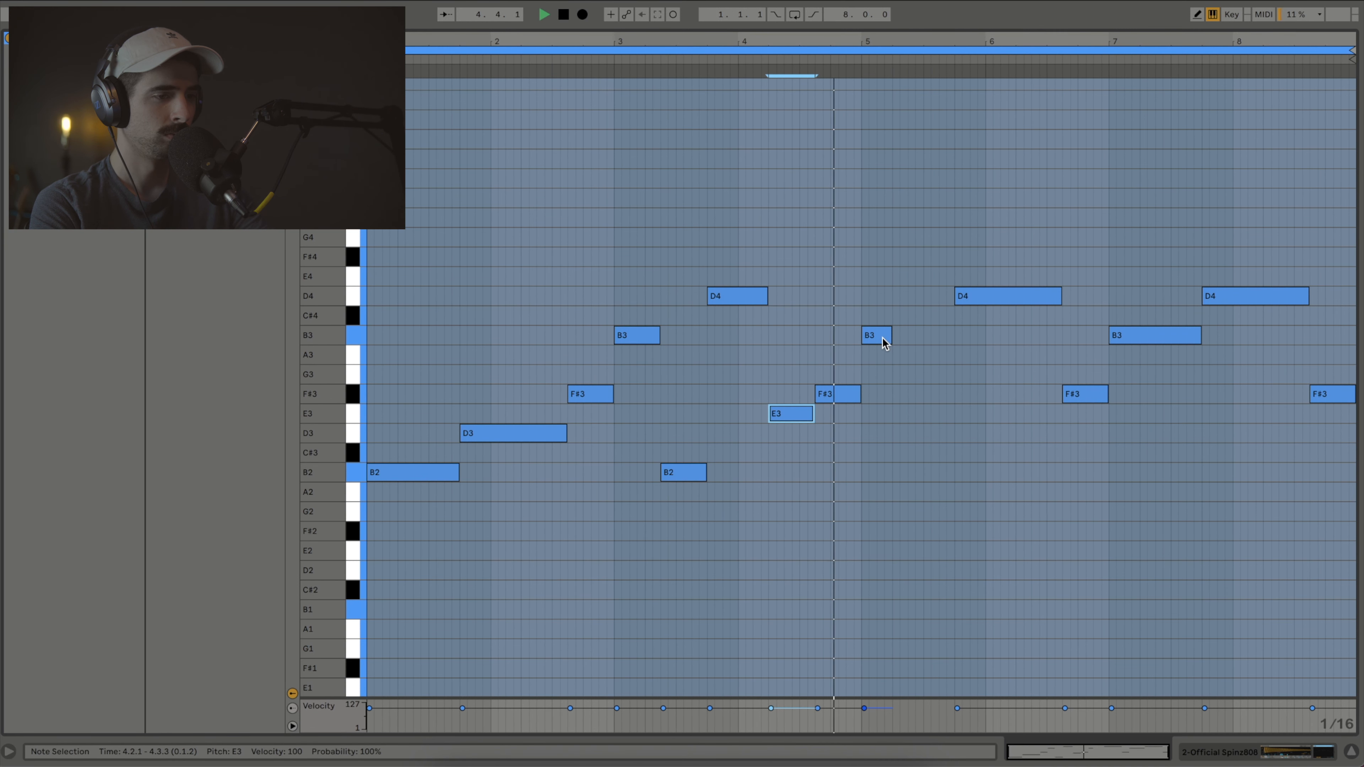
key("space")
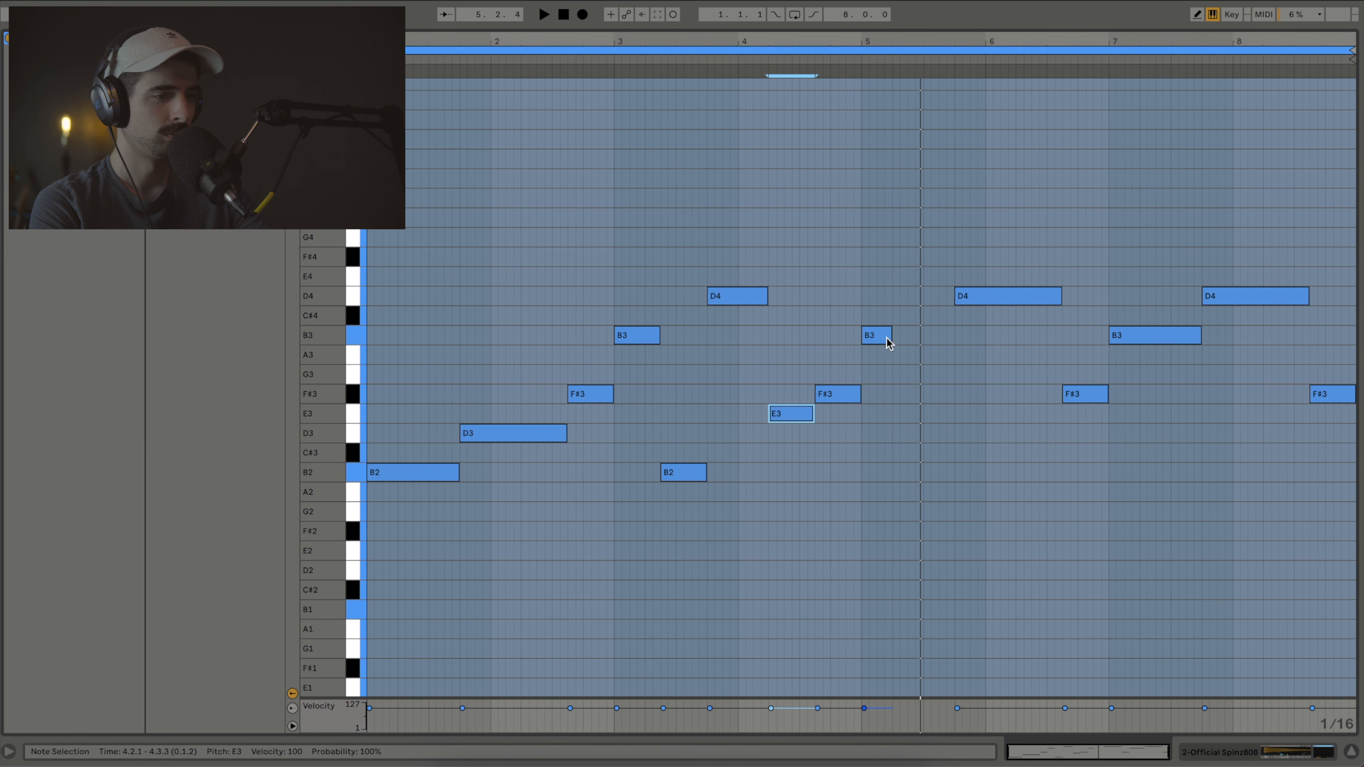
key("space")
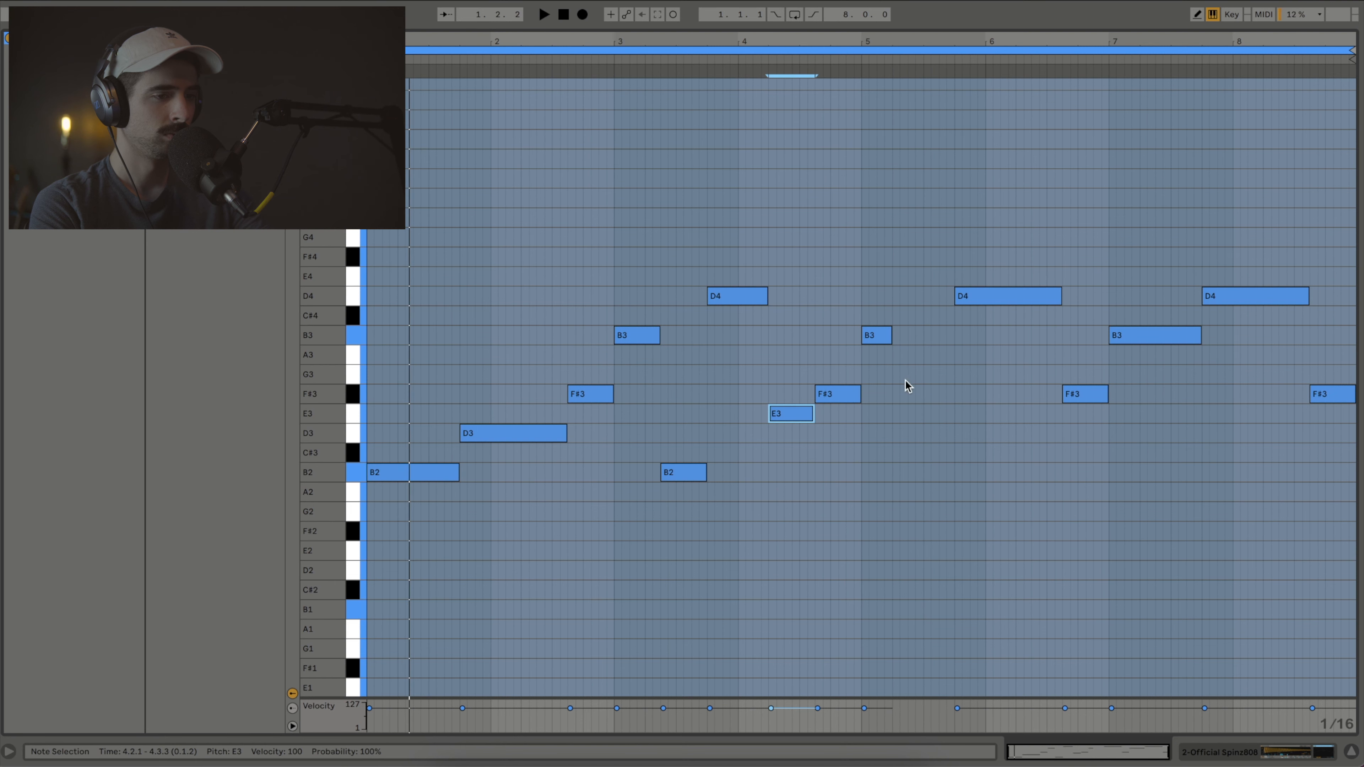
- Add a B2 note from 5.2.3 to 5.4.1 after the short B3 in bar 5
left_click(908, 350)
double_click(912, 338)
left_click_drag(913, 338, 954, 344)
key("shift+Down")
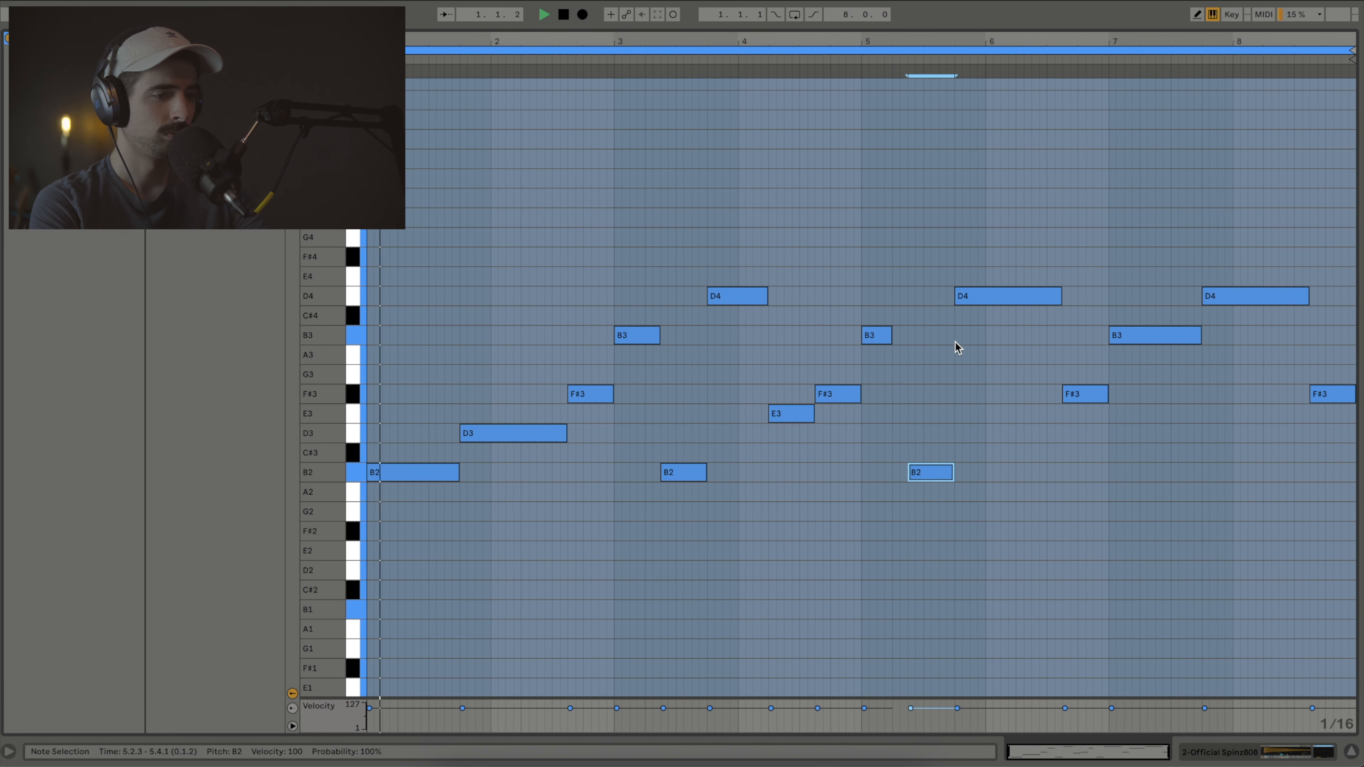
- Lower the D4 at 5.4.1 to D3 and arrange it as two hits, 5.4.1 to 6.2.1 and 6.2.1 to 6.3.3
left_click(1023, 301)
key("shift+Down")
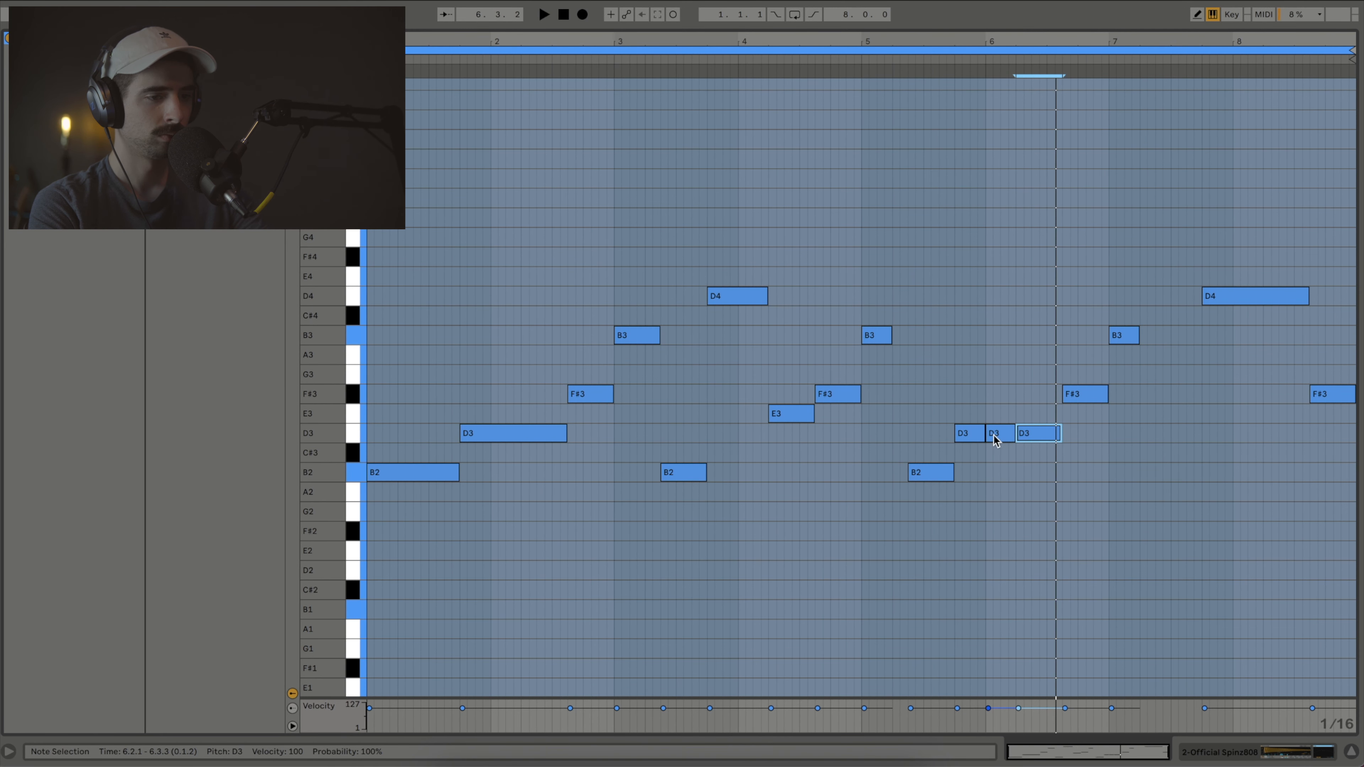
left_click_drag(982, 423, 1014, 433)
key("space")
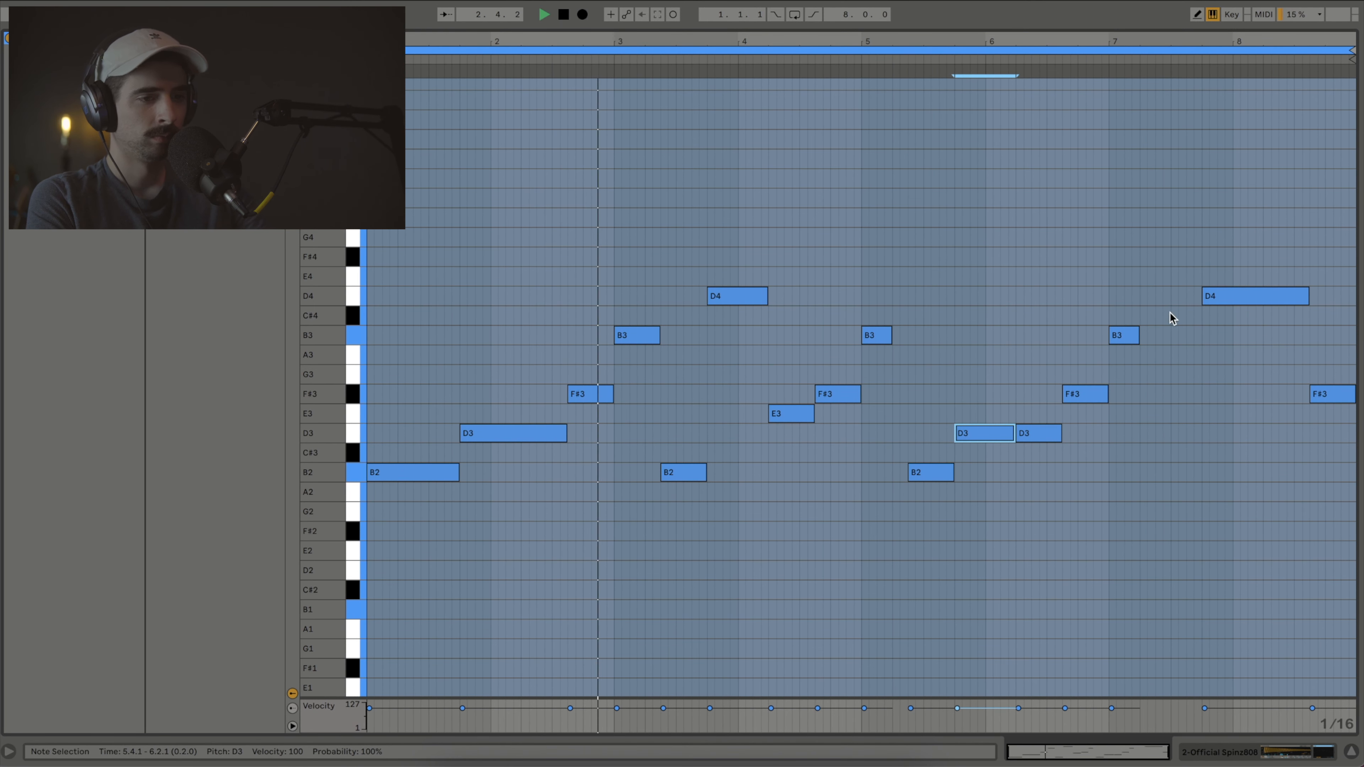
- Try extending the B3 note at the start of bar 7 to 7.4.1
left_click_drag(1138, 335, 1197, 335)
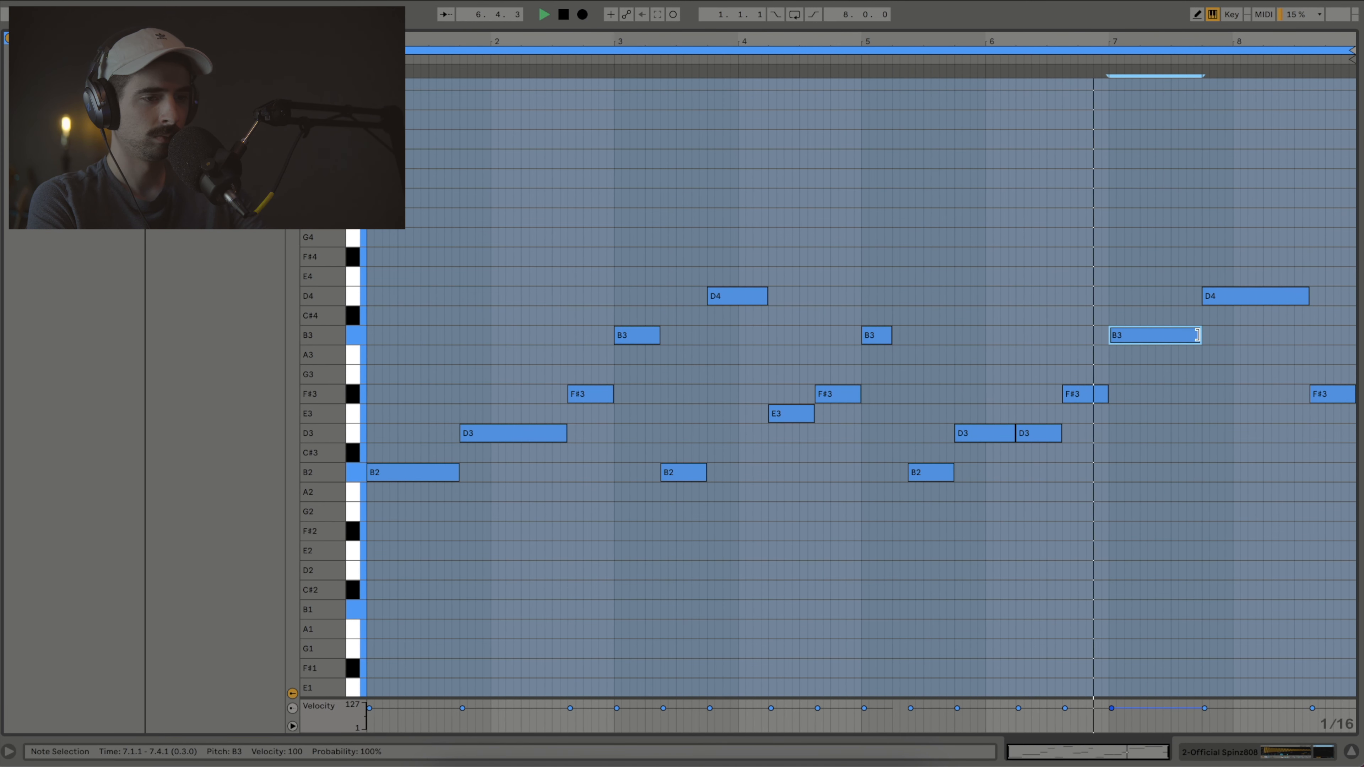
key("space")
key("ctrl+z")
- Delete all the 808 notes in bars 7 and 8
left_click(1335, 448)
left_click_drag(1335, 448, 1136, 259)
key("Delete")
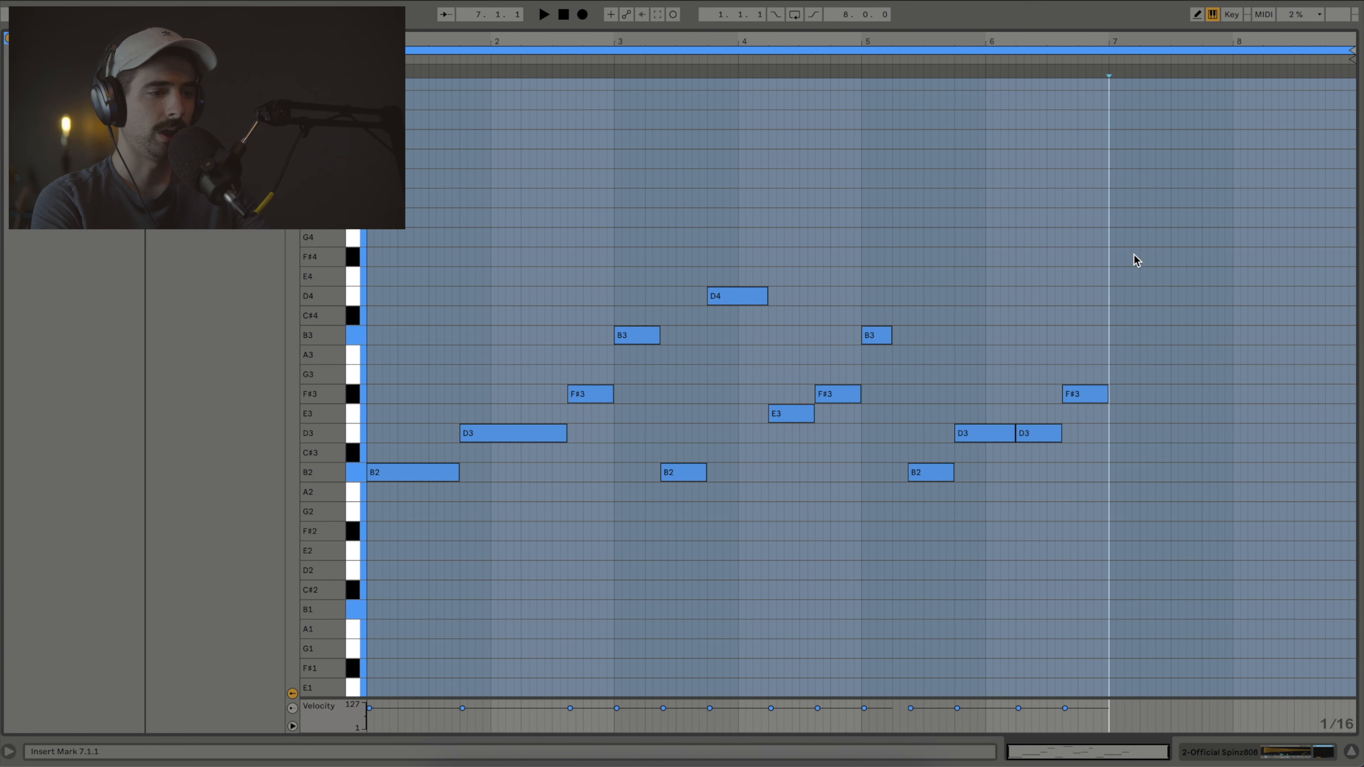
- Copy the five notes of bars 3 and 4 to the start of bar 7 and play the pattern
left_click_drag(847, 500, 700, 280)
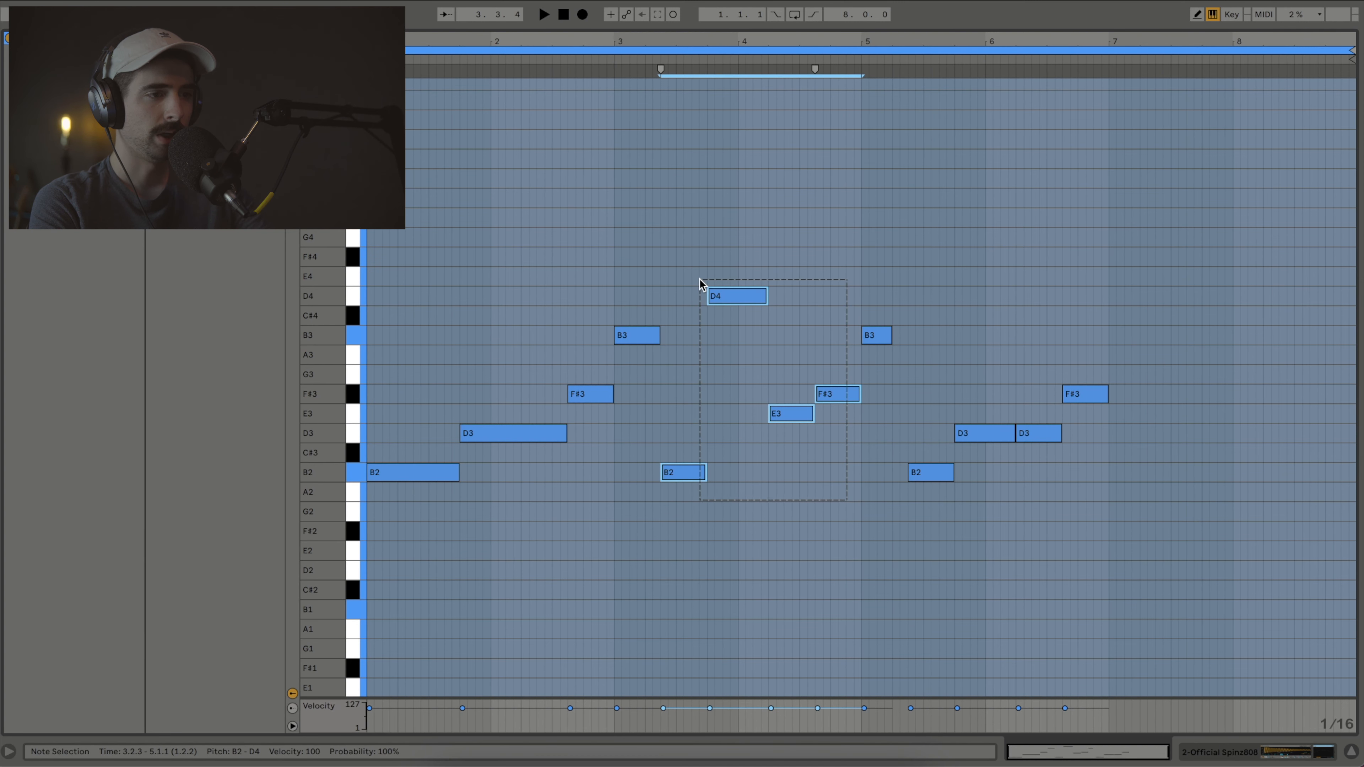
left_click_drag(662, 286, 648, 279)
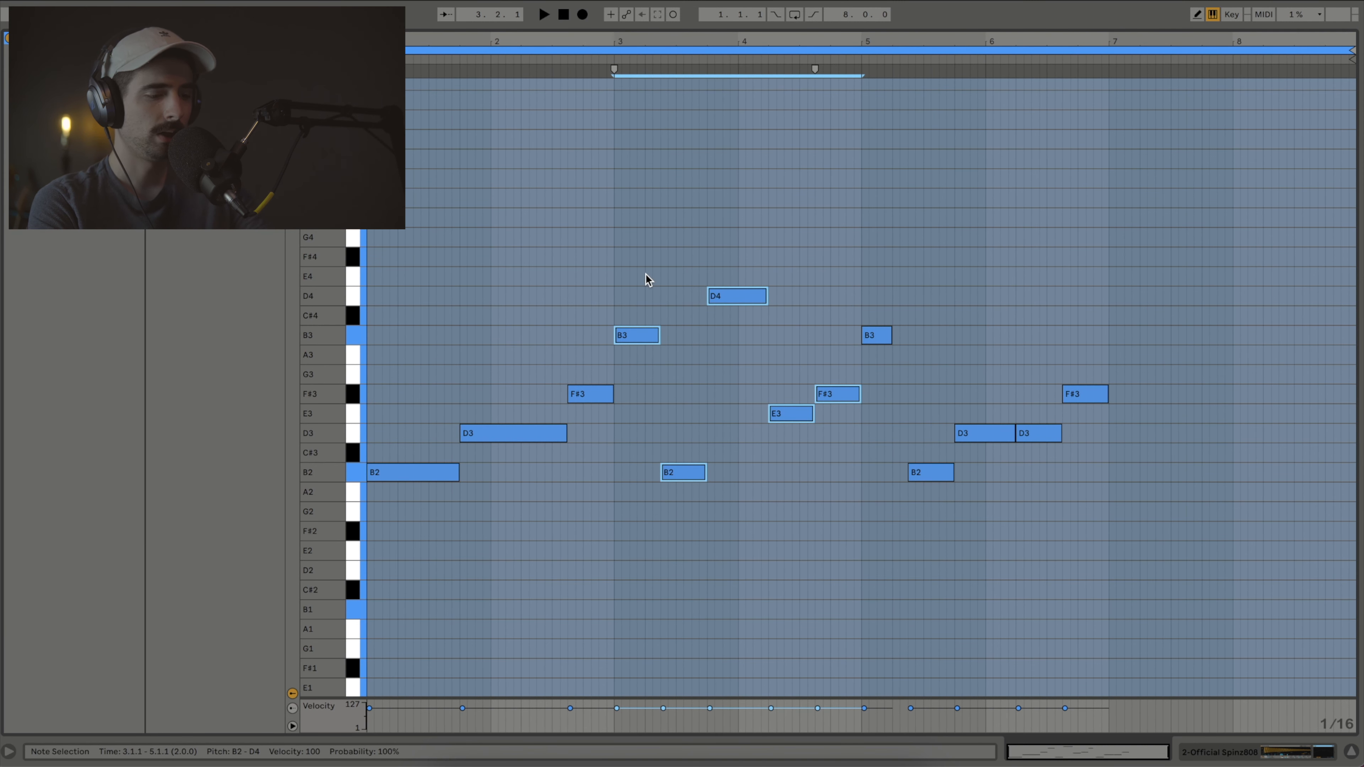
left_click(1117, 336)
key("ctrl+v")
left_click_drag(1128, 337, 1124, 337)
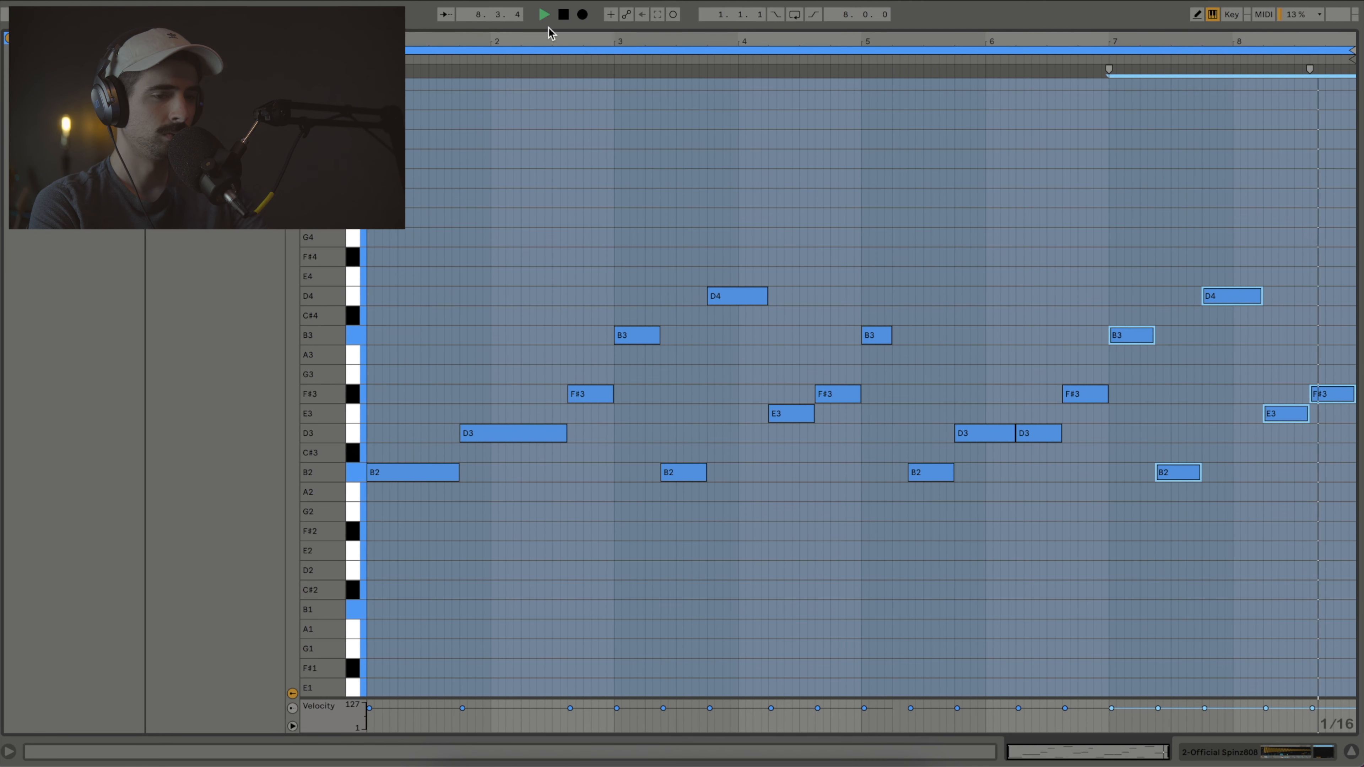
left_click(1290, 415)
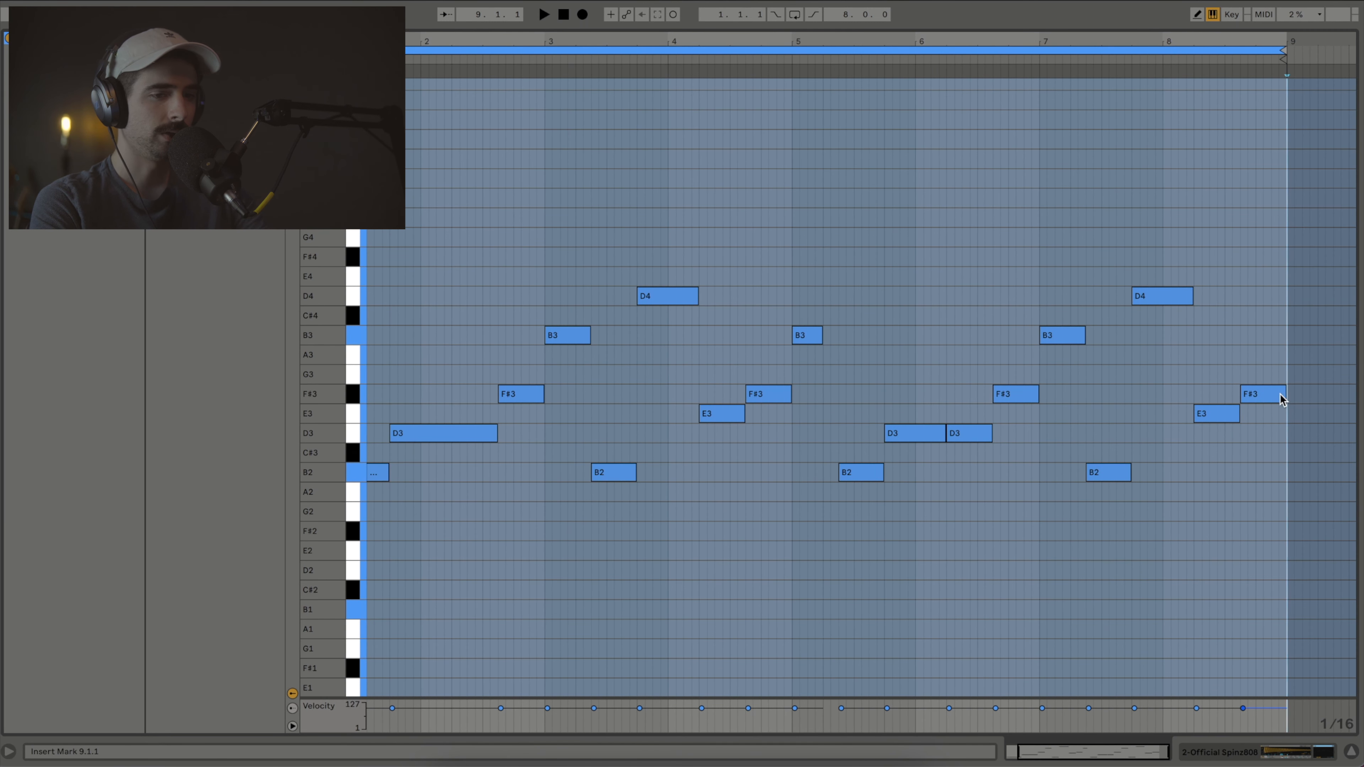
- Shorten the last F#3 at 8.3.3 to an eighth note, raise it to F#4, repeat it as three hits up to bar 9, and play the pattern
left_click(1281, 400)
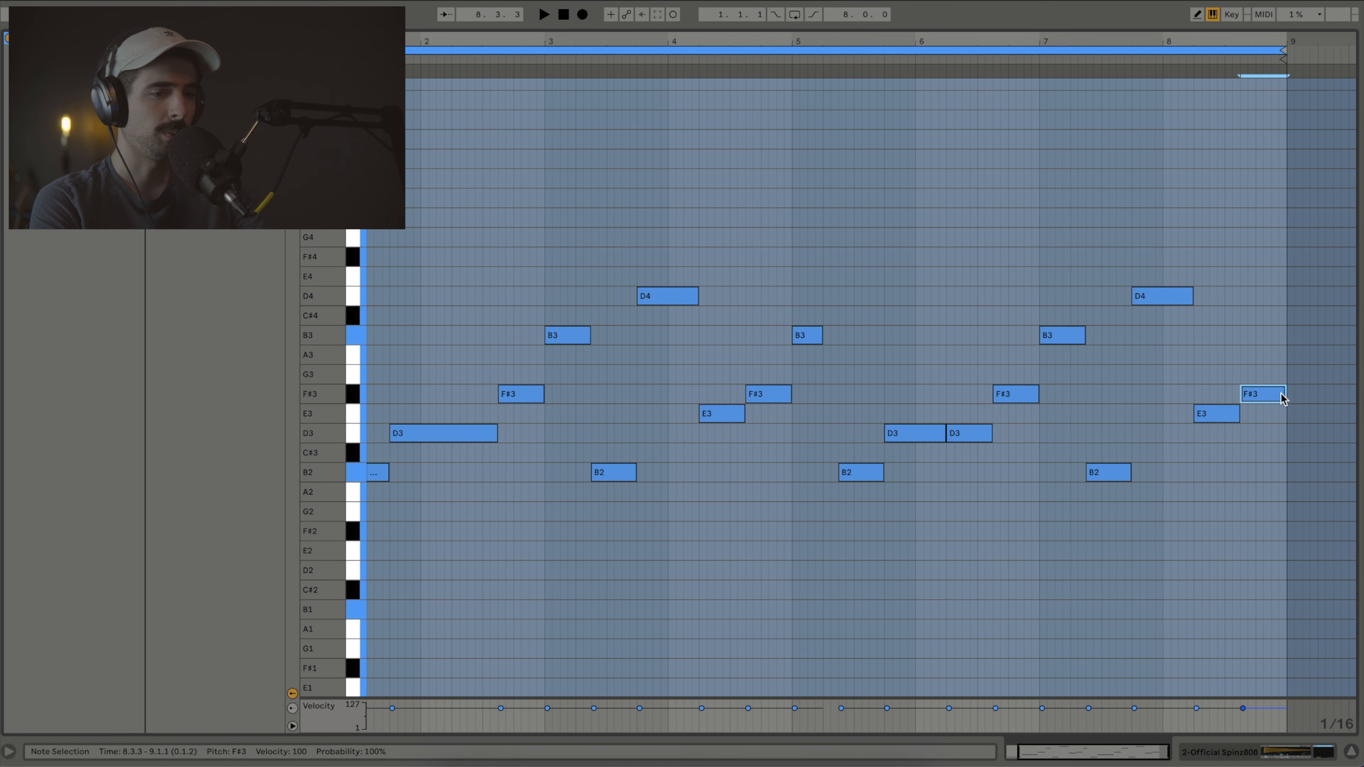
left_click_drag(1284, 396, 1254, 394)
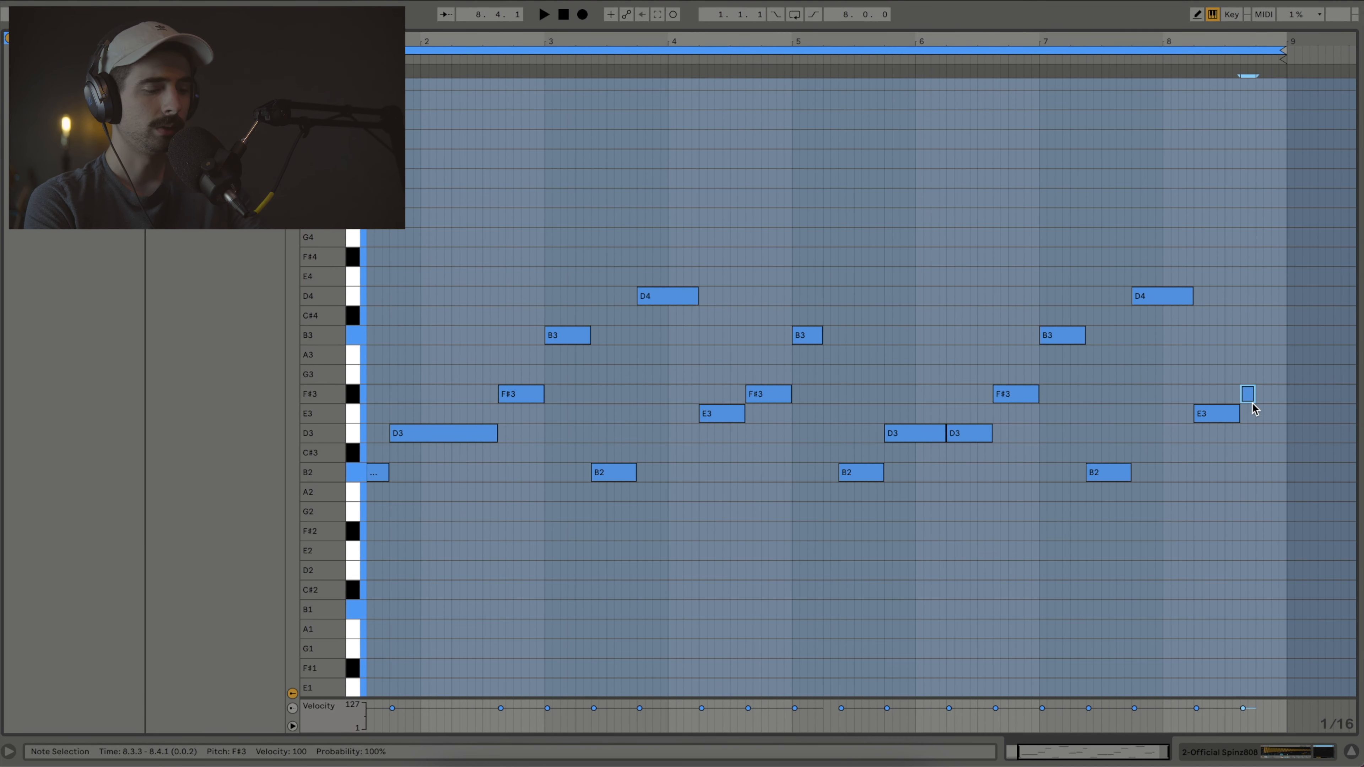
key("shift+Up")
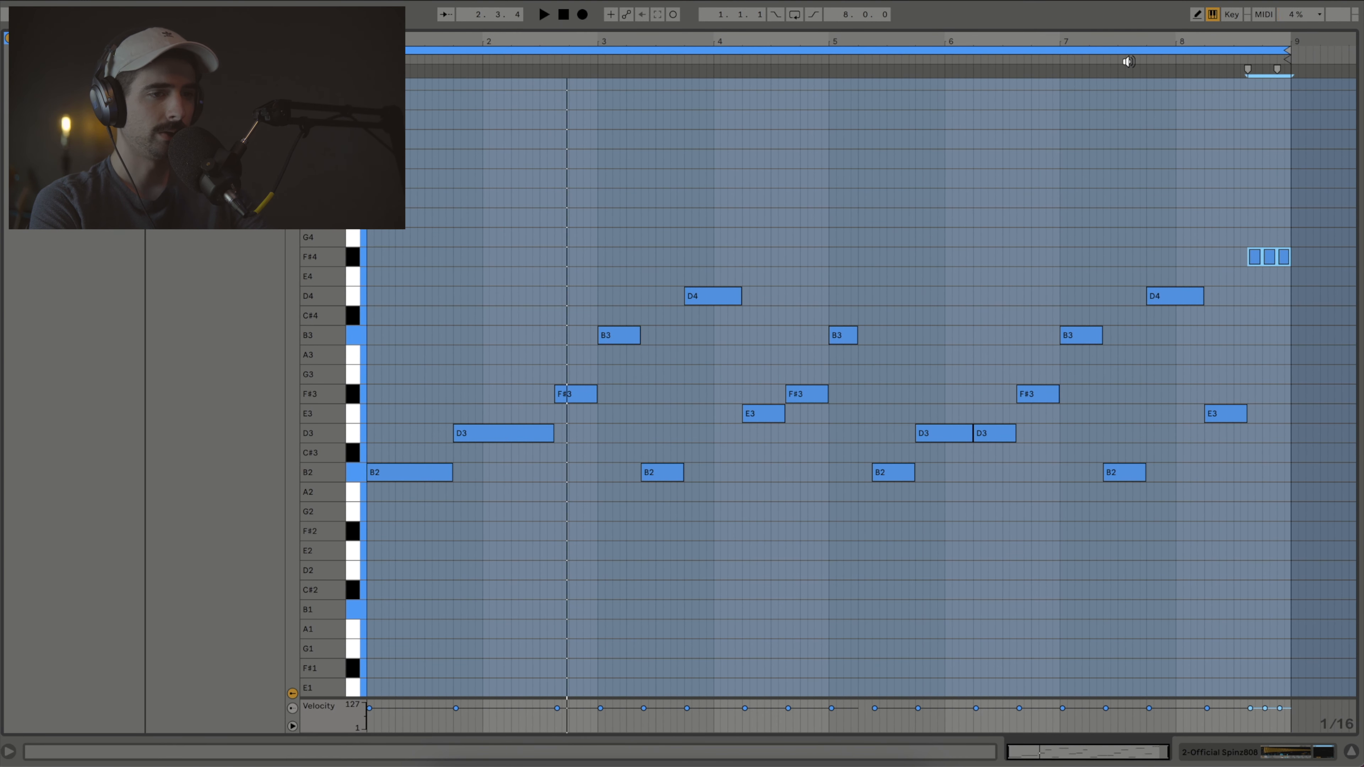
key("space")
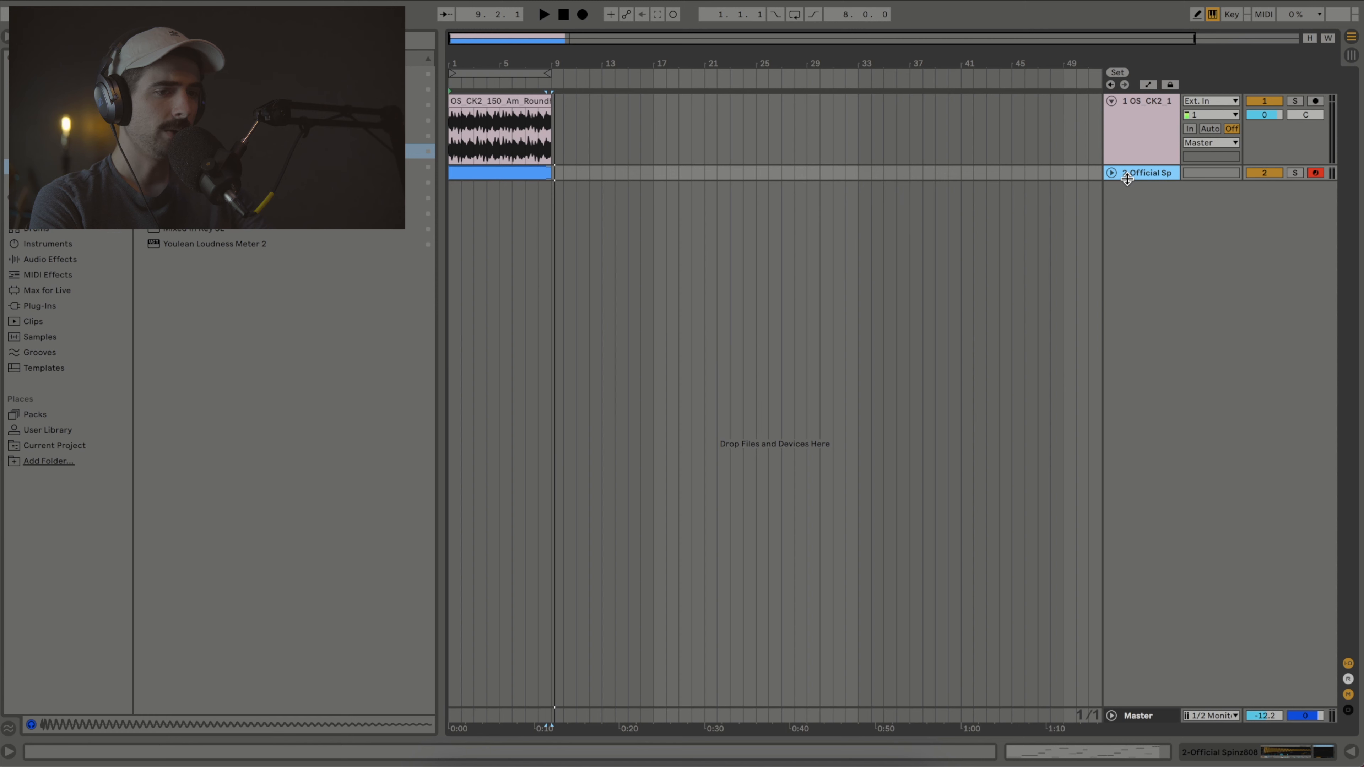
- Add a soft-clipping Glue Compressor with 9.52 dB makeup to the 808 track, and balance the melody at -1.7 dB and the 808 at -2.6 dB
left_click(59, 121)
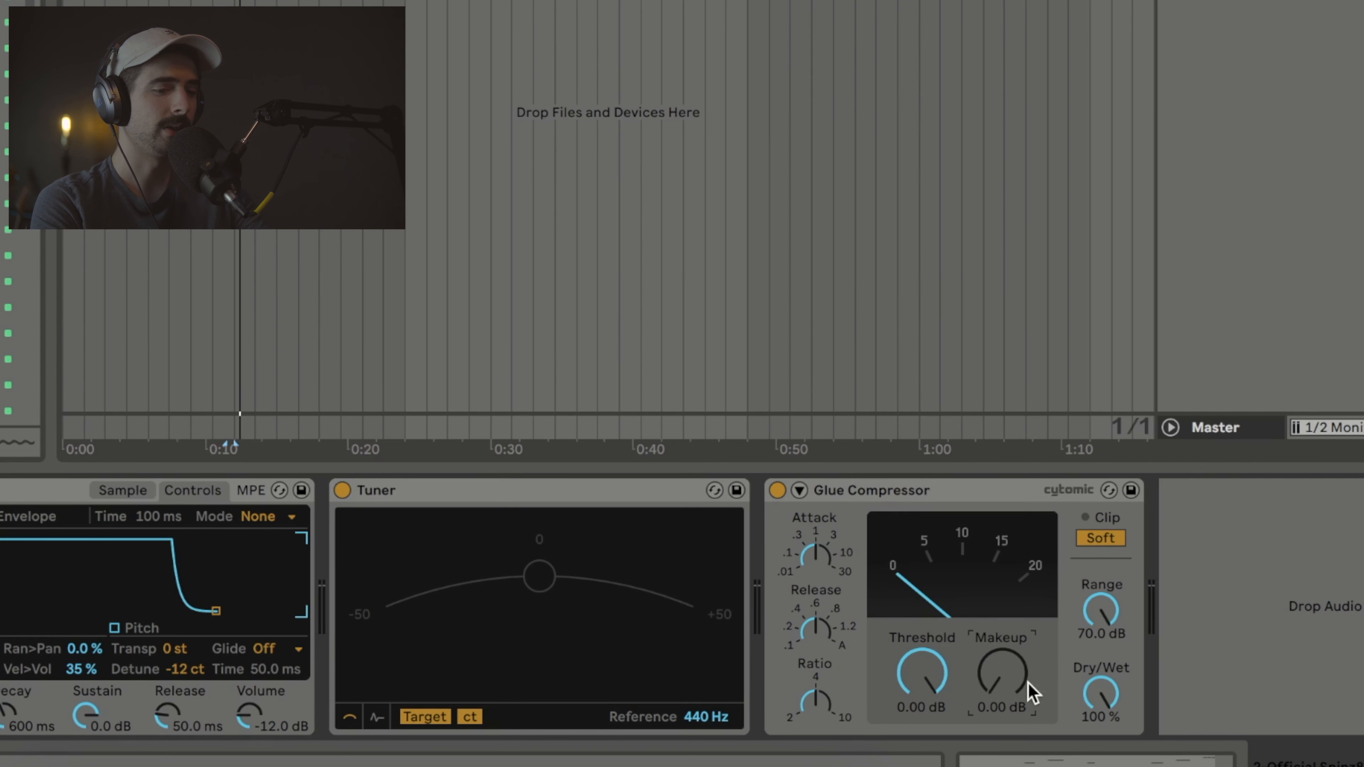
key("space")
left_click_drag(1010, 693, 1010, 638)
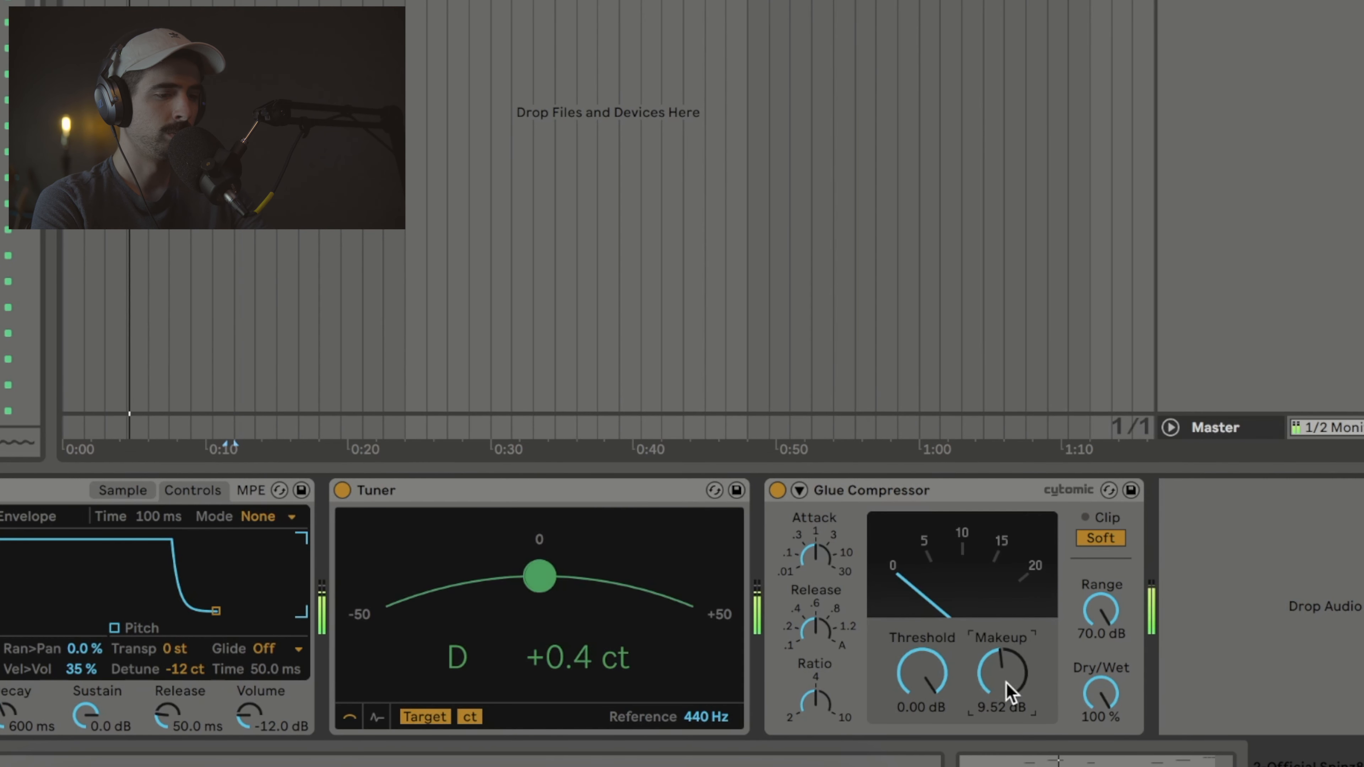
key("Tab")
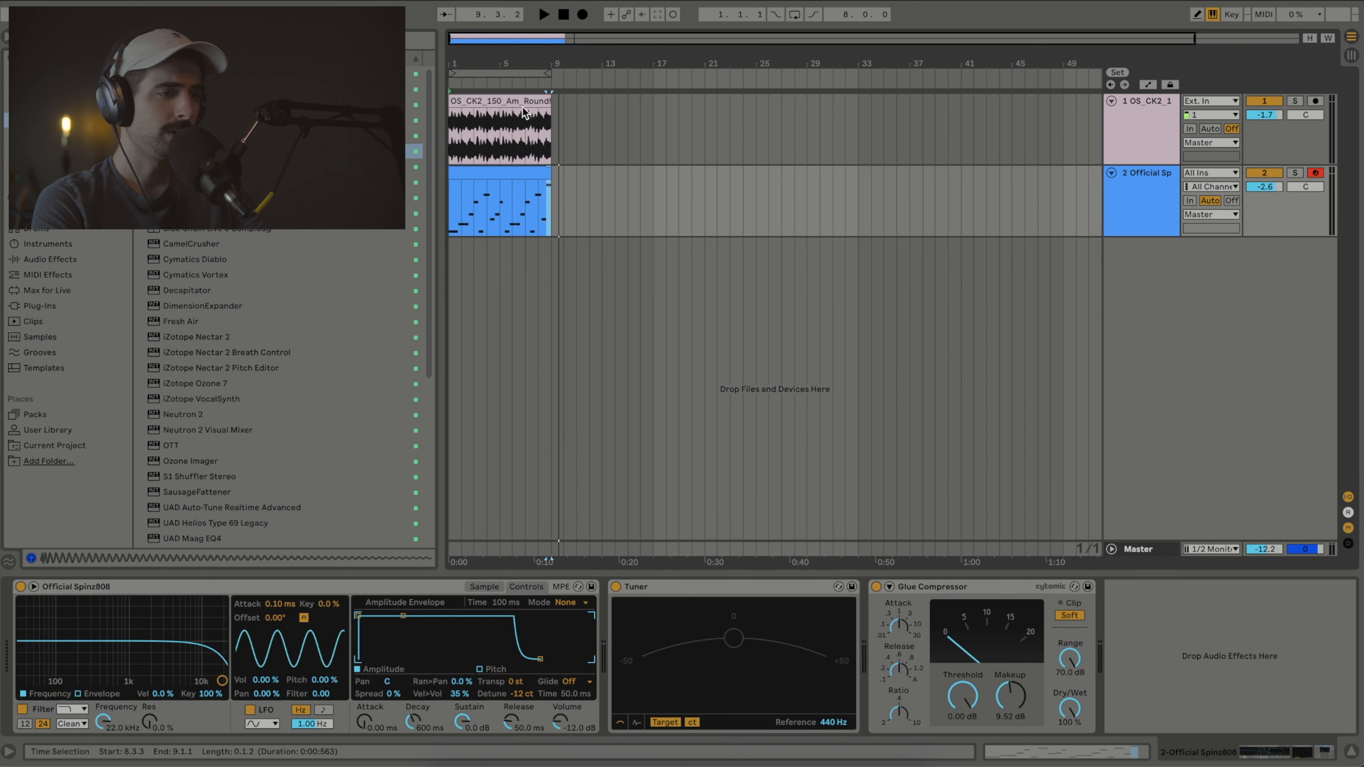
- Turn on arrangement looping over the eight bars from 1.1.1 to 9.1.1
left_click(512, 173)
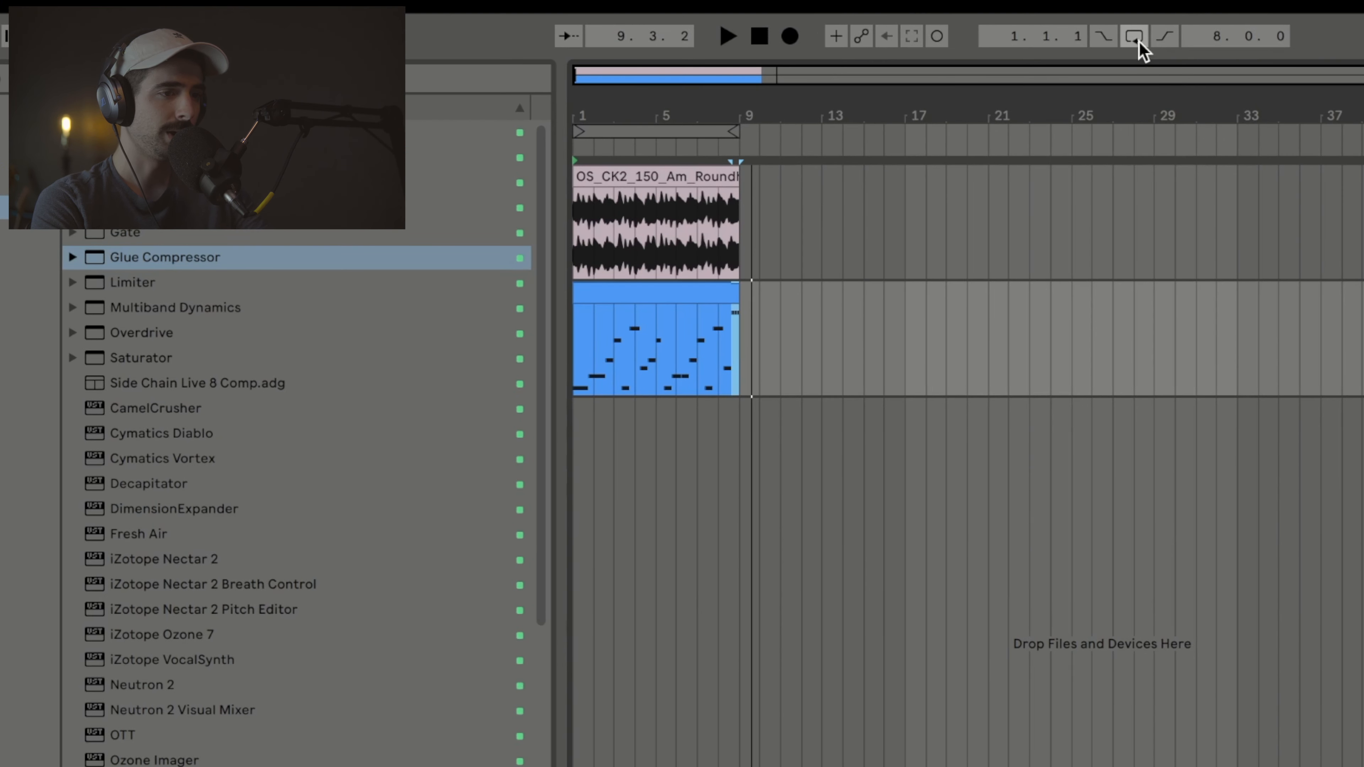
left_click(795, 15)
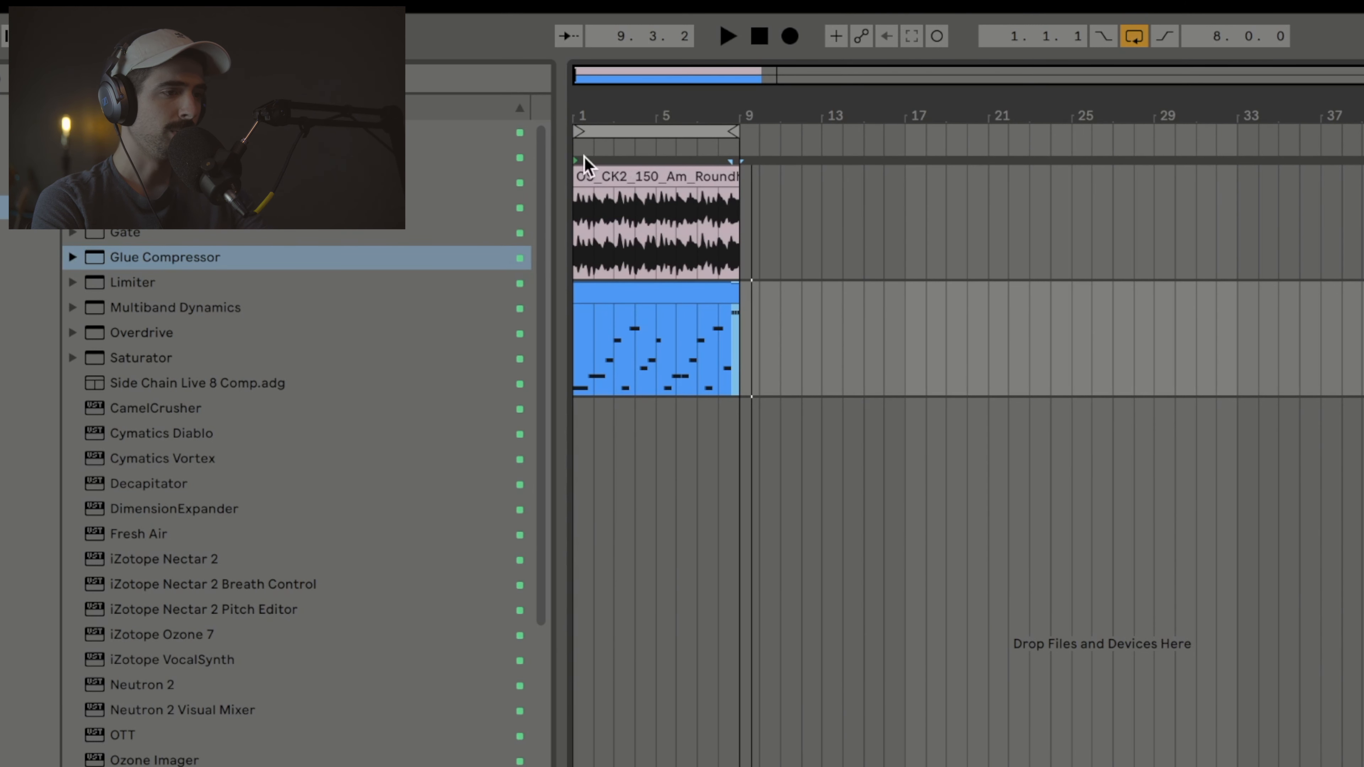
left_click_drag(614, 131, 547, 154)
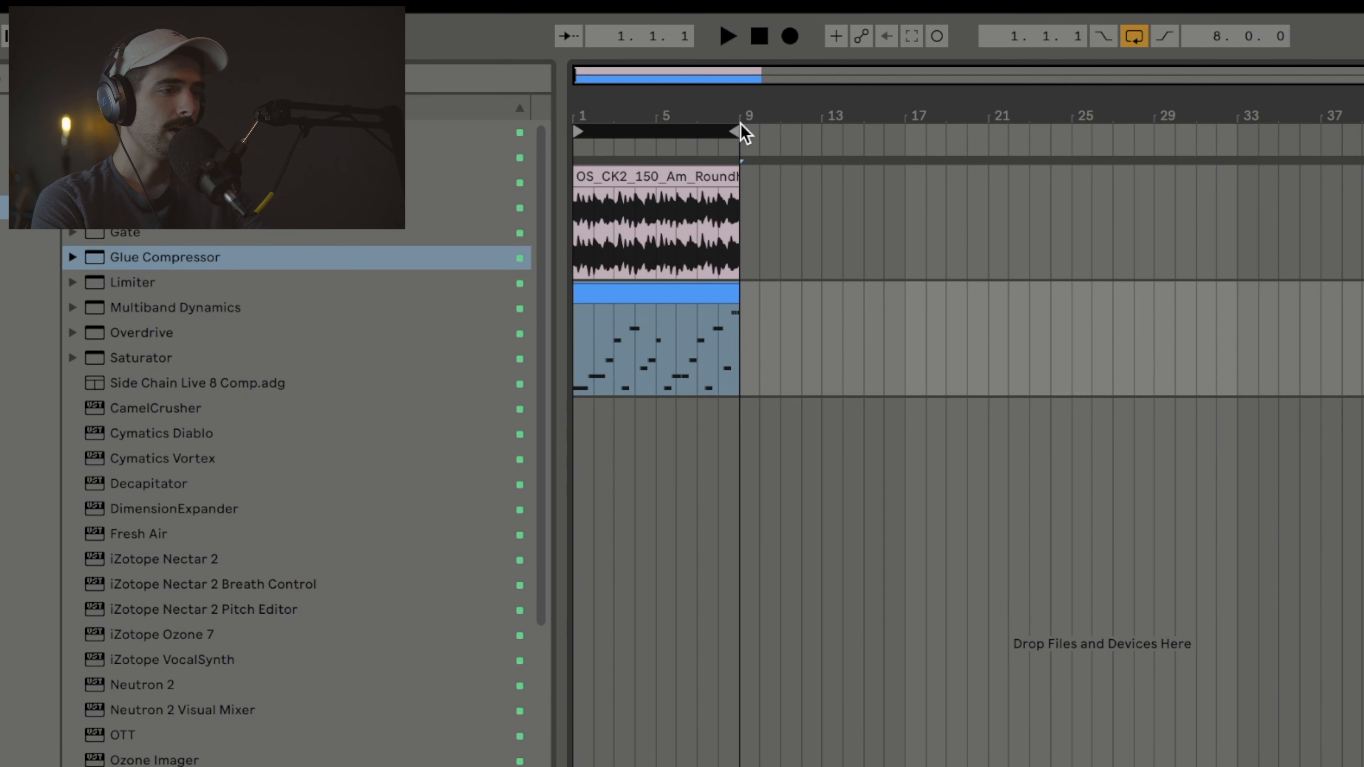
left_click(730, 144)
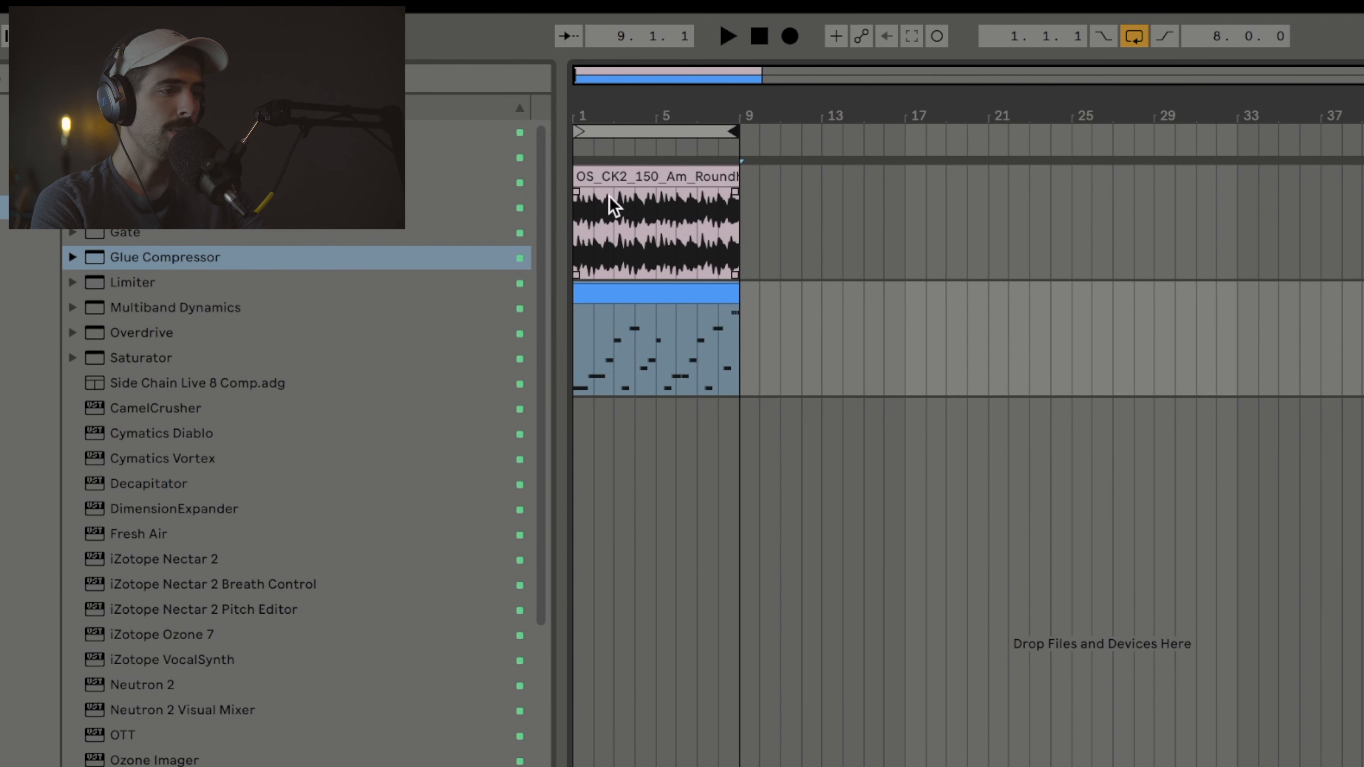
left_click(709, 154)
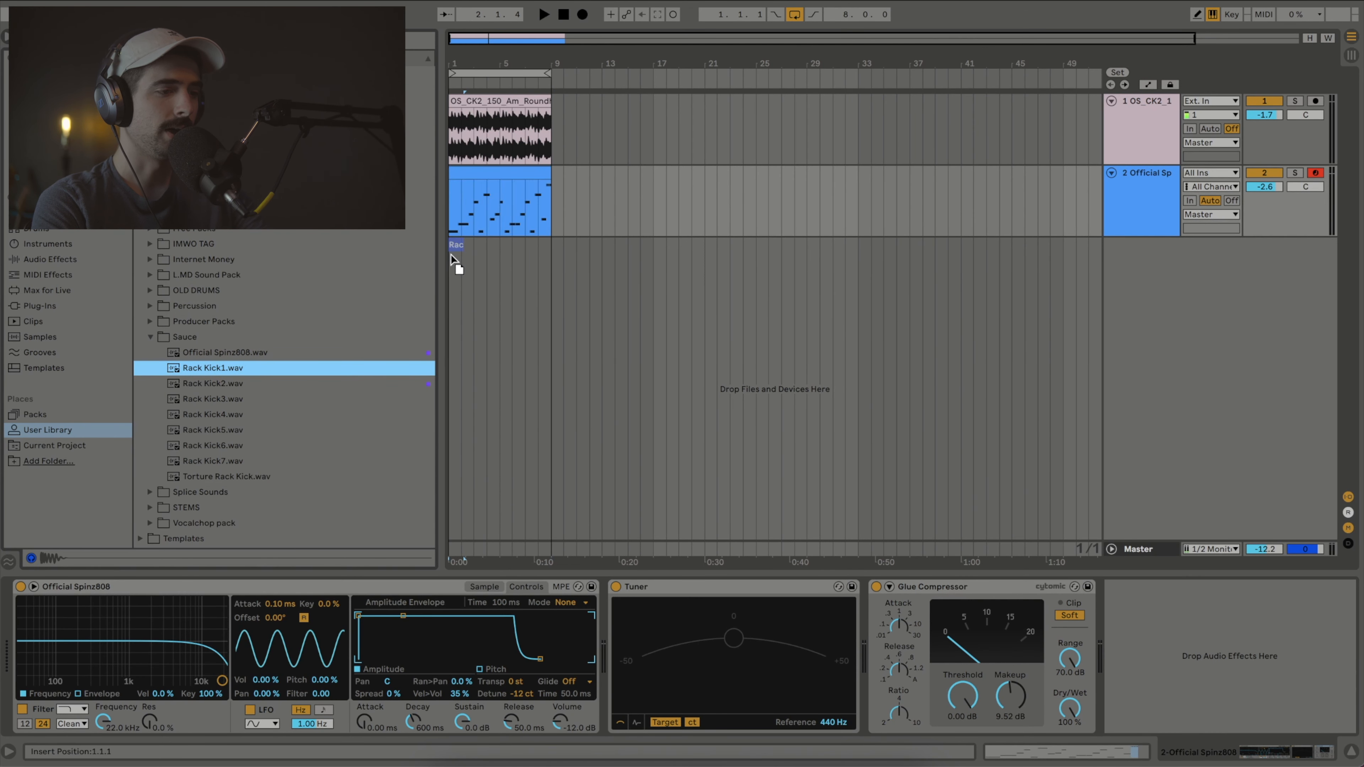
- Place the Rack Kick1.wav sample from the Sauce folder on a new audio track at 1.1.1
left_click(210, 381)
left_click_drag(211, 368, 477, 309)
key("z")
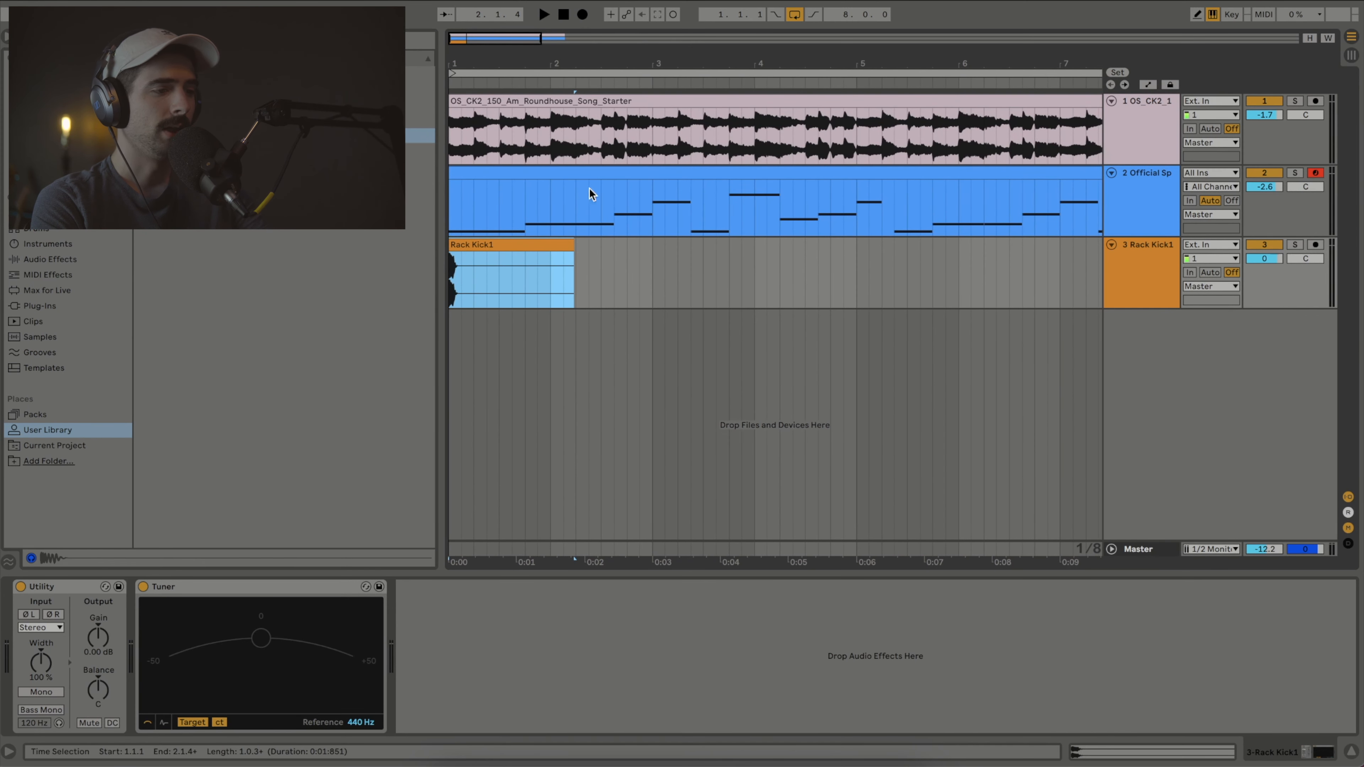
- Trim the Rack Kick1 clip to end at 1.1.3 and give it a short fade-out
left_click(556, 248)
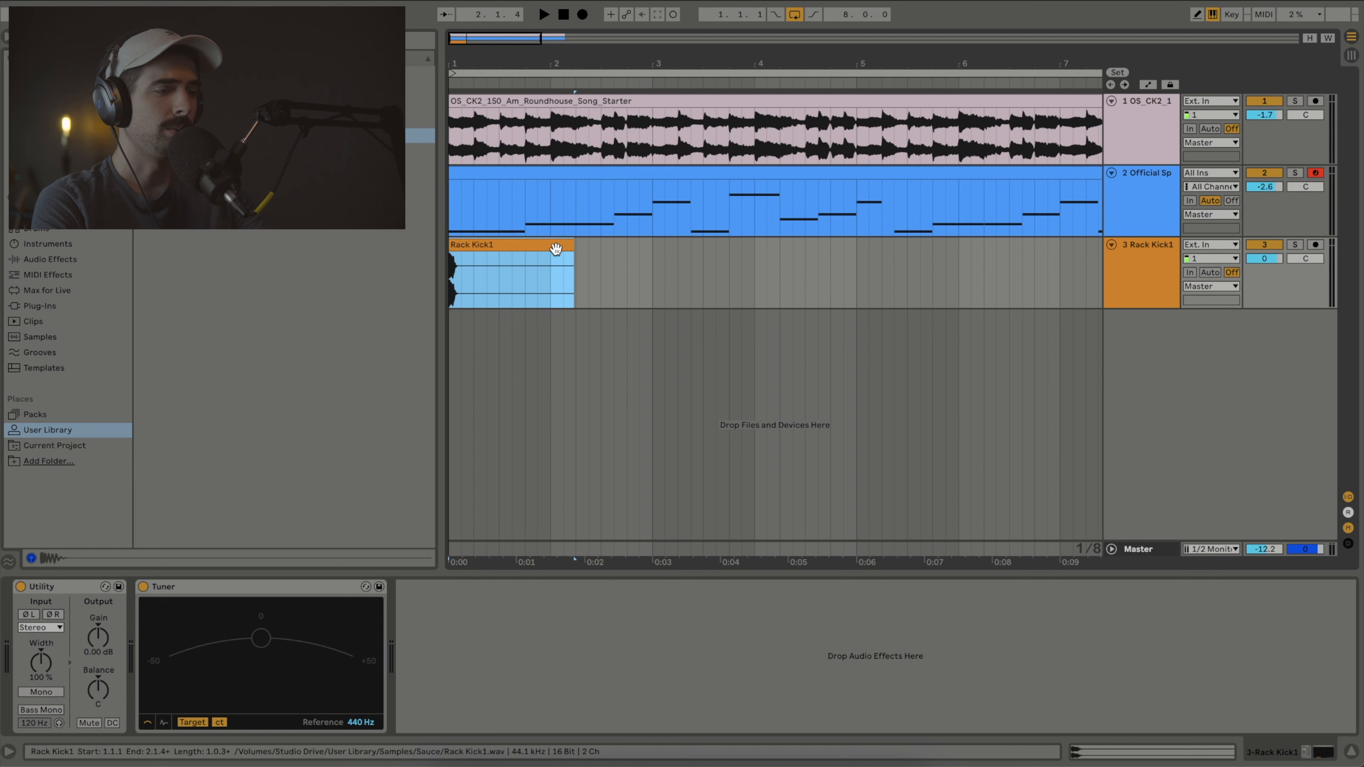
left_click_drag(572, 249, 462, 248)
key("z")
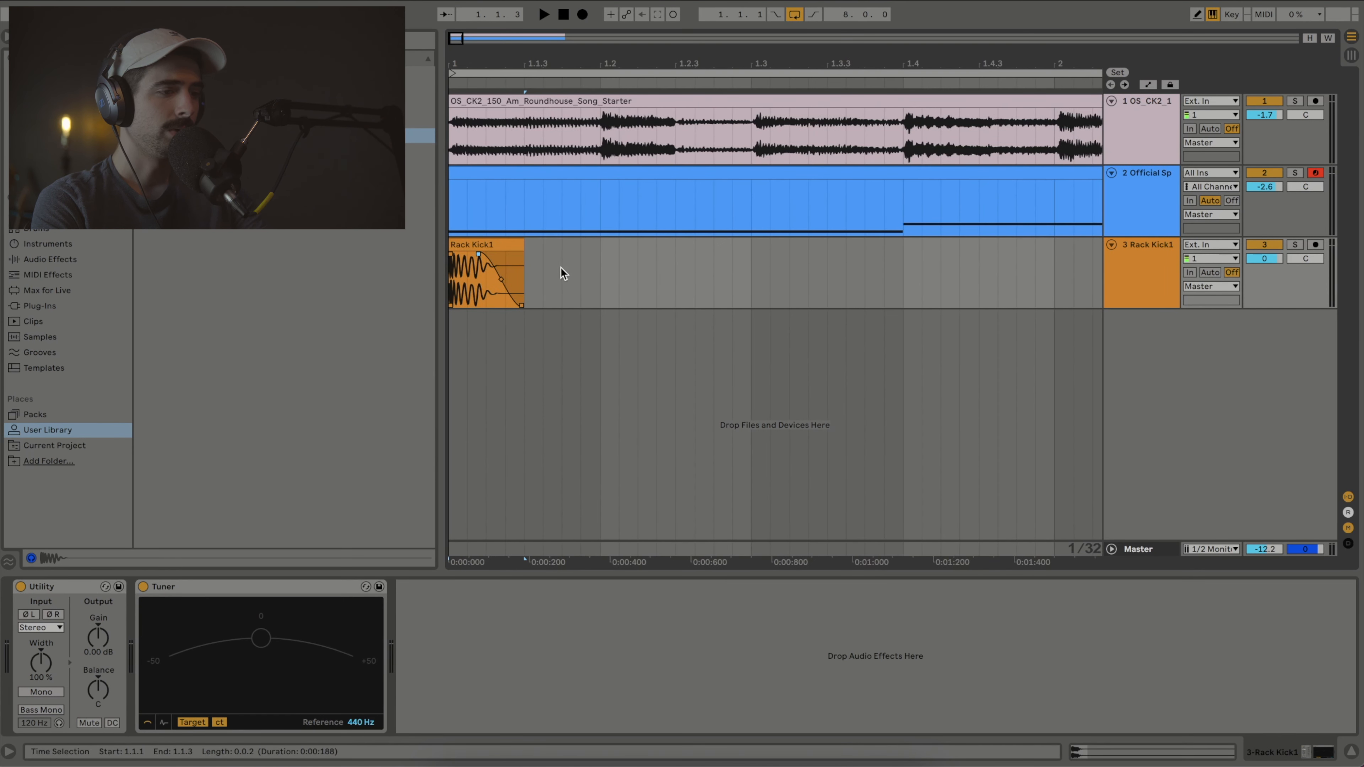
mouse_move(521, 253)
left_mouse_down()
mouse_move(689, 236)
mouse_move(505, 235)
mouse_move(540, 235)
mouse_move(508, 234)
mouse_move(521, 235)
left_mouse_up()
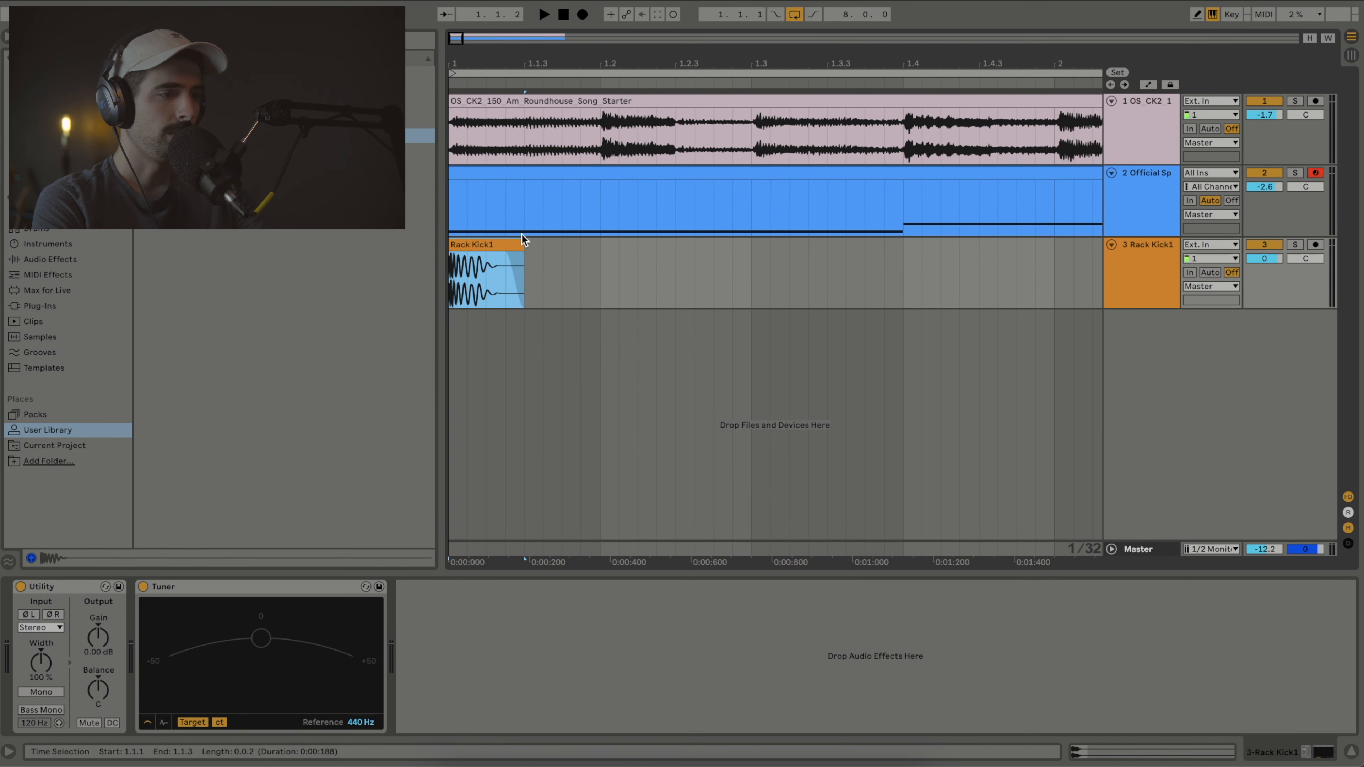
left_click(504, 256)
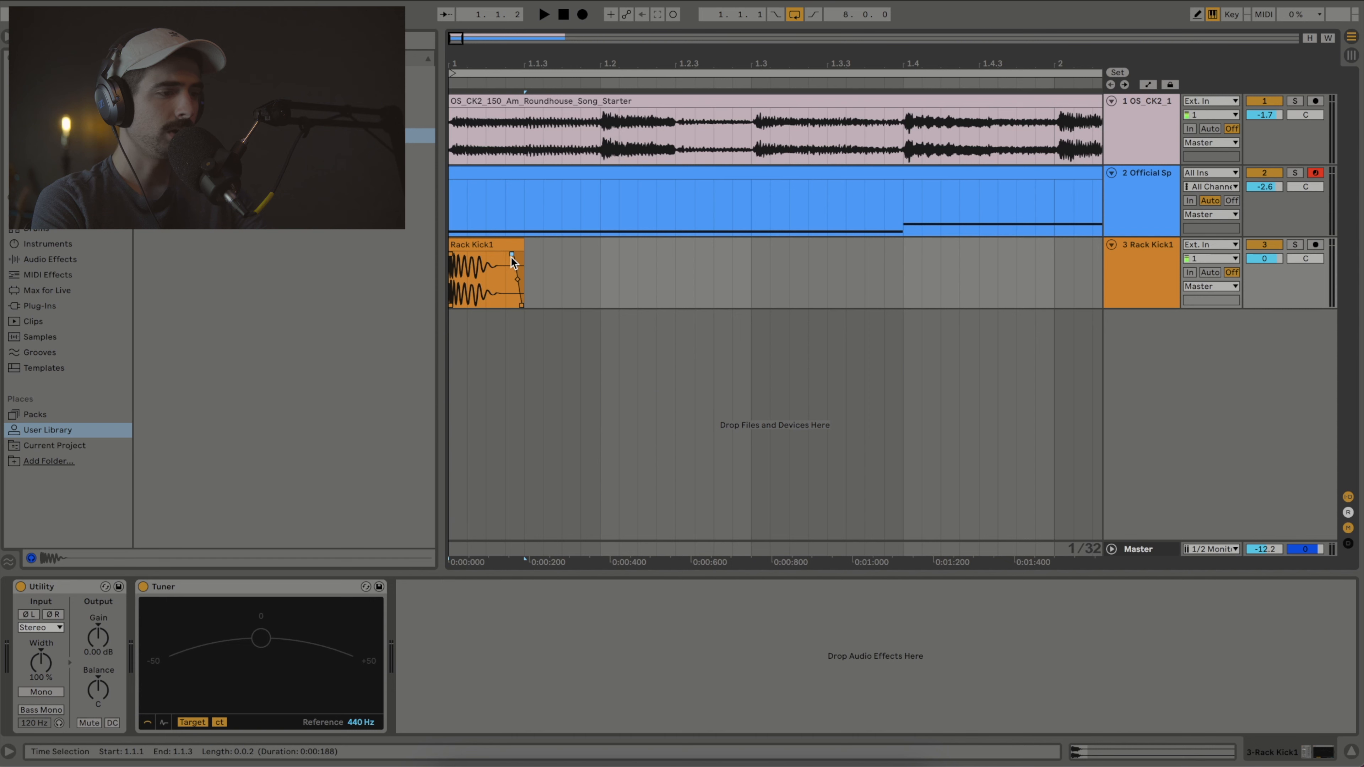
left_click(476, 247)
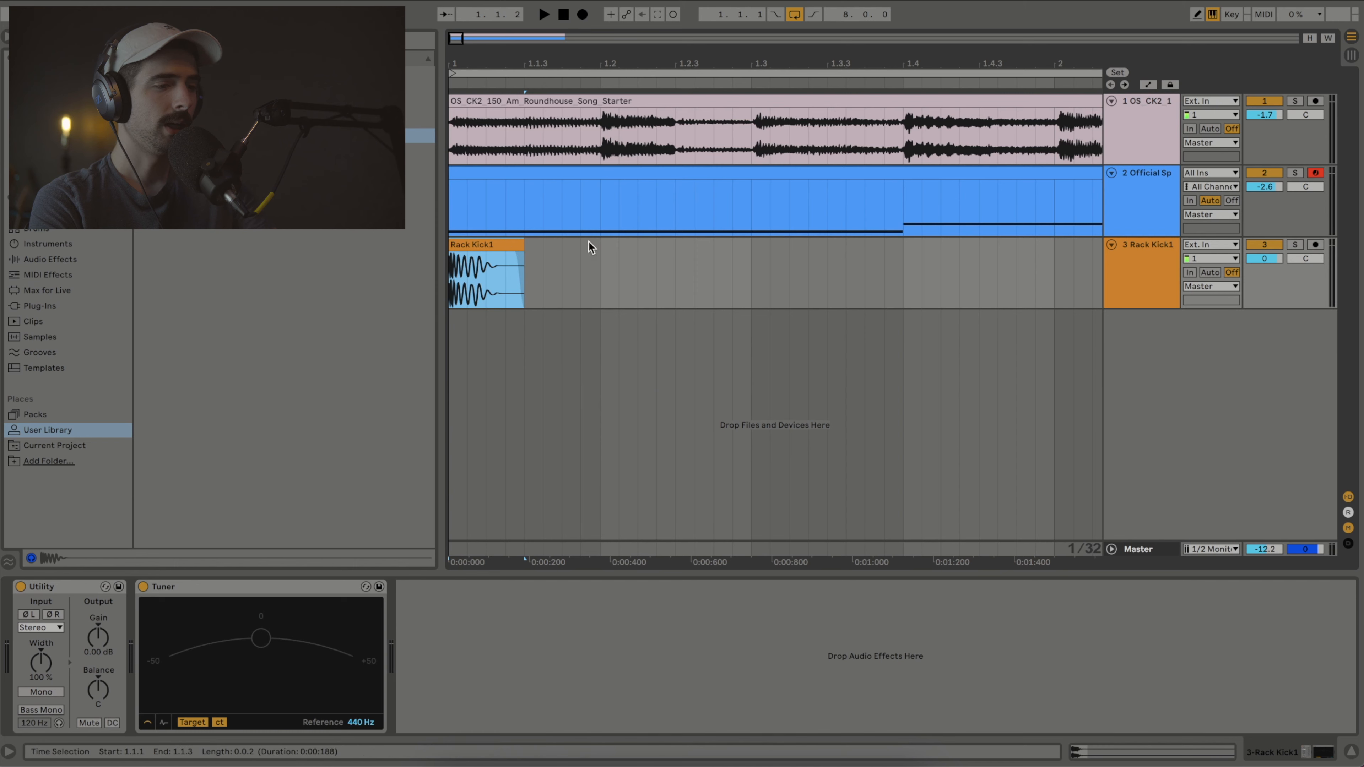
- Copy the trimmed kick to the 808 note starts at 1.4.1 and 2.3.3
left_click(895, 275)
key("ctrl+v")
scroll(895, 281, "right", 3)
scroll(784, 273, "right", 3)
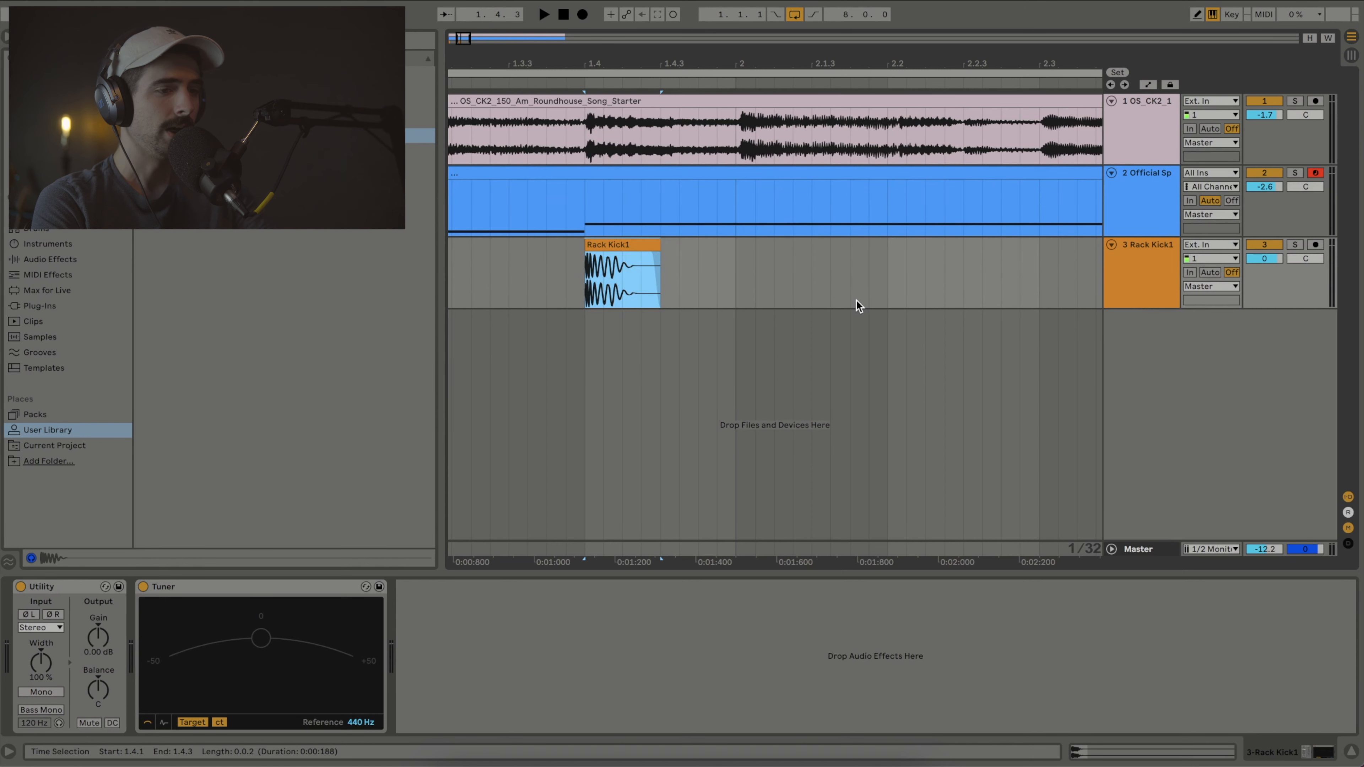
scroll(858, 305, "right", 1)
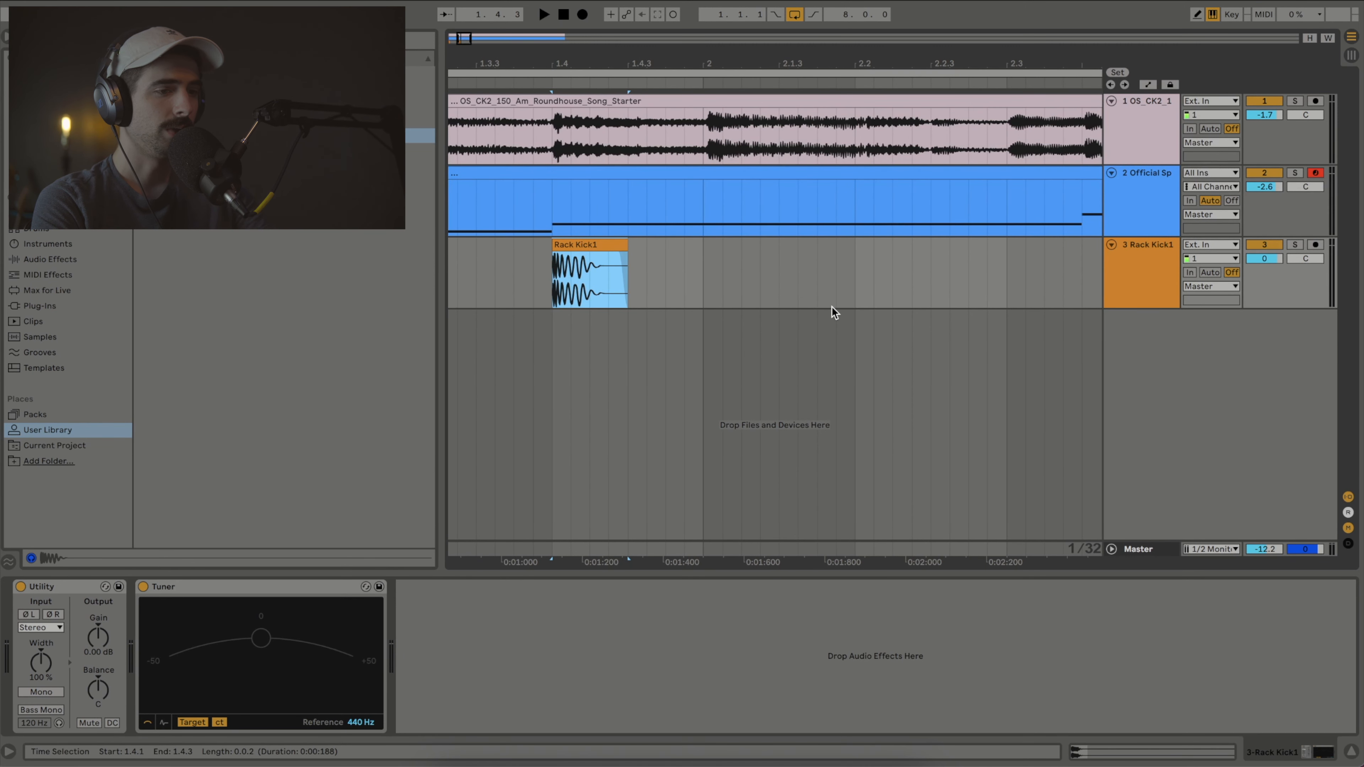
scroll(898, 275, "right", 2)
left_click(983, 268)
key("ctrl+v")
- Copy the kick onto each following 808 note start from 3.1.1 through 5.2.3
scroll(973, 270, "right", 3)
scroll(973, 270, "right", 1)
left_click(940, 280)
key("ctrl+v")
scroll(990, 258, "right", 3)
scroll(988, 259, "right", 1)
left_click(972, 264)
scroll(974, 268, "right", 5)
key("ctrl+v")
- Add an extra kick at 5.2.1 and copy kicks onto the 808 note starts from 5.4.1 to 8.3.3, leaving out 6.2.1
left_click(943, 277)
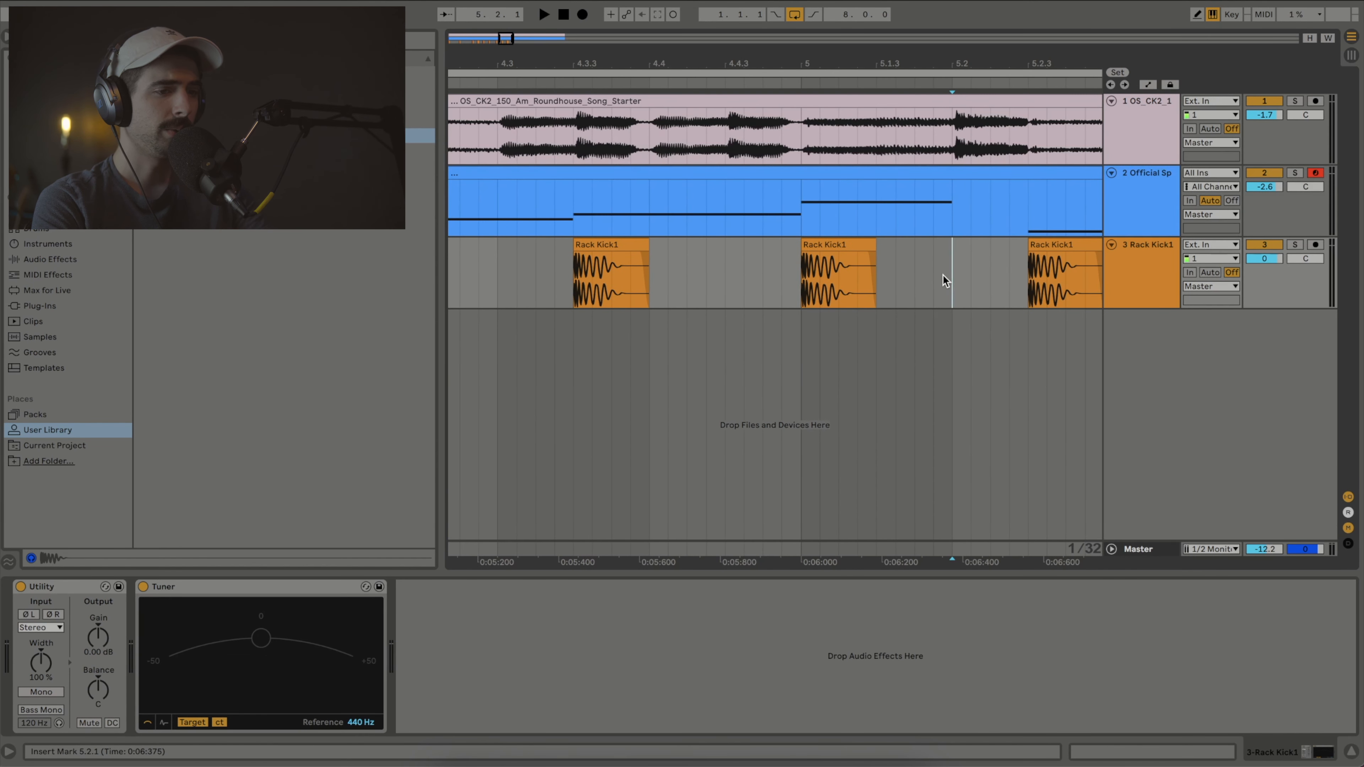
key("ctrl+v")
scroll(946, 275, "right", 5)
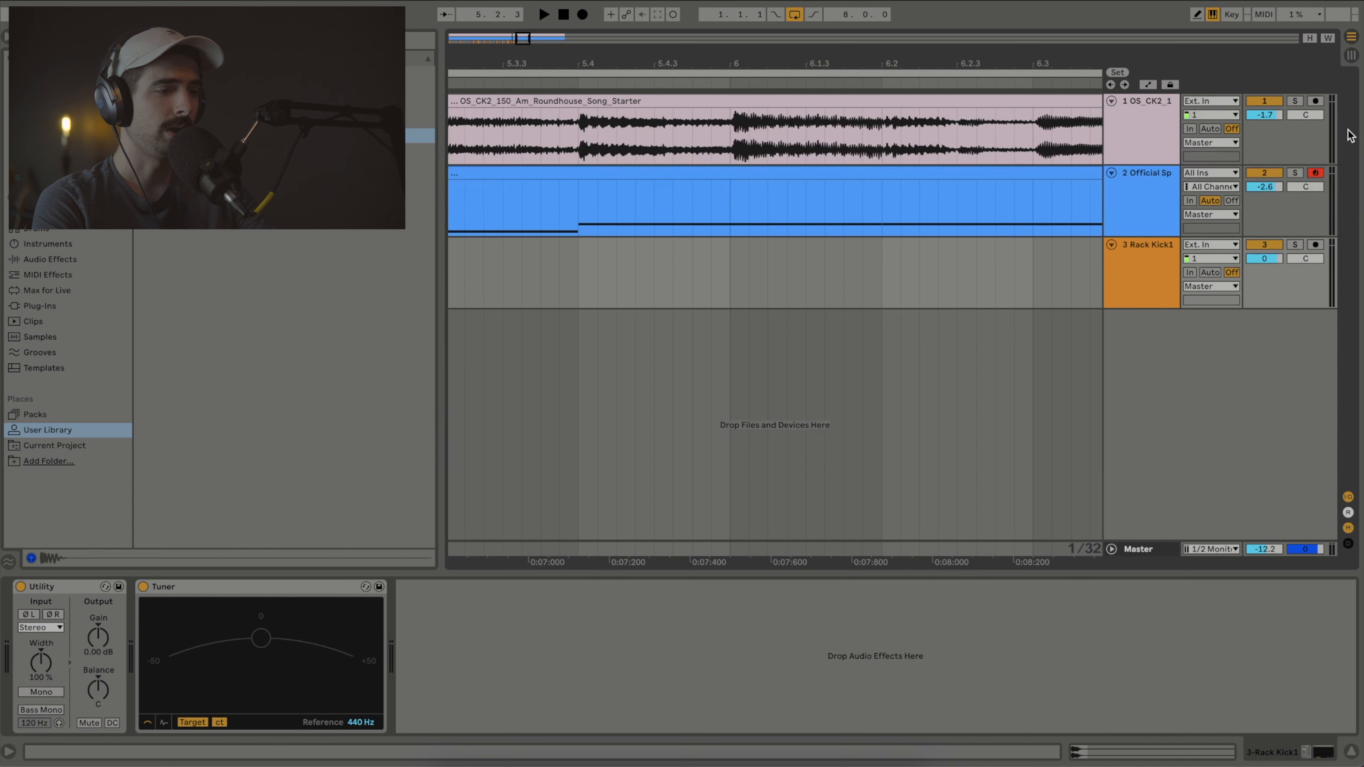
left_click(566, 306)
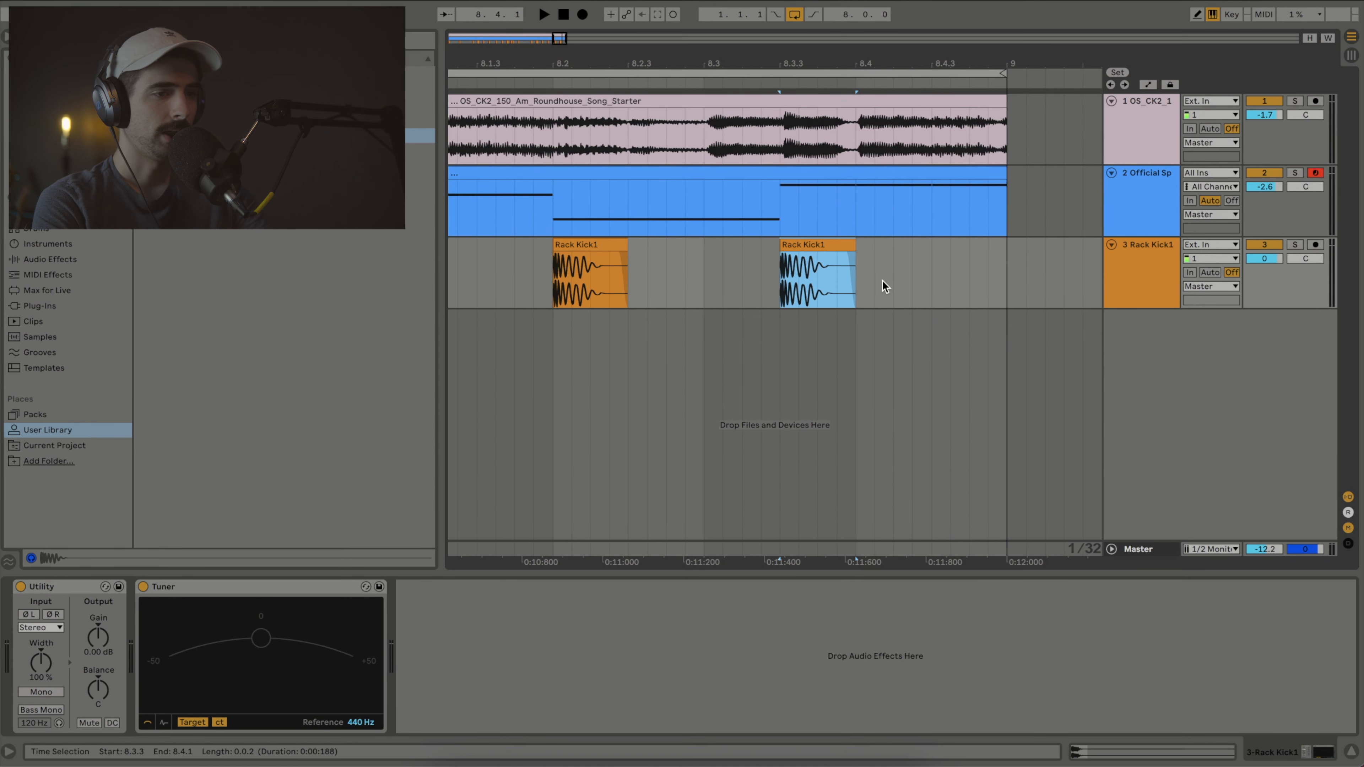
- Add two more kicks at 8.4.1 and 8.4.3 to match the closing triple 808 hits
left_click(1111, 173)
left_click(1112, 173)
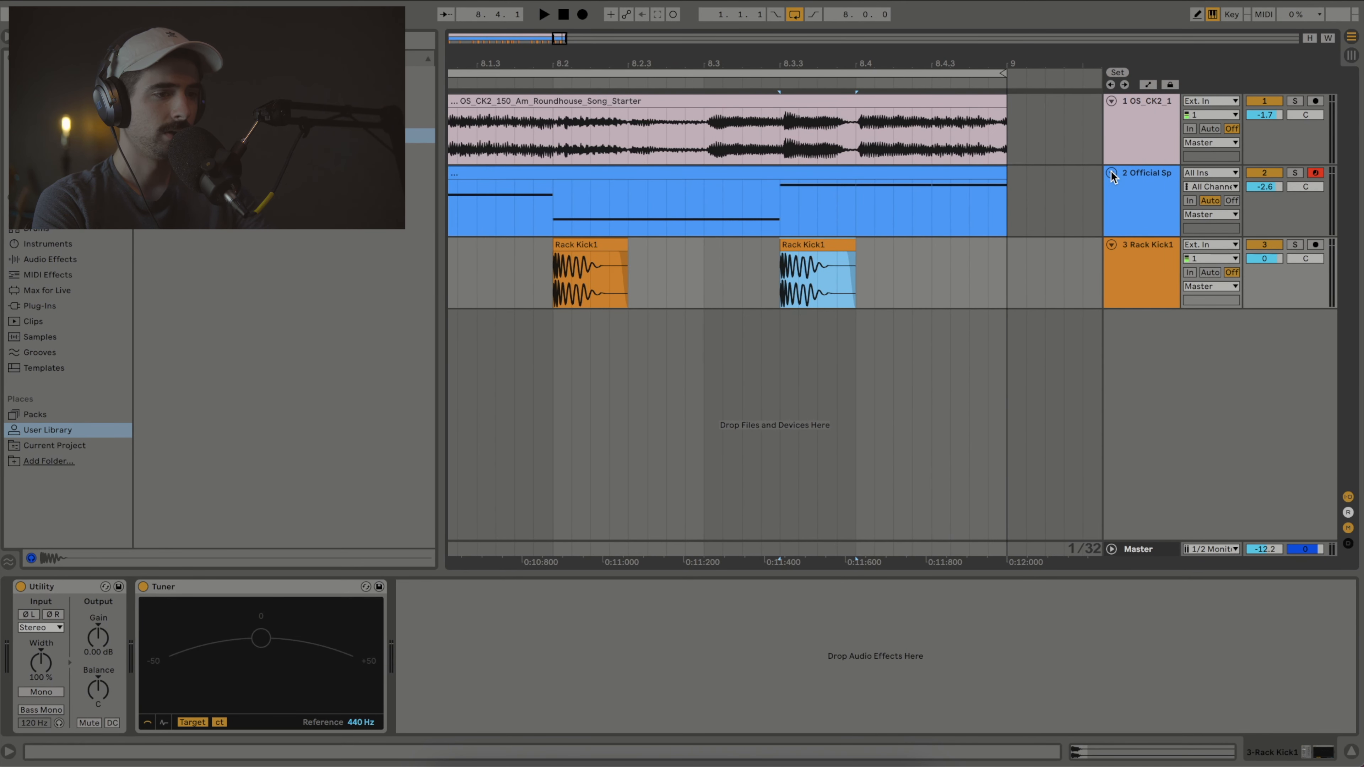
scroll(919, 210, "up", 5)
scroll(919, 211, "left", 2)
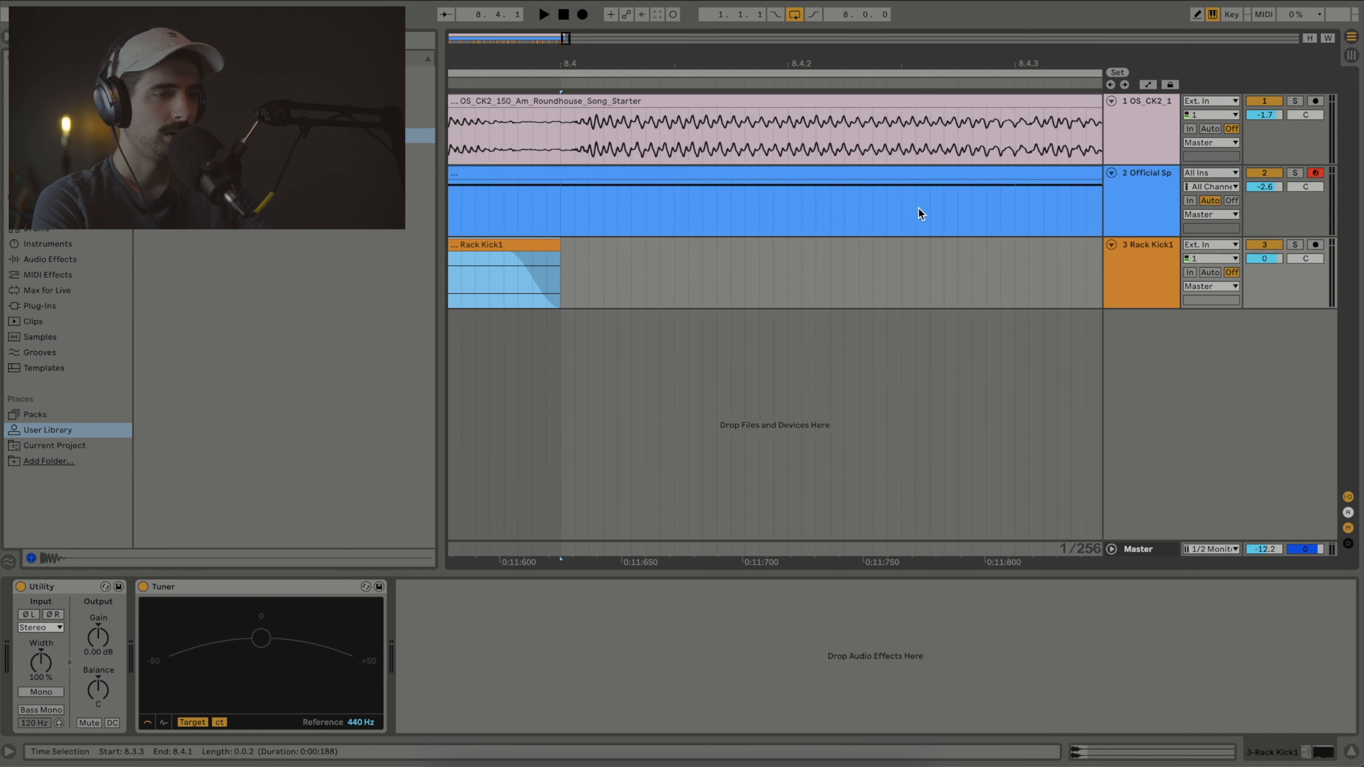
scroll(919, 214, "down", 1)
scroll(667, 260, "down", 3)
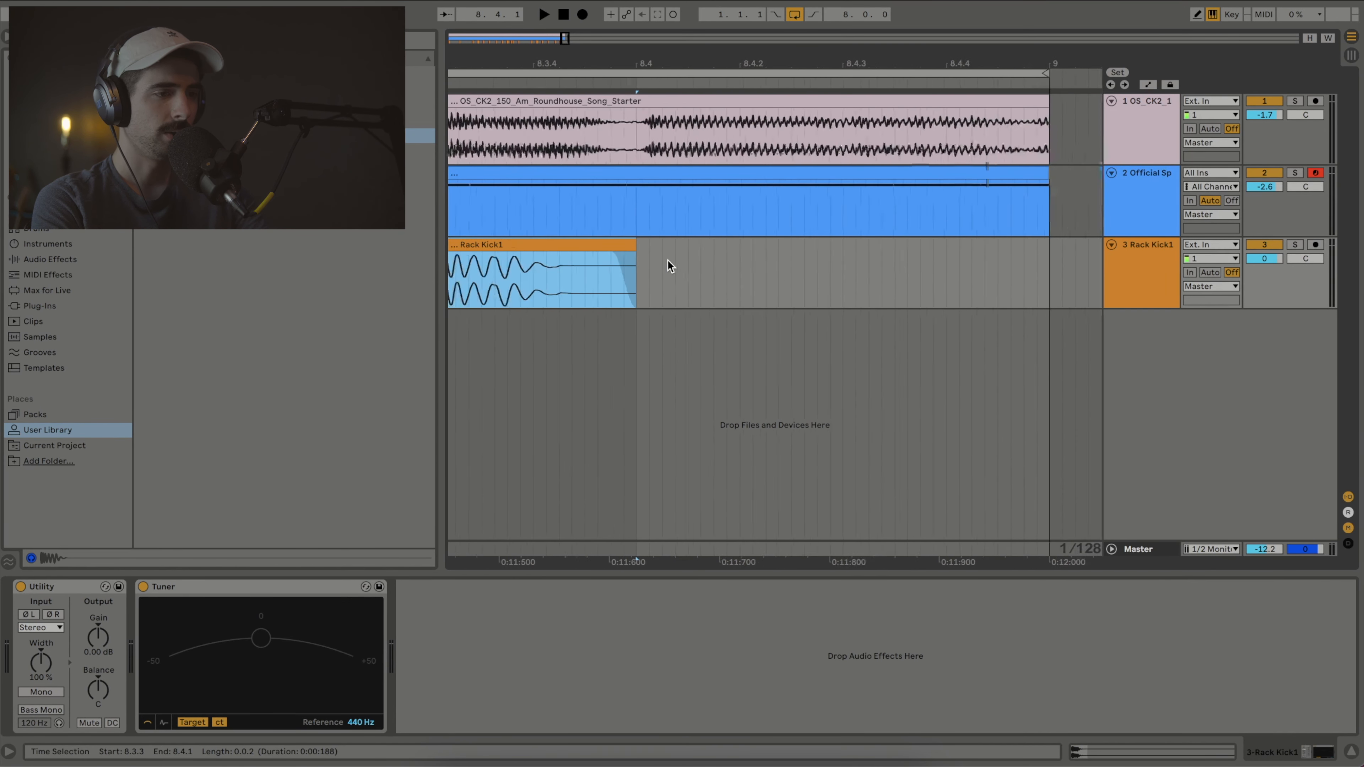
left_click(660, 267)
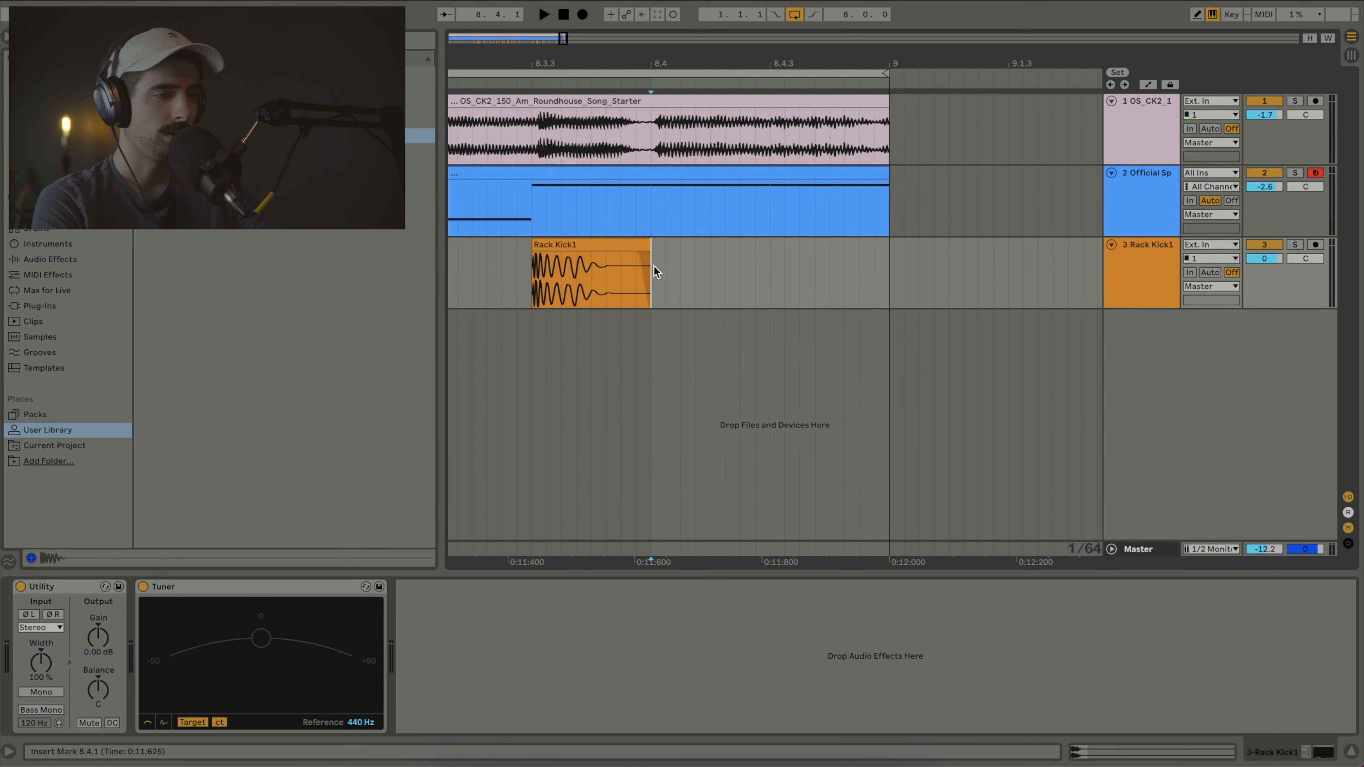
key("ctrl+d")
left_click(775, 261)
key("ctrl+d")
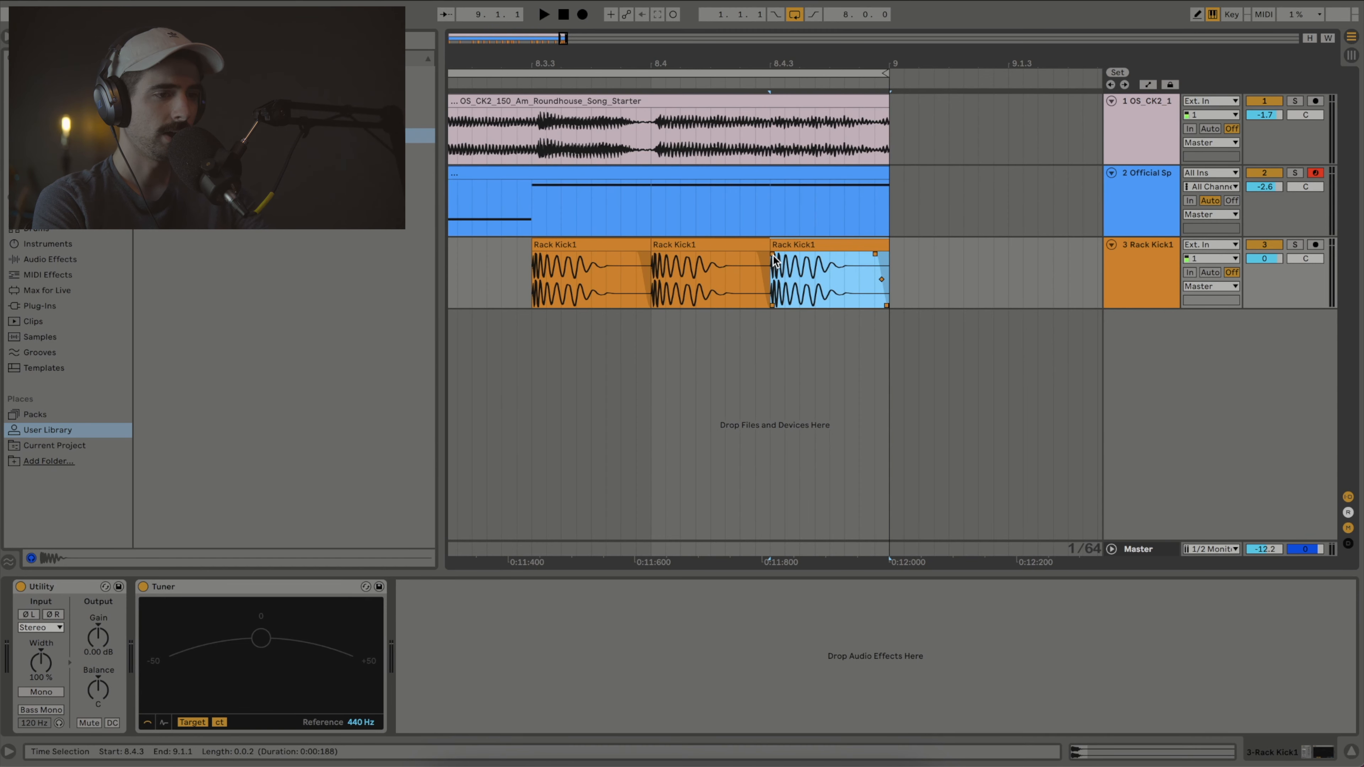
scroll(774, 262, "down", 5)
scroll(813, 252, "up", 5)
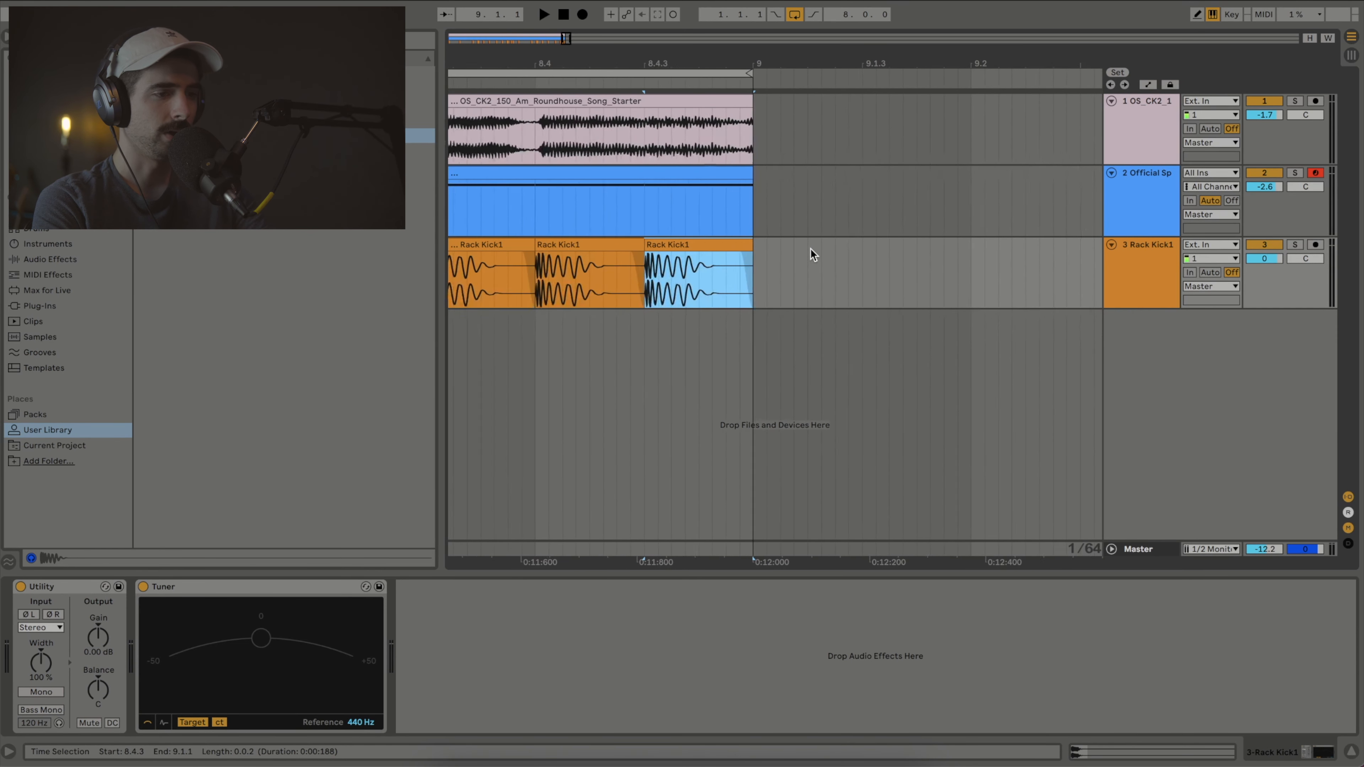
scroll(810, 248, "down", 8)
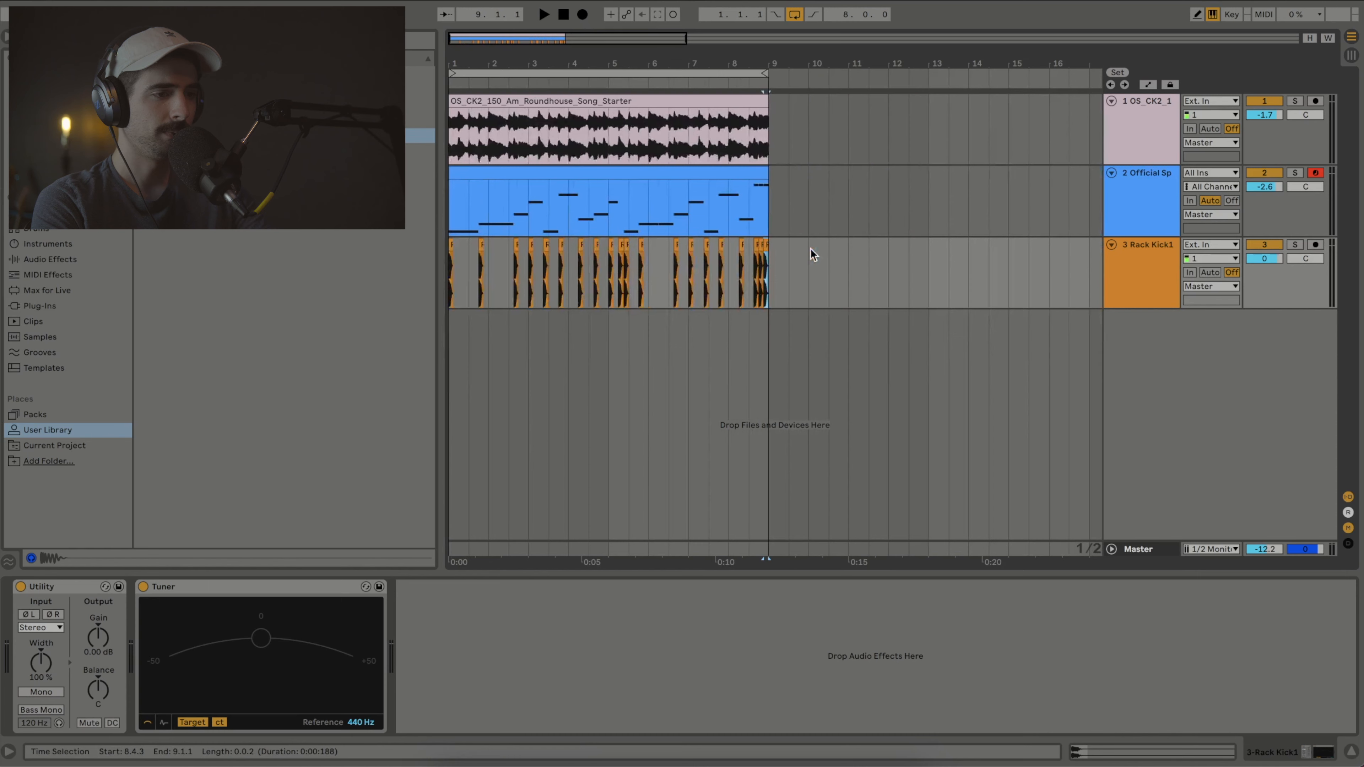
- Play the loop and lower the 808 track's volume to -3.4 dB and the melody track's to -2.8 dB
left_click(618, 173)
key("space")
key("Tab")
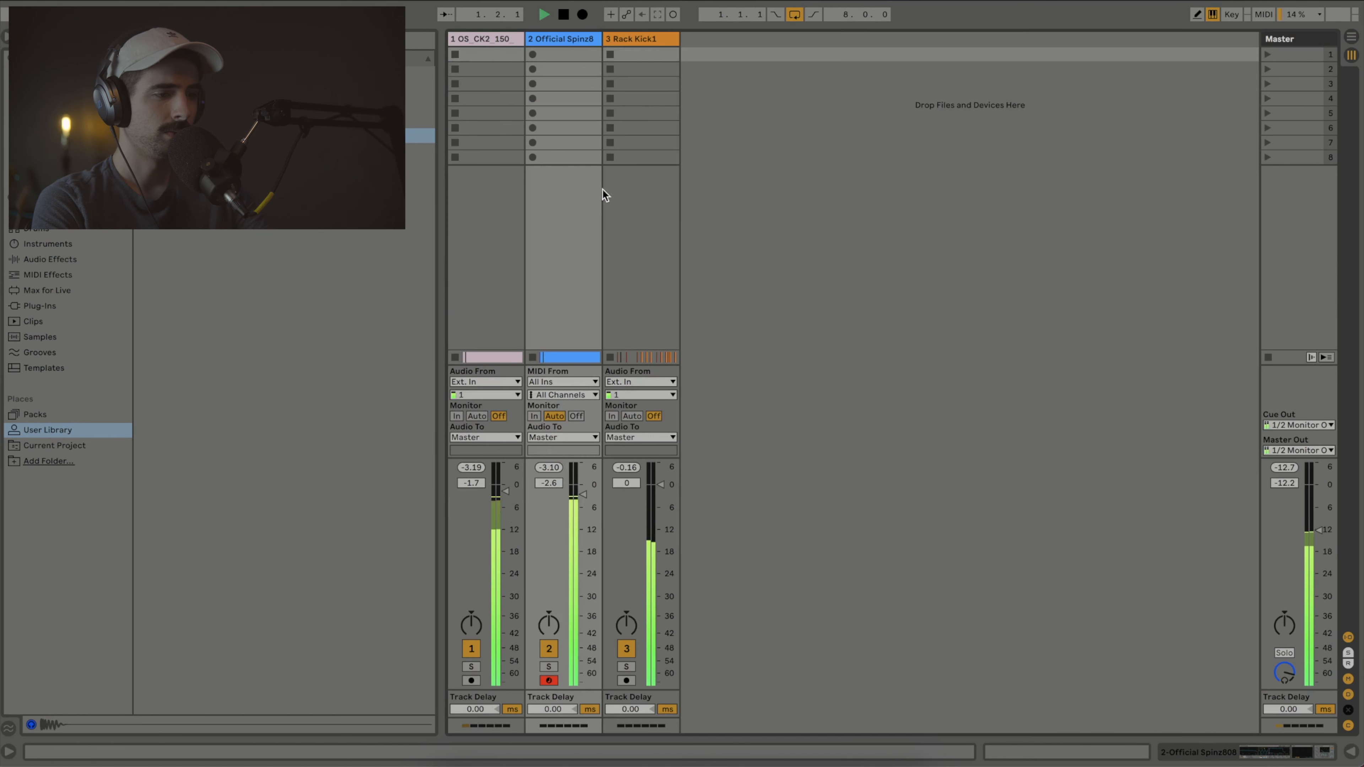
left_click_drag(583, 494, 506, 497)
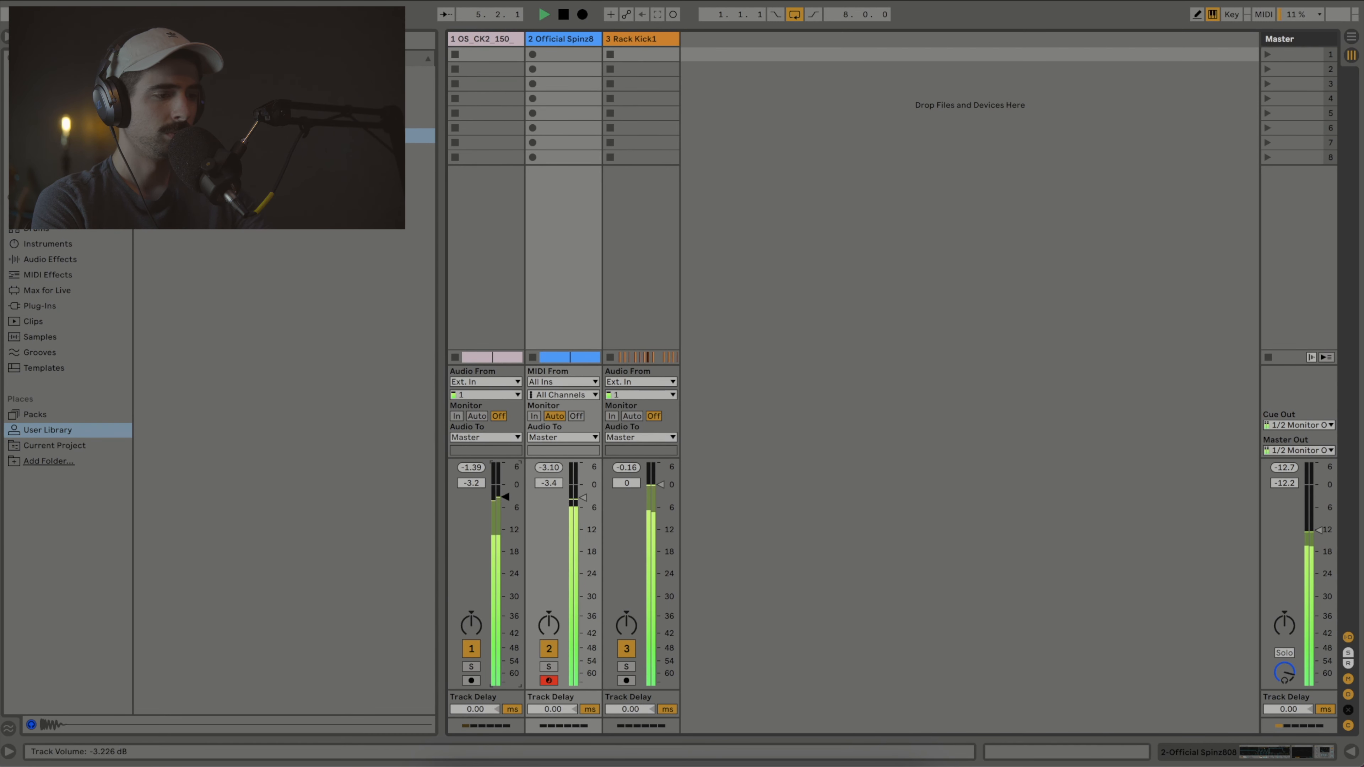
left_click_drag(506, 497, 507, 493)
key("Tab")
- Add the missing kick on the second D3 hit at 6.2.1
scroll(663, 215, "up", 5)
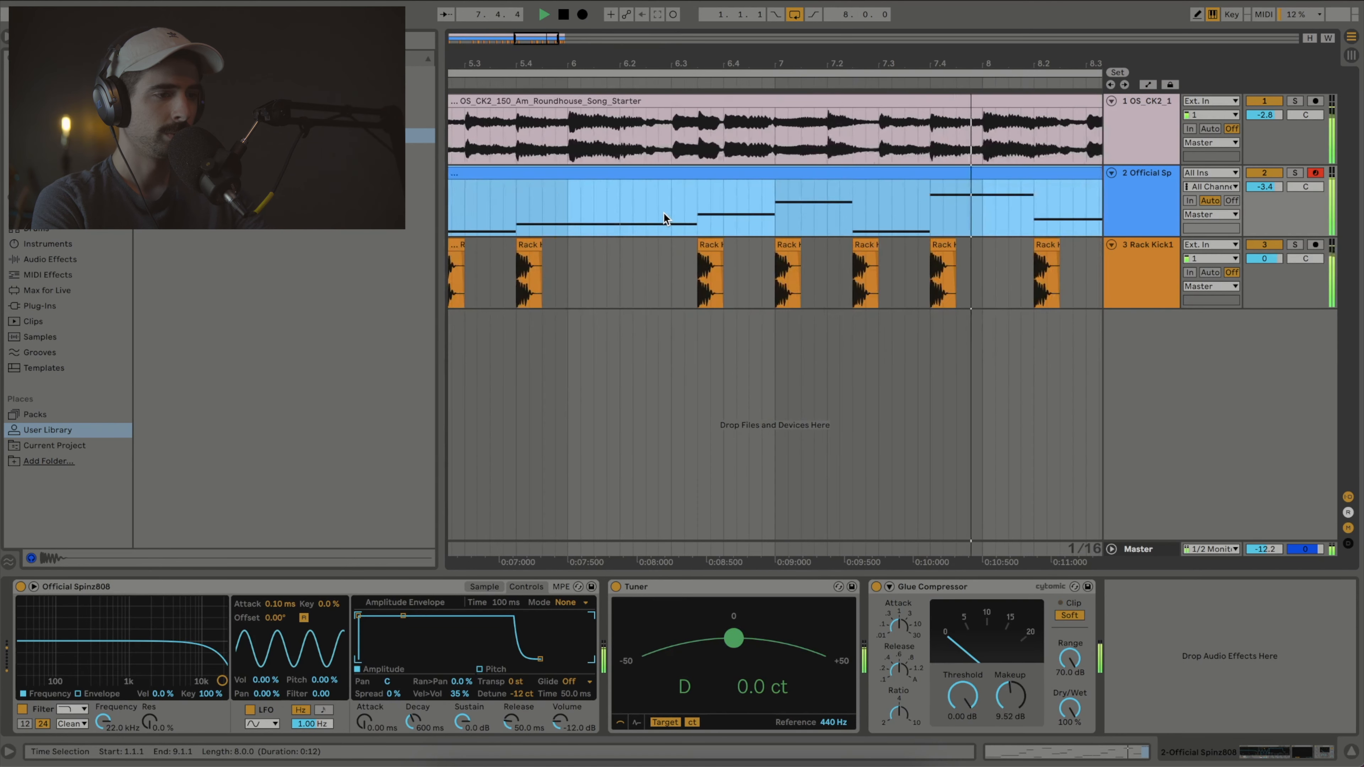
left_click(620, 258)
key("ctrl+v")
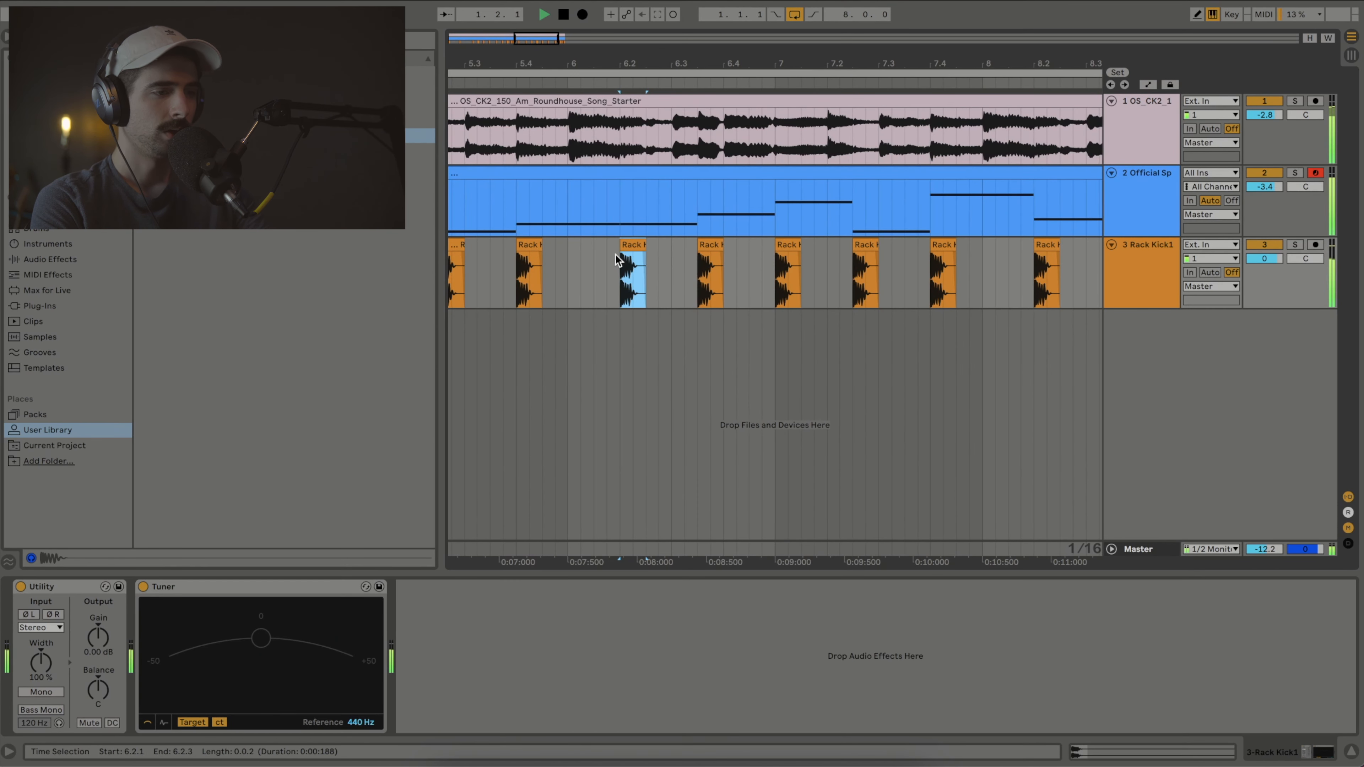
scroll(618, 264, "down", 6)
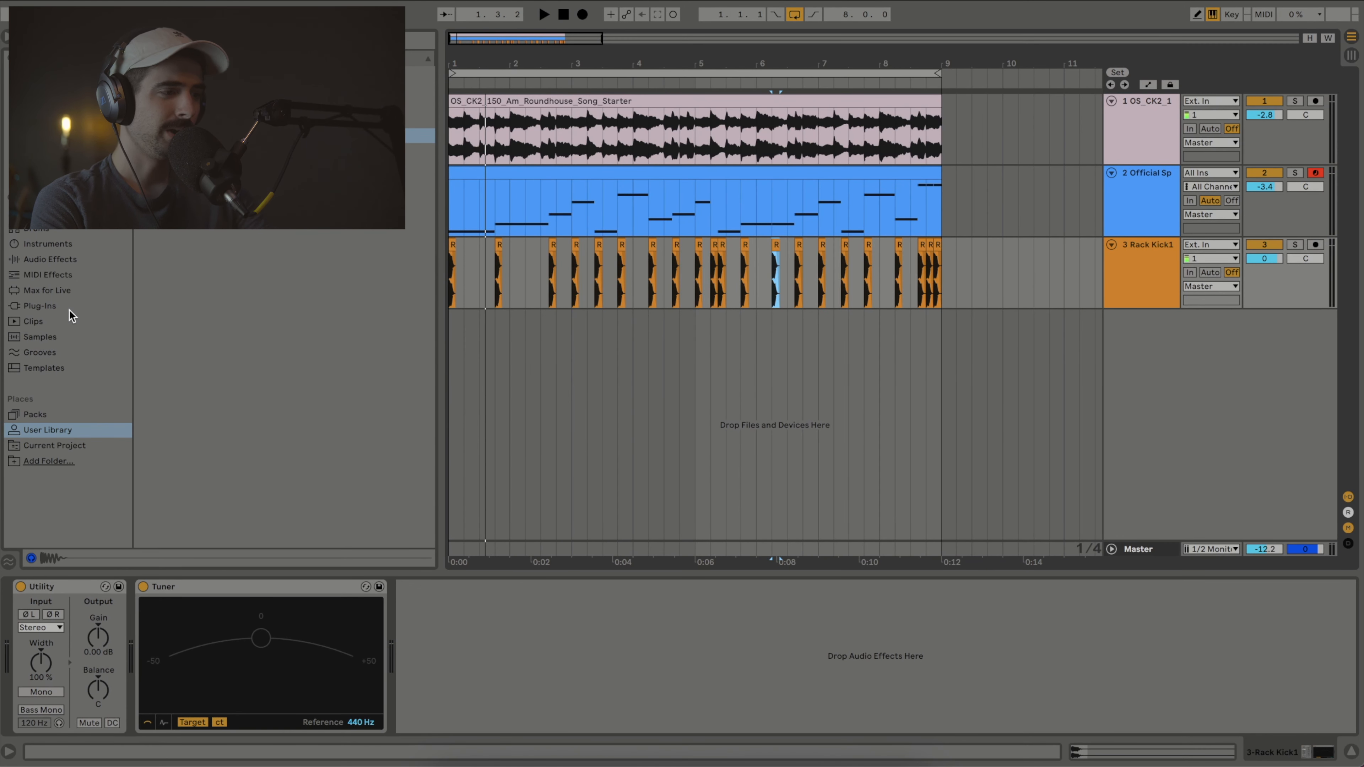
- Place rio - molly clap.wav from the Rio Leyva 20k Drum Kit's claps folder on a new track at 1.3.1
left_click(68, 307)
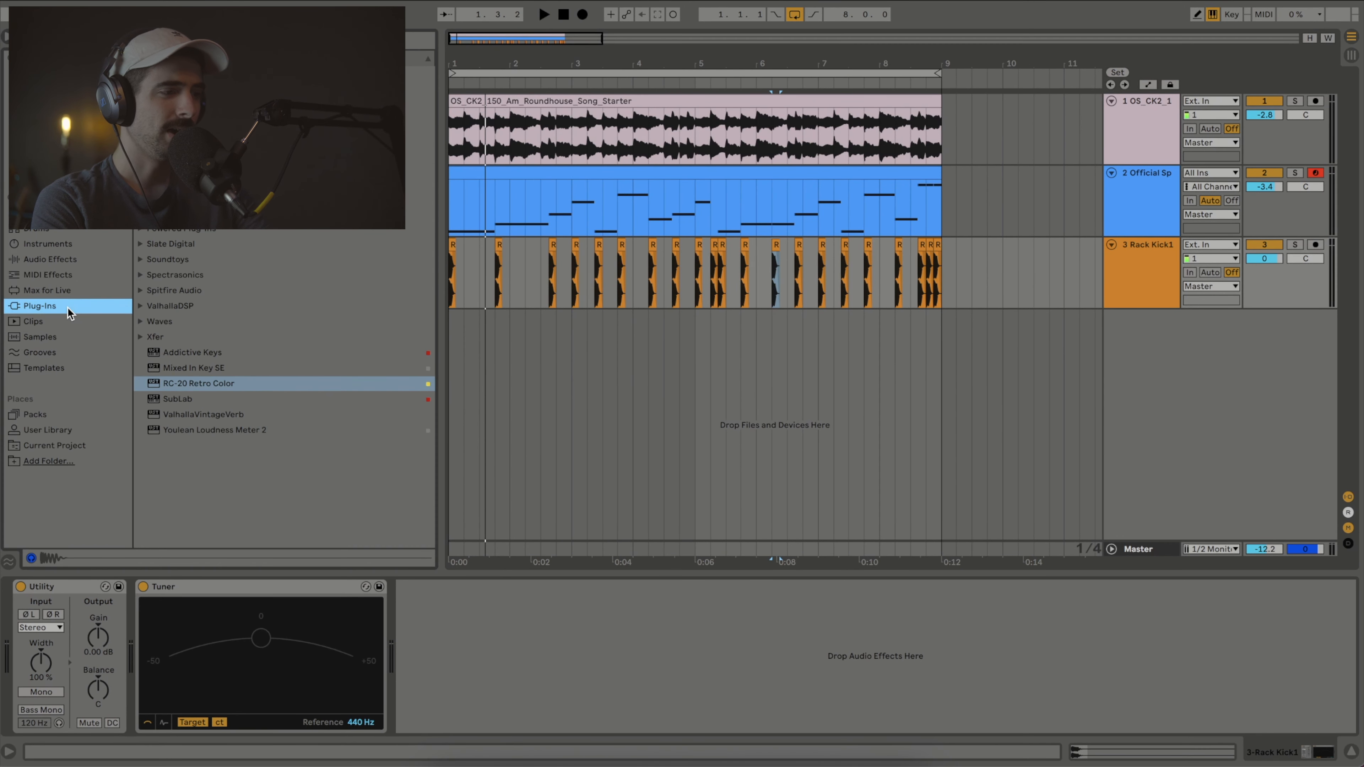
left_click(45, 431)
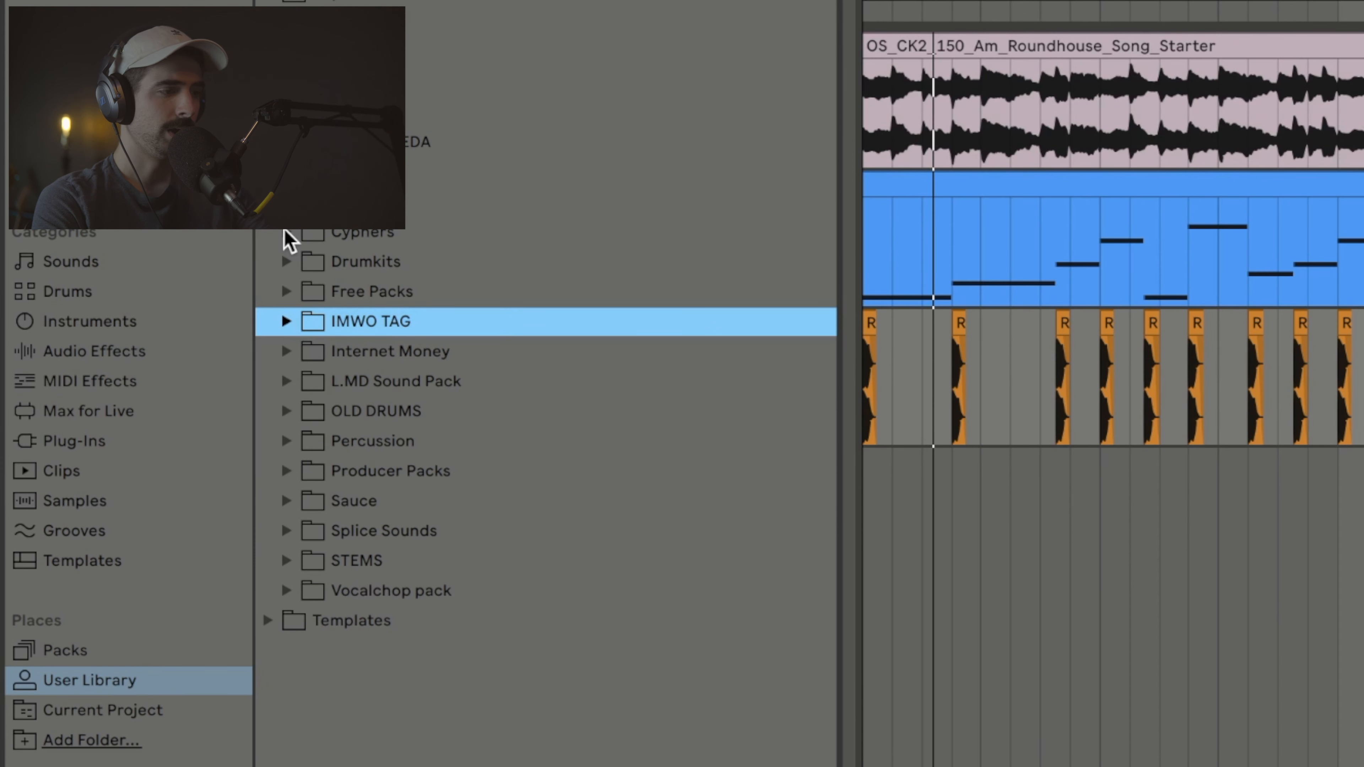
left_click(285, 357)
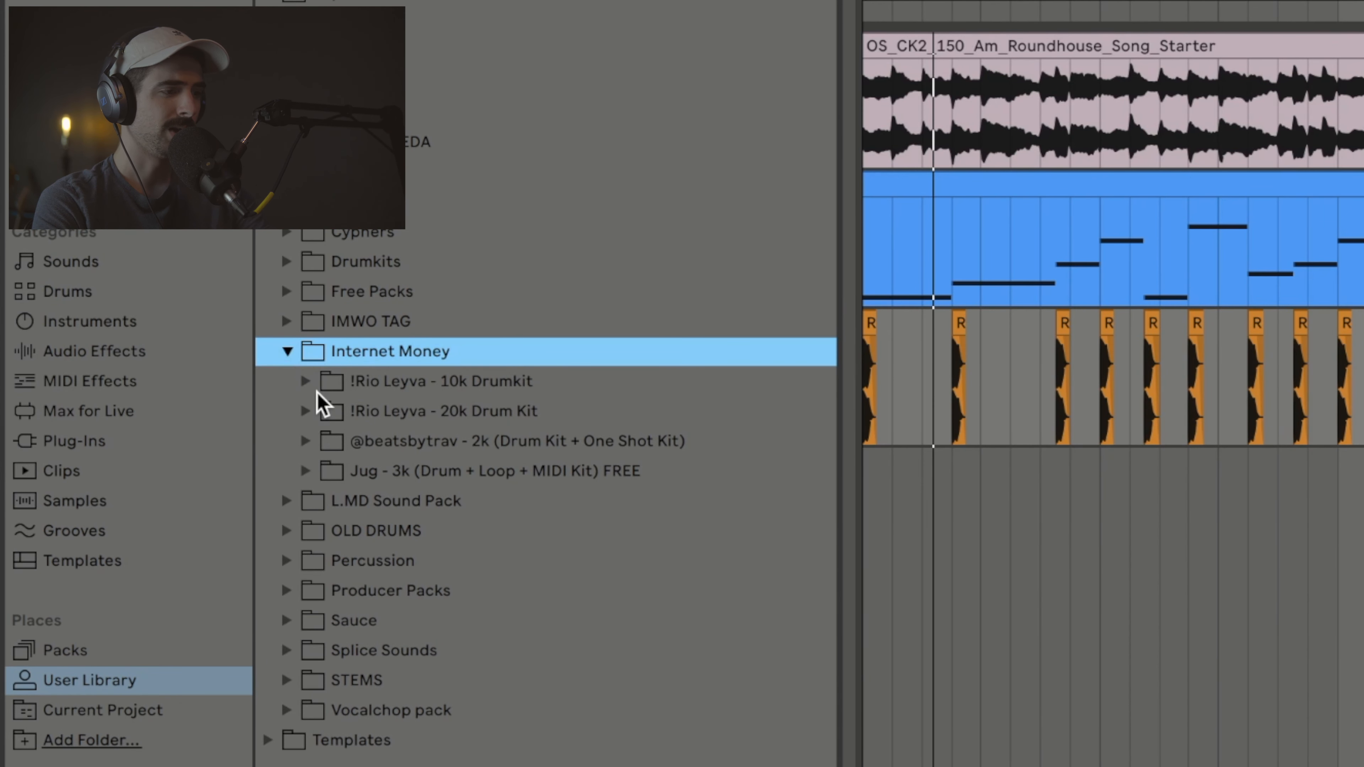
left_click(307, 412)
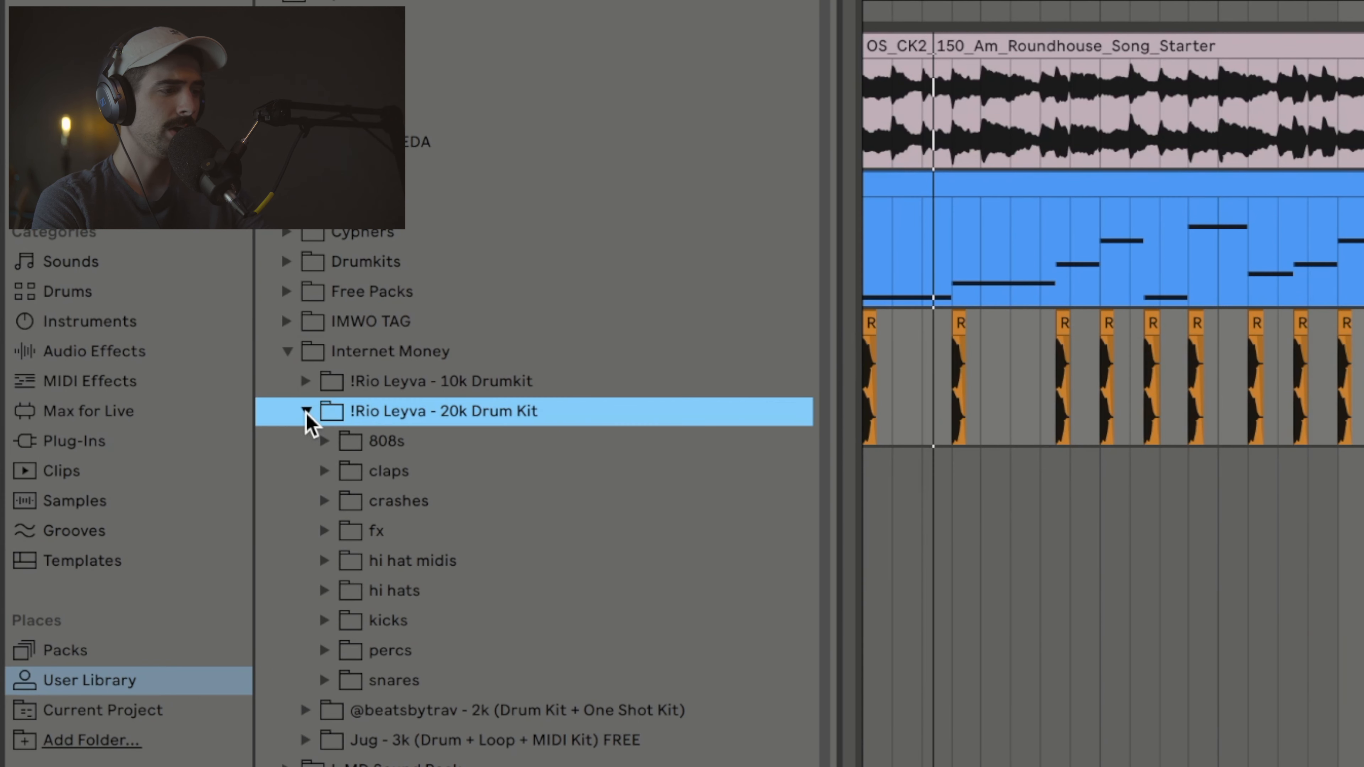
scroll(333, 530, "down", 3)
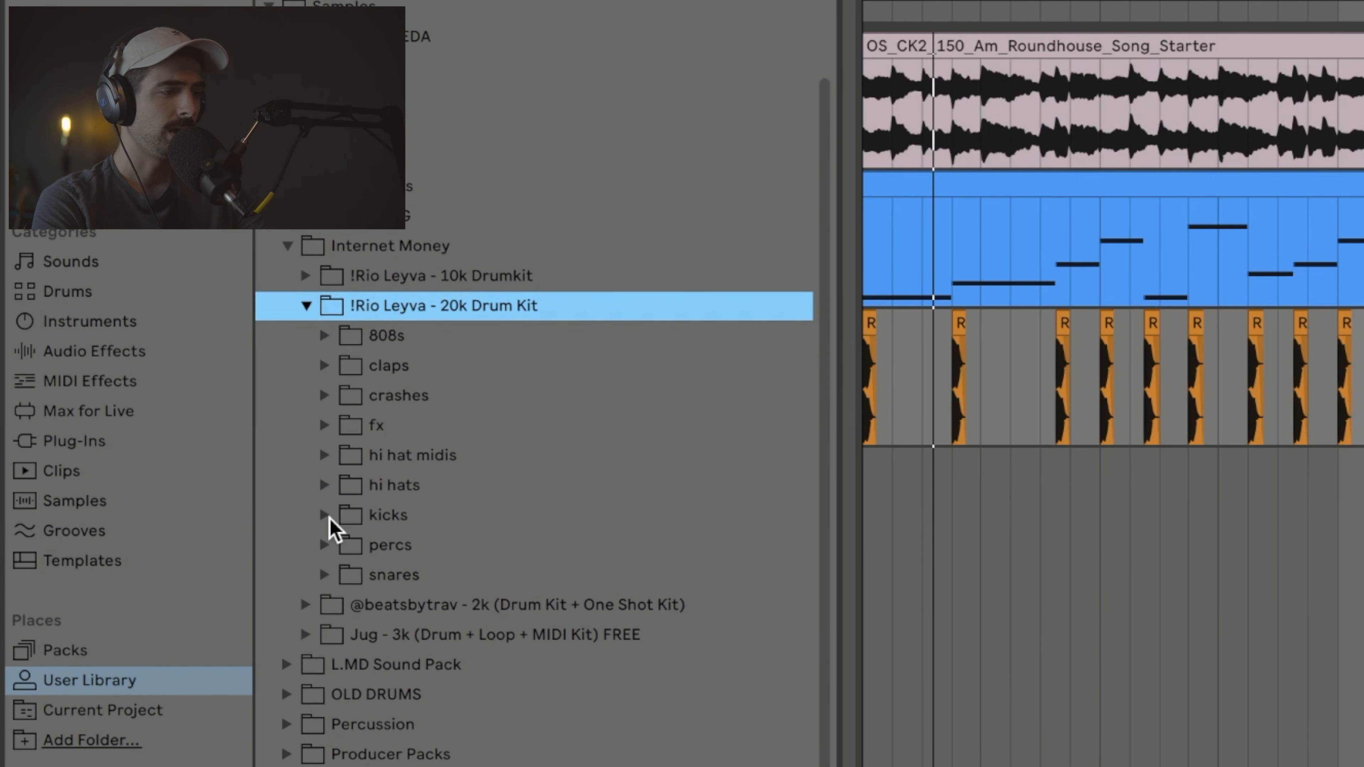
left_click(325, 366)
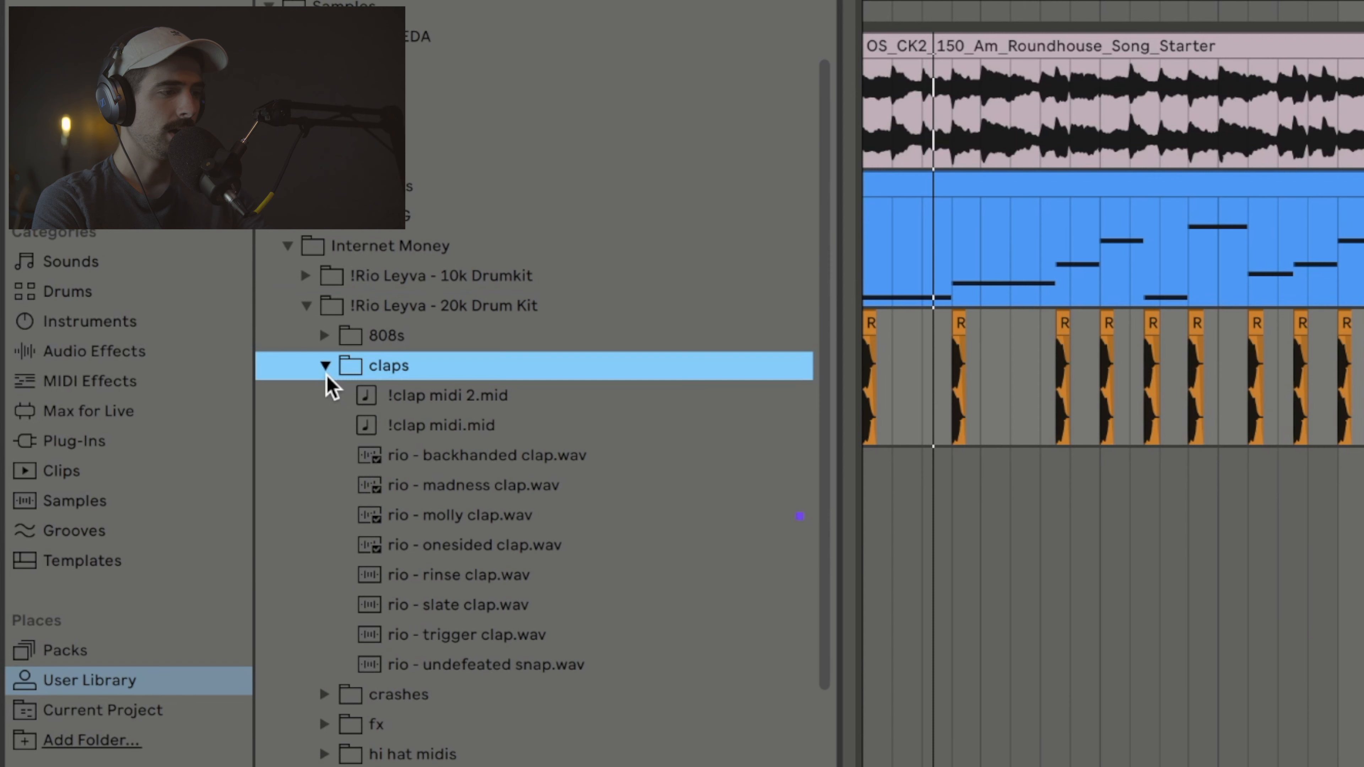
scroll(411, 473, "down", 5)
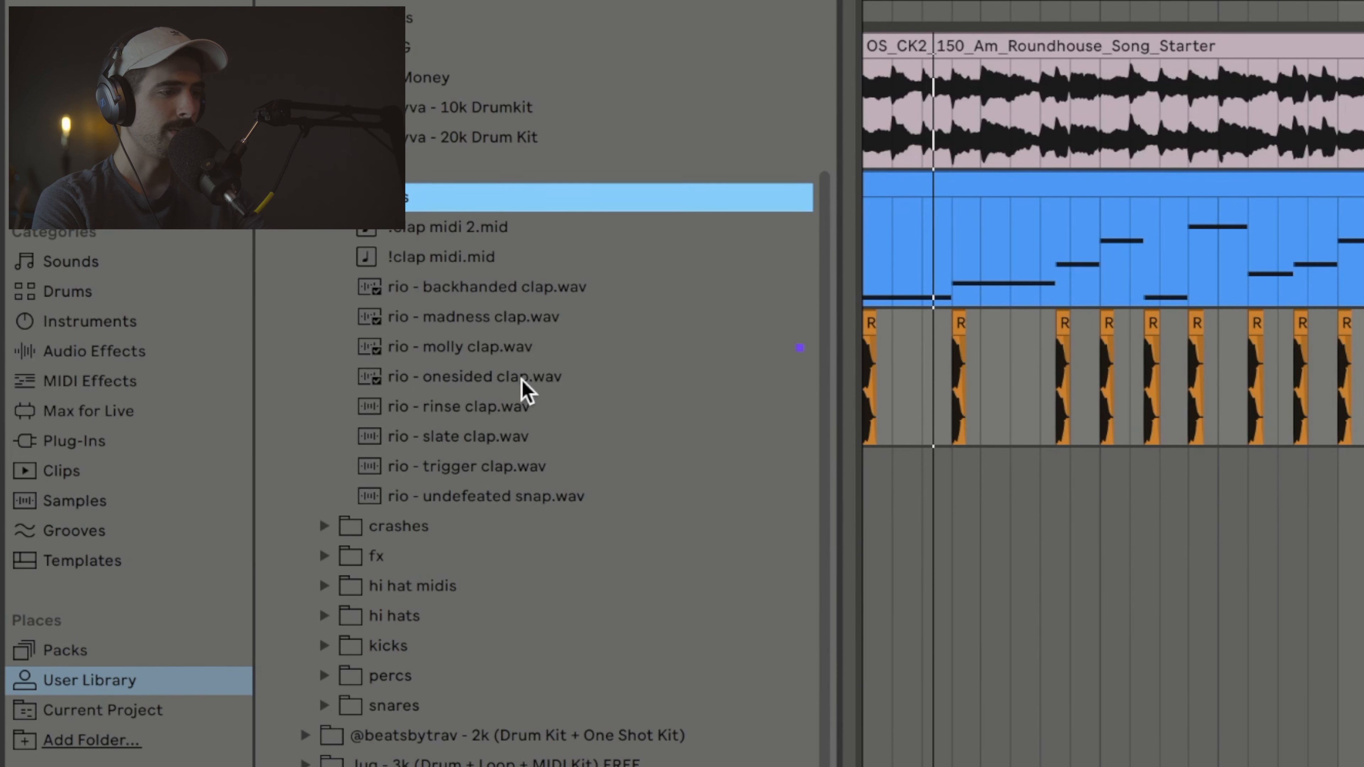
left_click(534, 356)
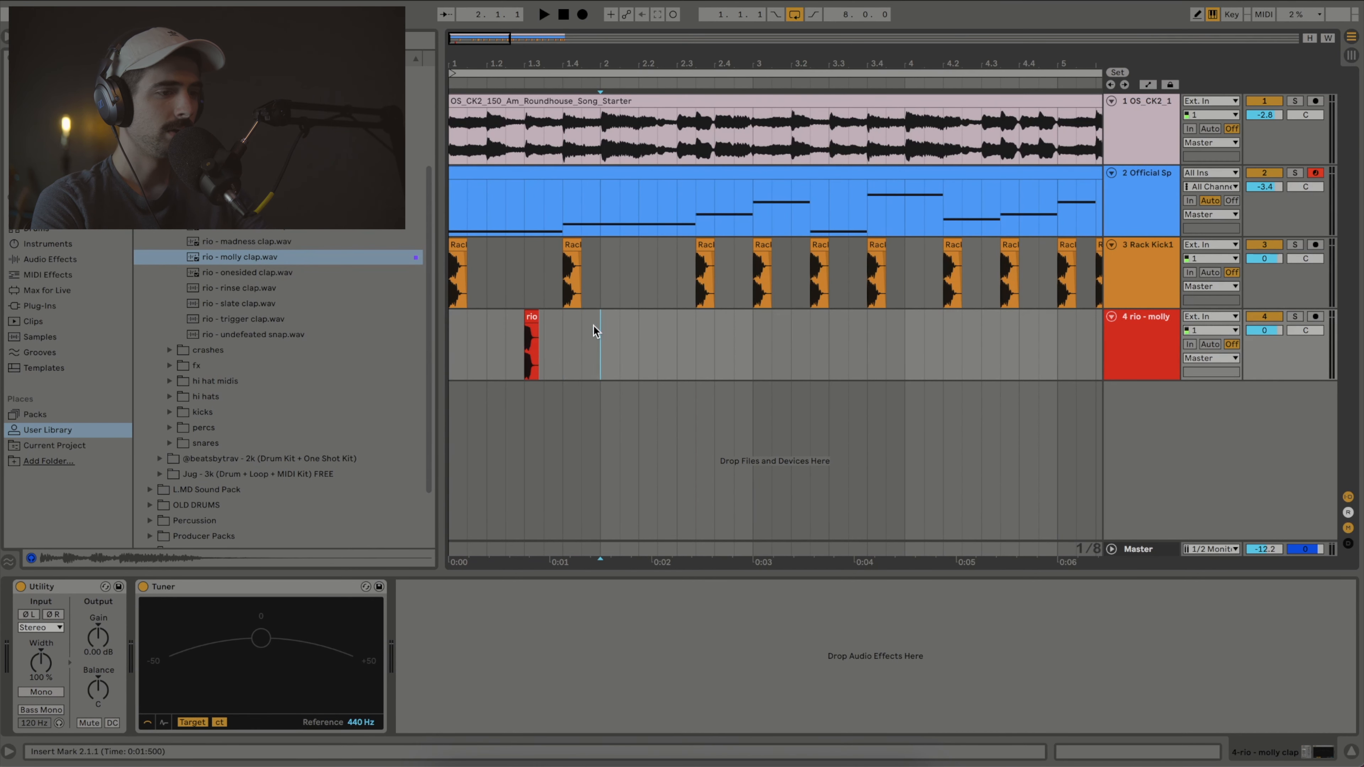
- Duplicate the one-bar clap section through bar 8 so a clap falls on beat 3 of every bar
key("ctrl+d")
key("ctrl+d")
key("ctrl+d")
key("ctrl+d")
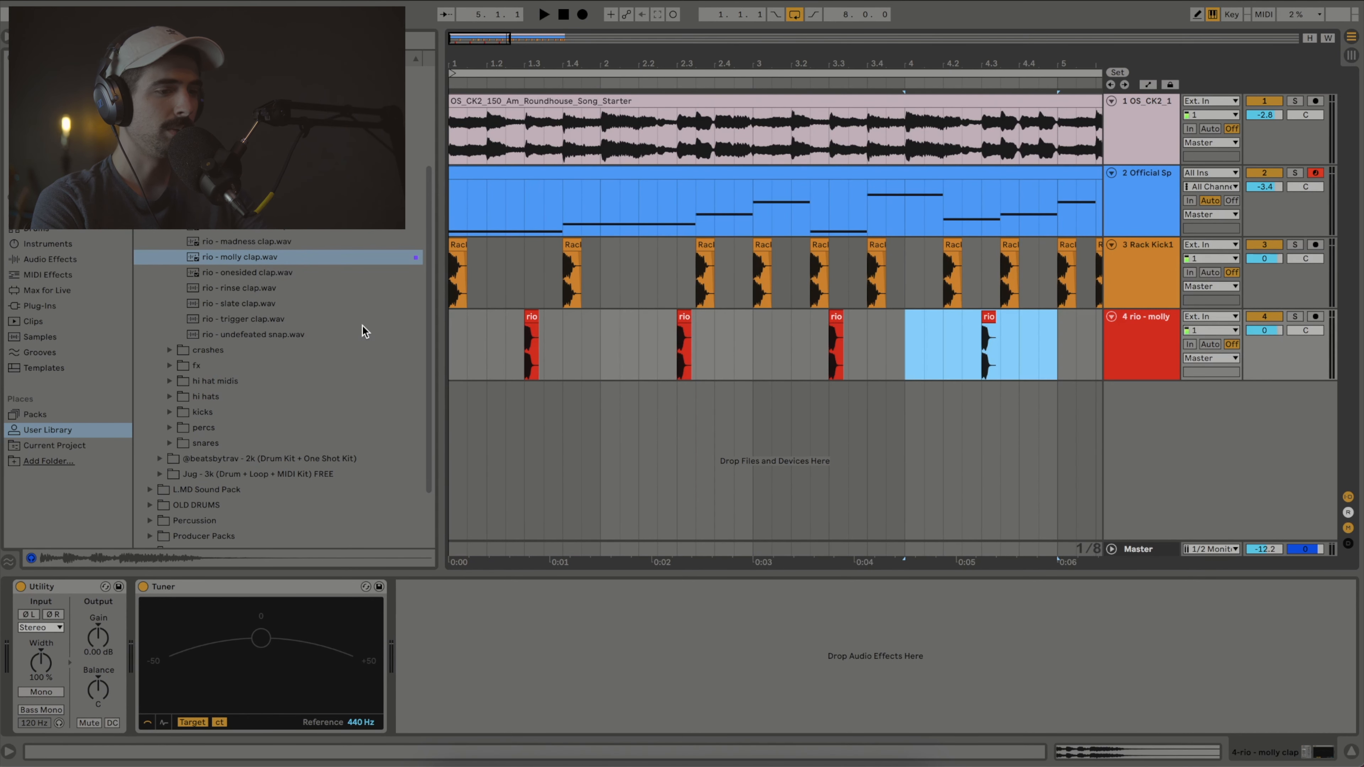
key("ctrl+d")
key("ctrl+d")
key("ctrl+d")
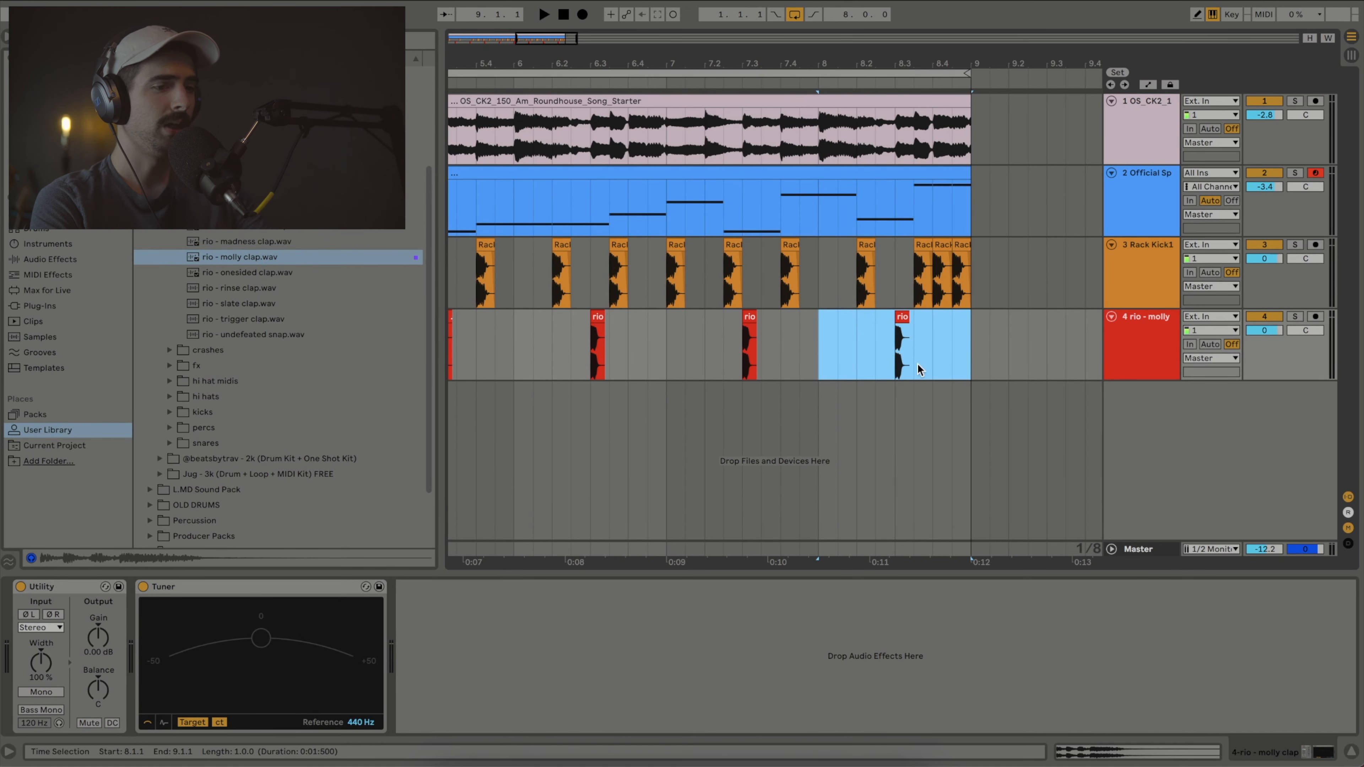
scroll(850, 283, "down", 5)
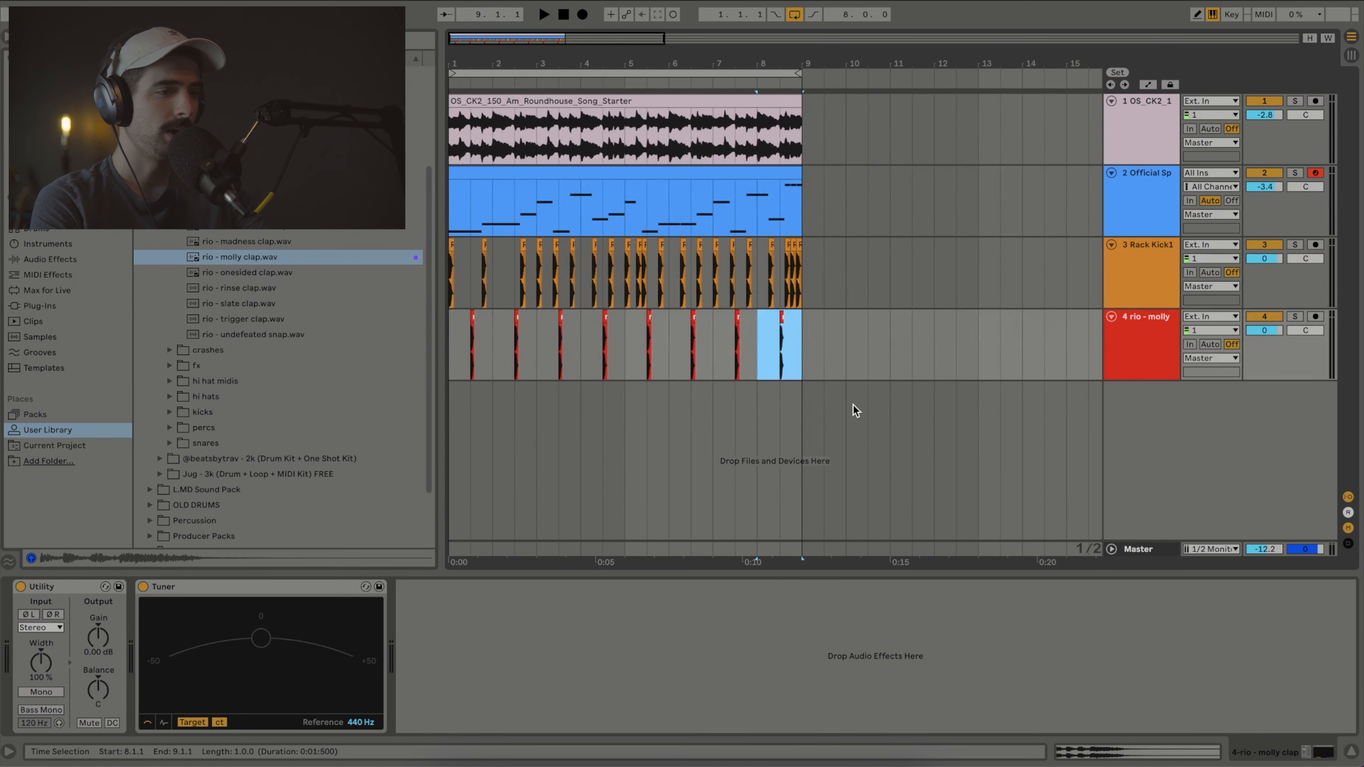
- Play the loop and set the clap track's volume to -2.6 dB
key("space")
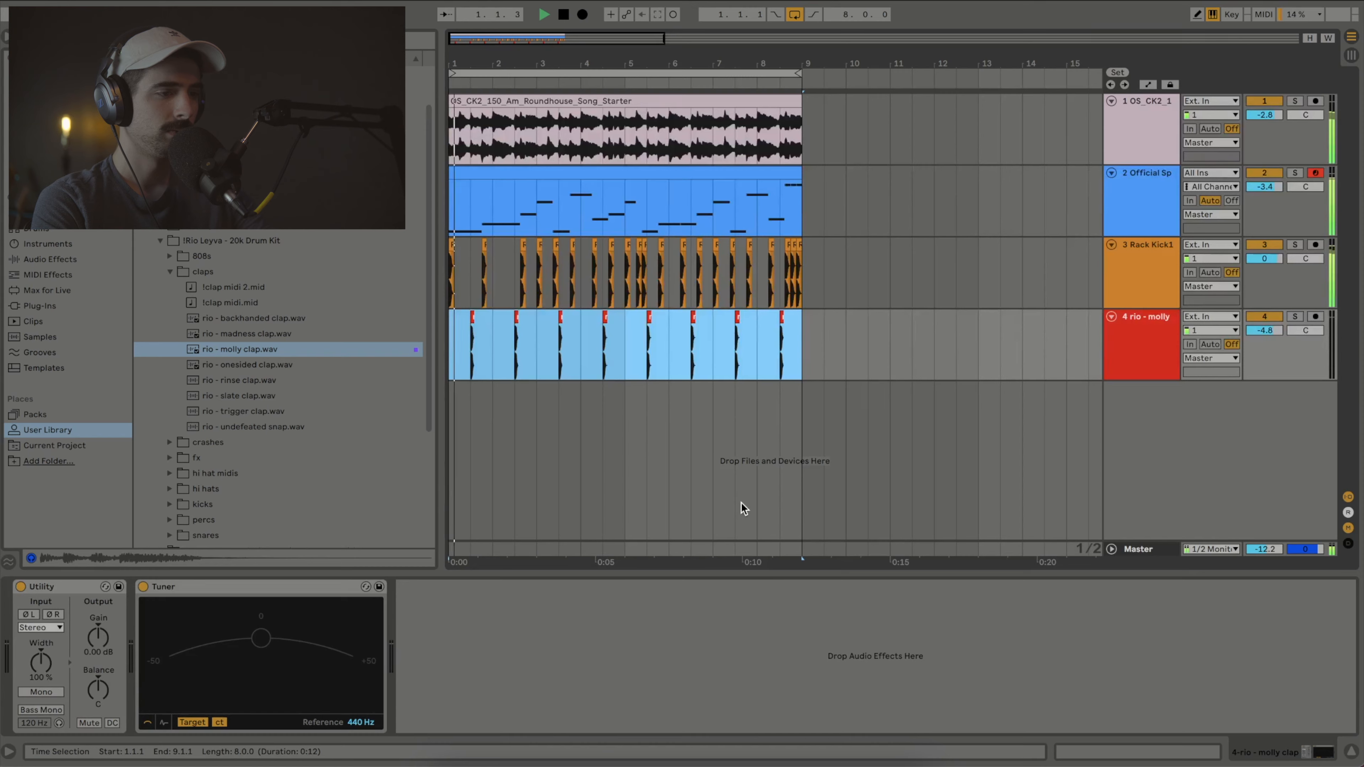
key("Tab")
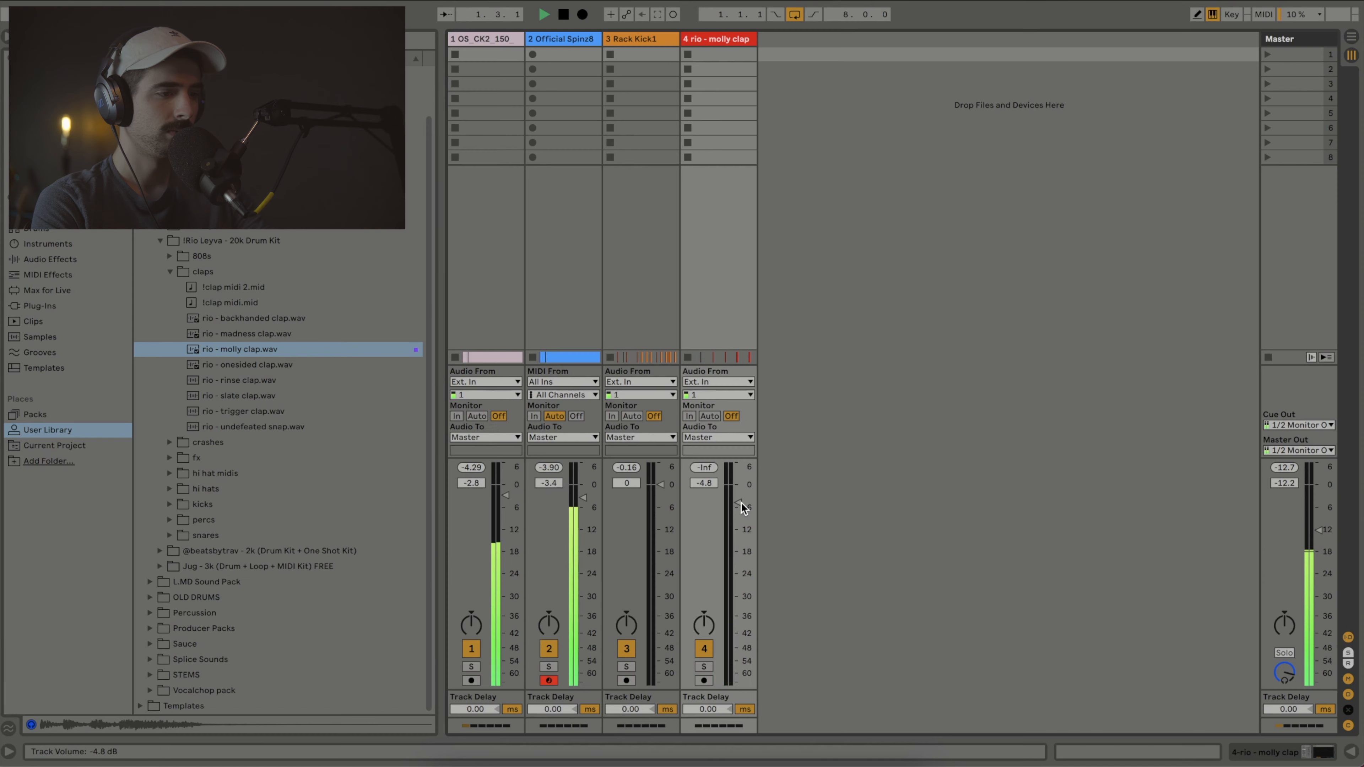
left_click_drag(741, 508, 743, 503)
key("Tab")
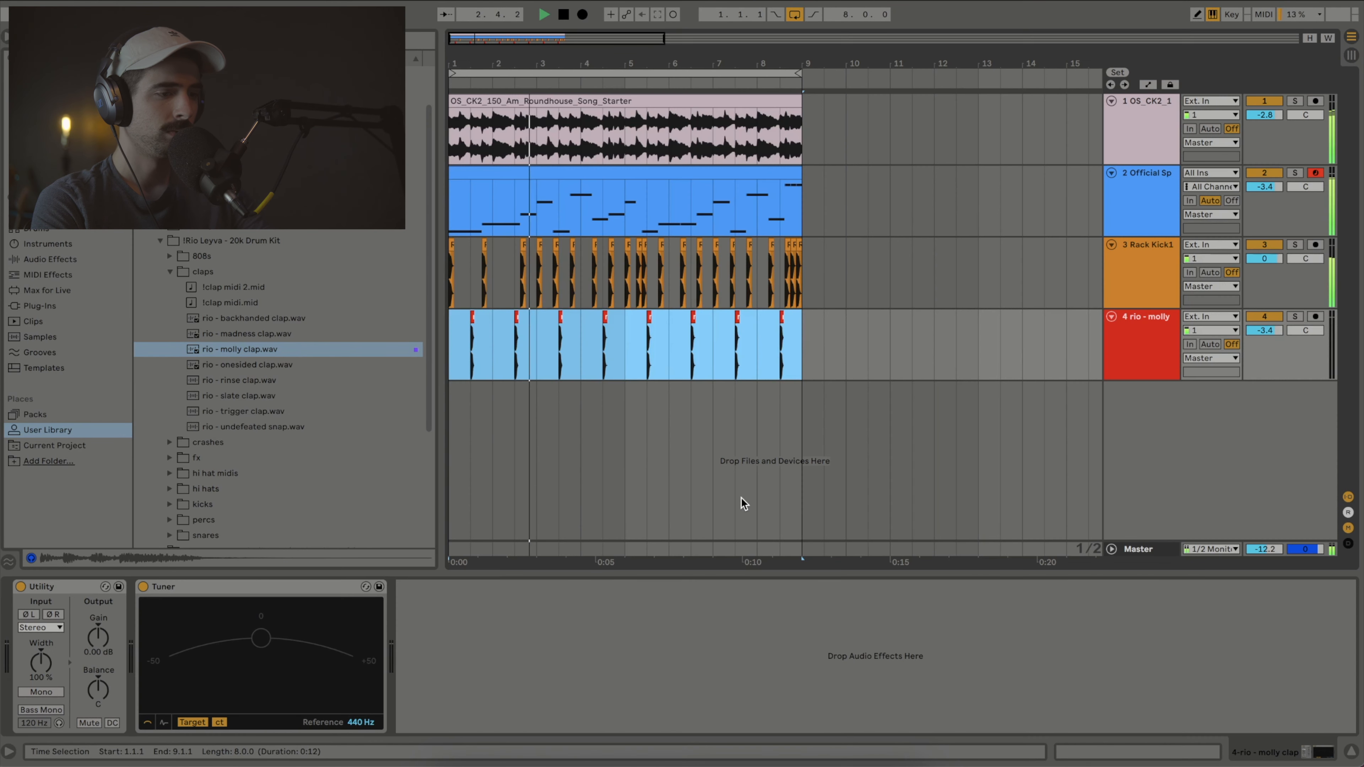
key("Tab")
left_click_drag(741, 498, 741, 494)
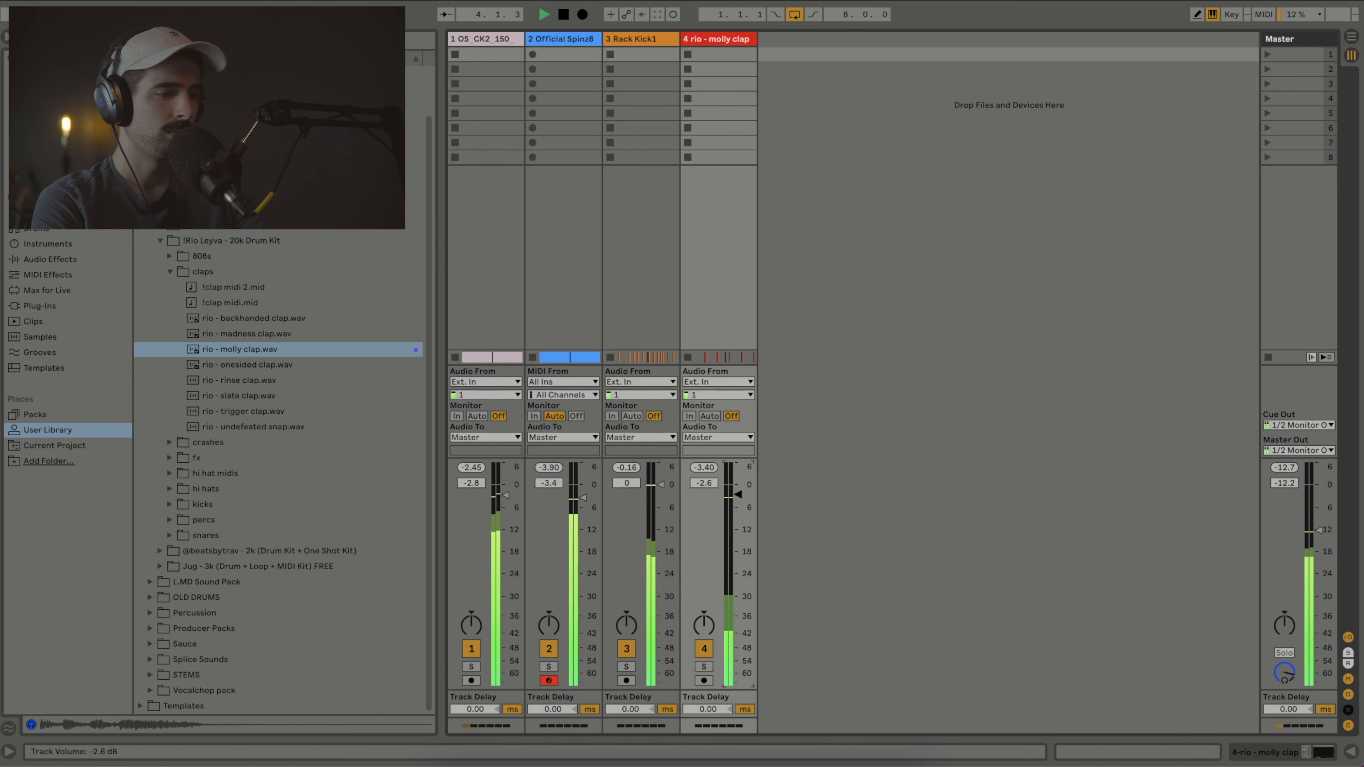
key("Tab")
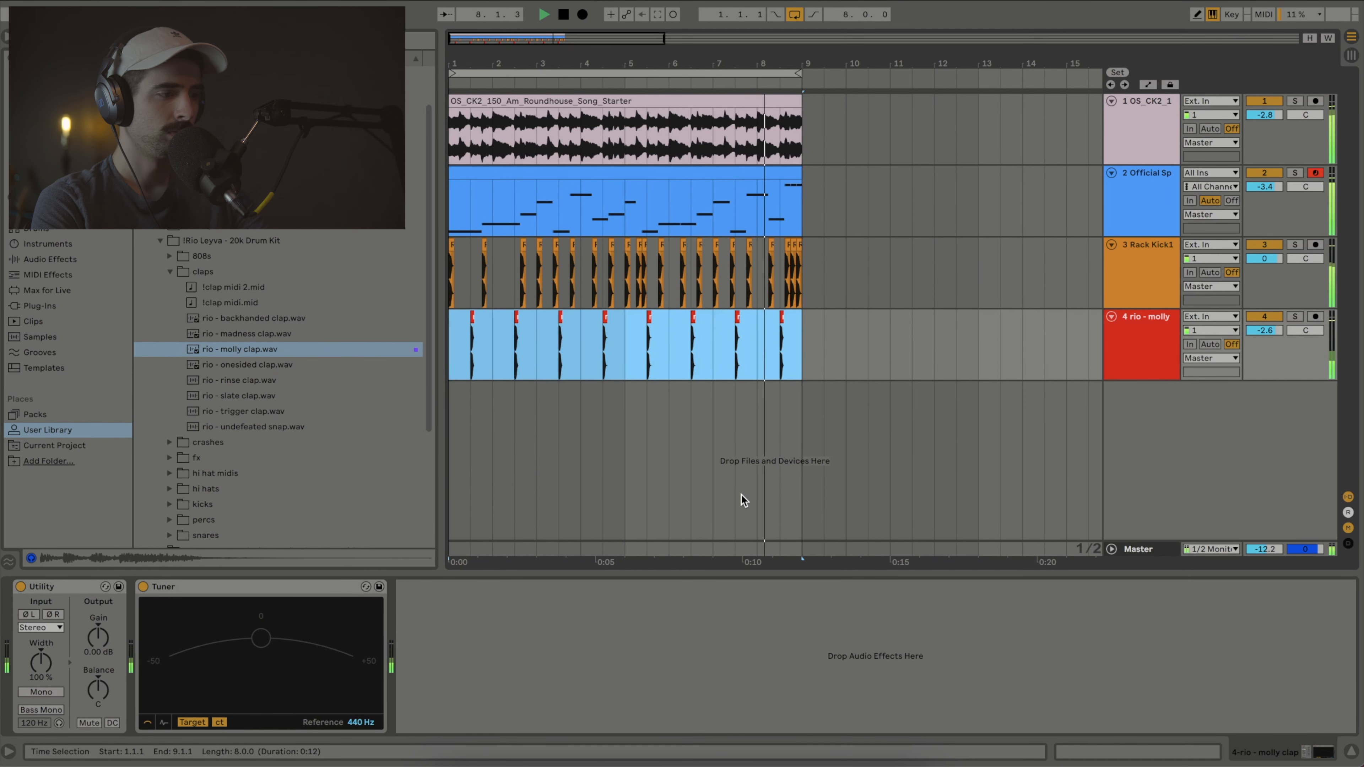
- Load rio - hydrate hi hat.wav from the same kit into a Simpler on a new track and set it to 1-Shot mode
left_click(169, 271)
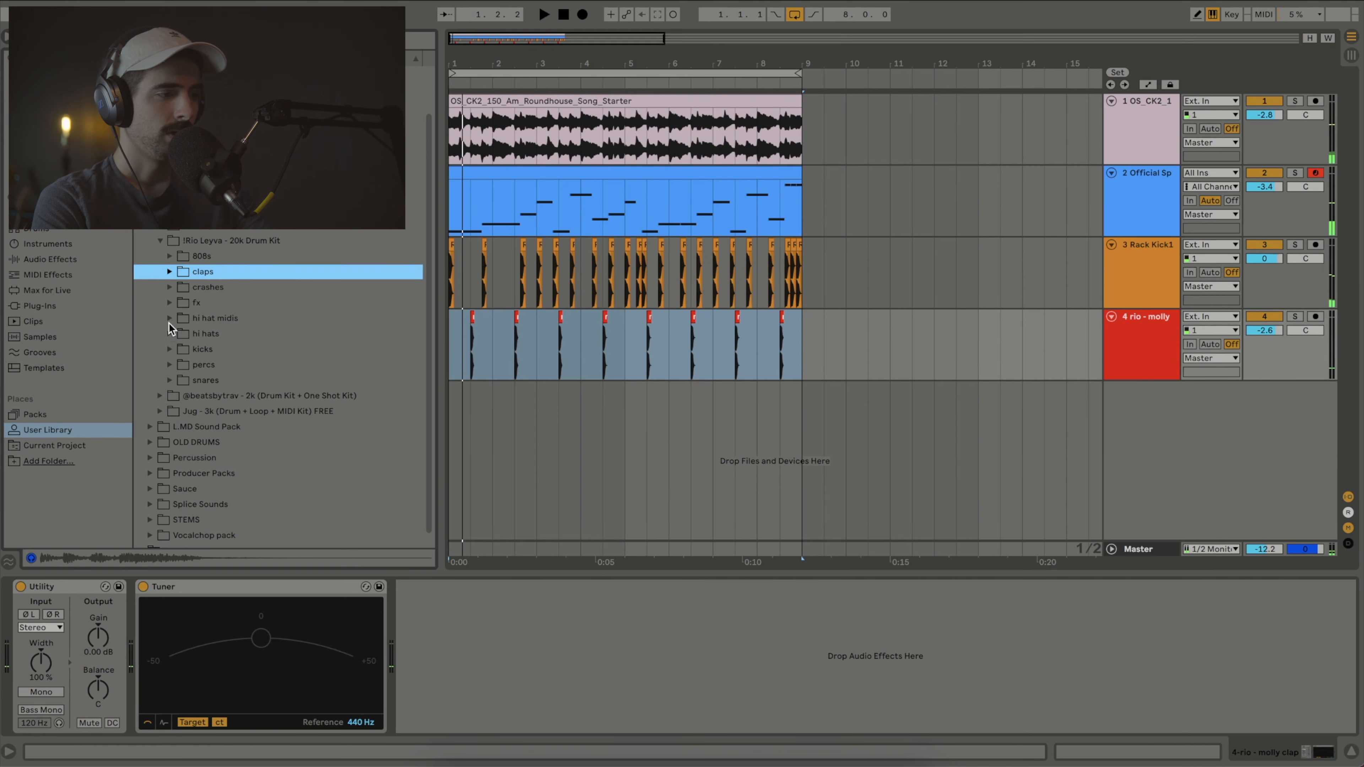
left_click(170, 333)
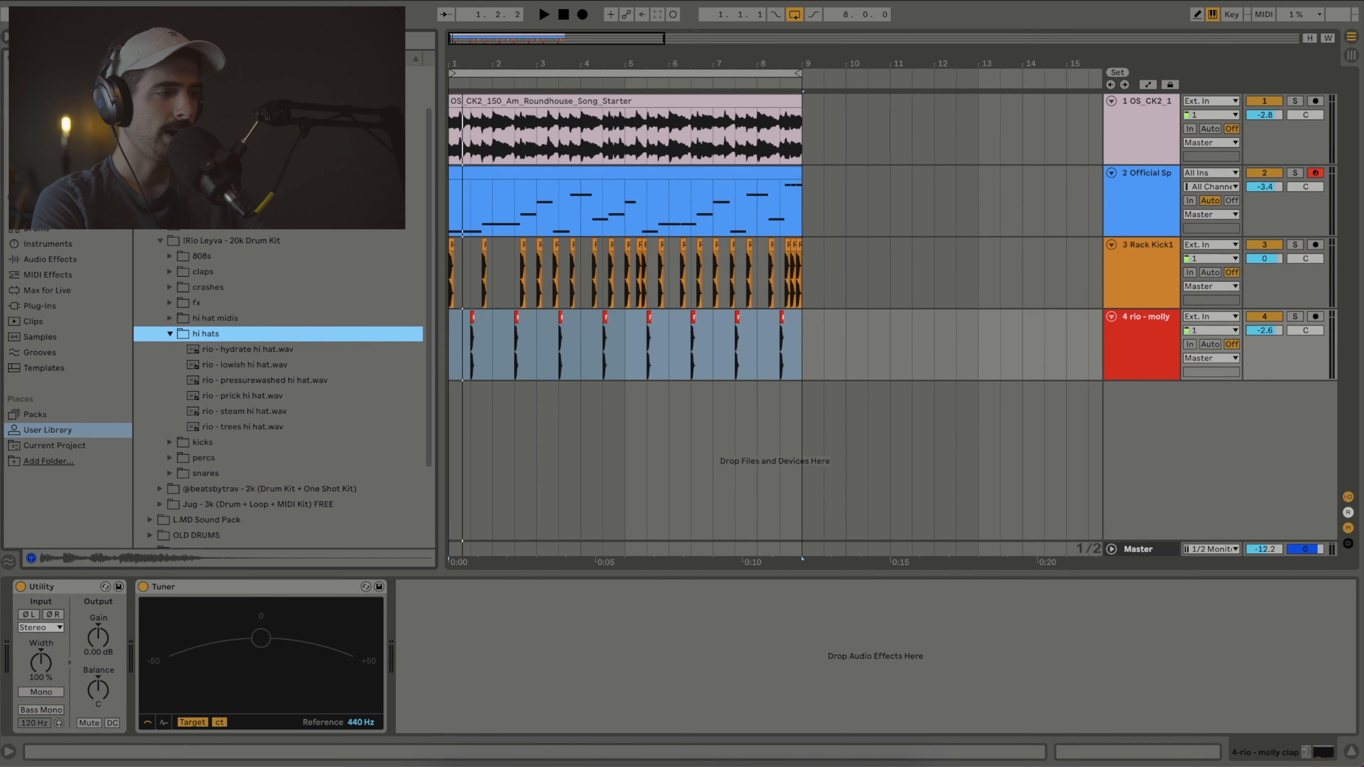
left_click(38, 119)
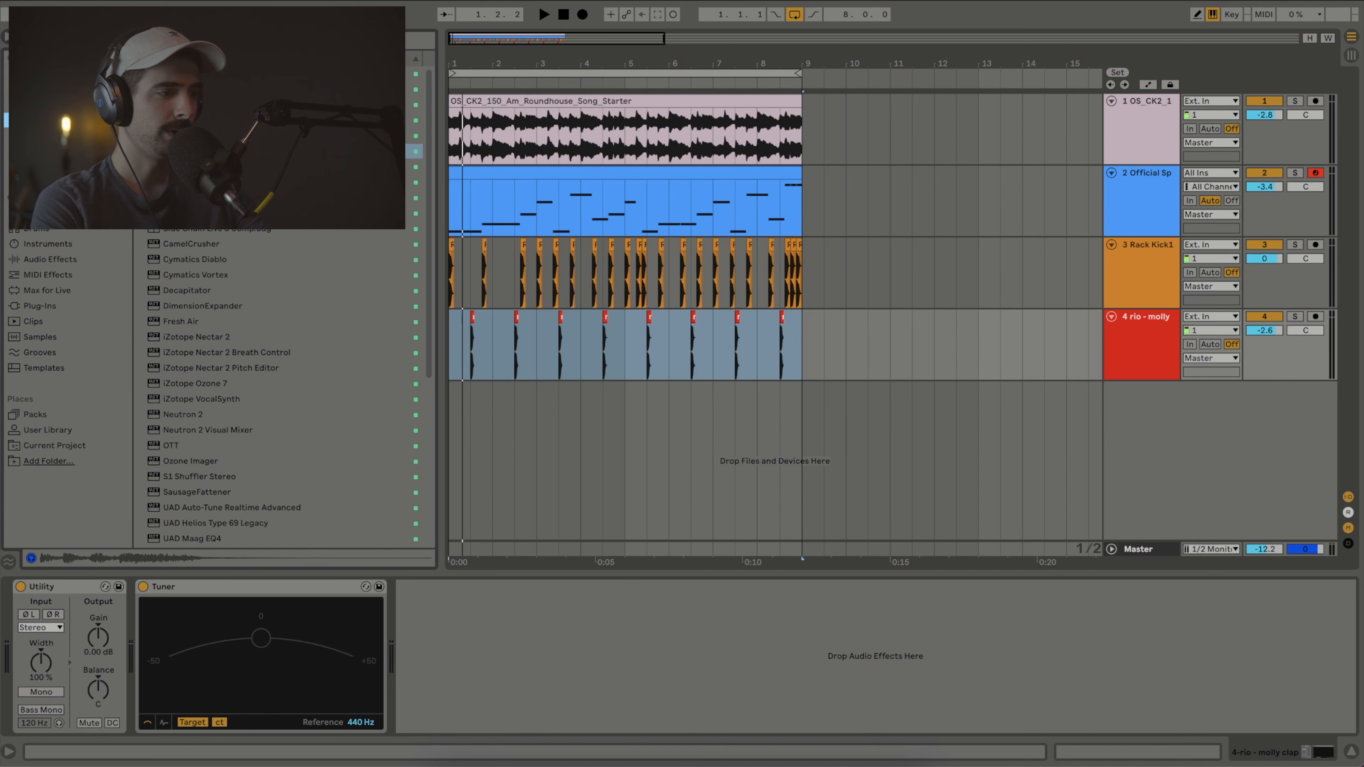
left_click(38, 104)
left_click(38, 89)
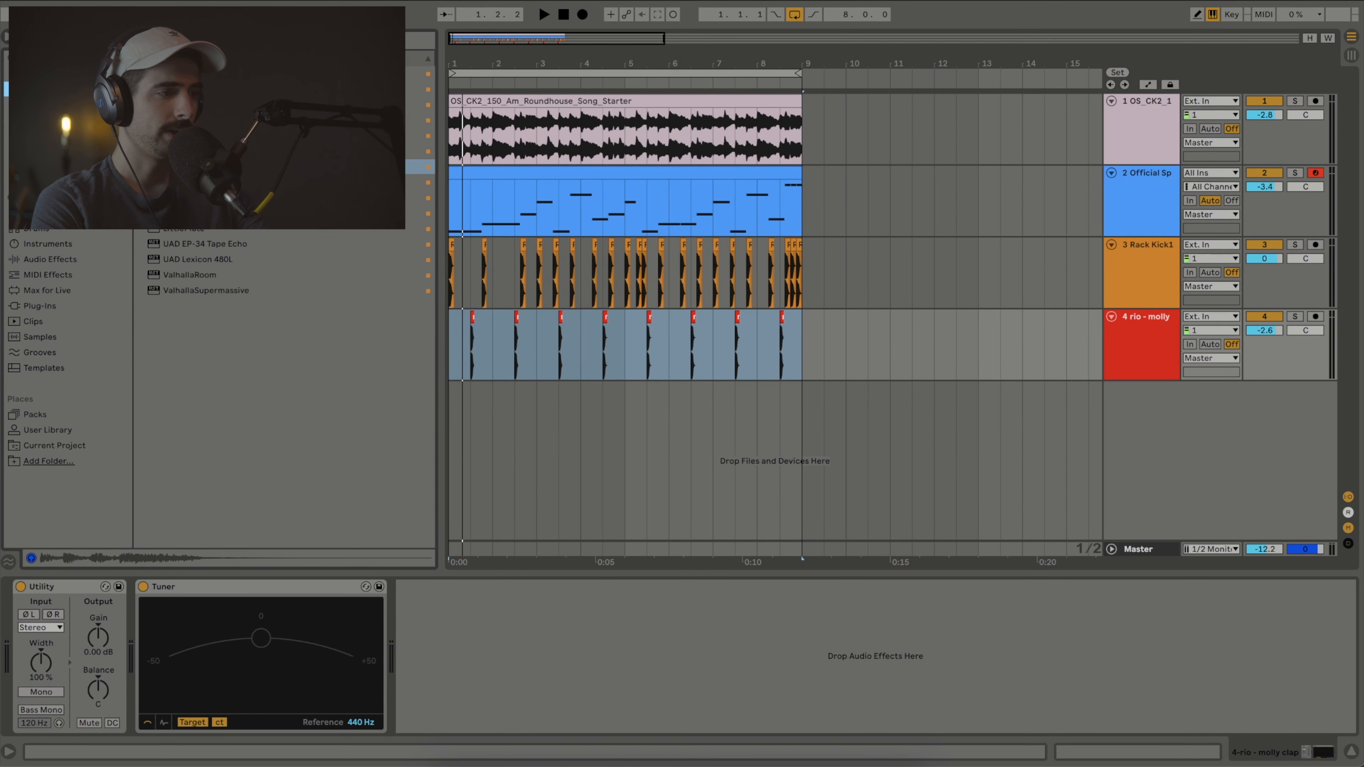
left_click(38, 74)
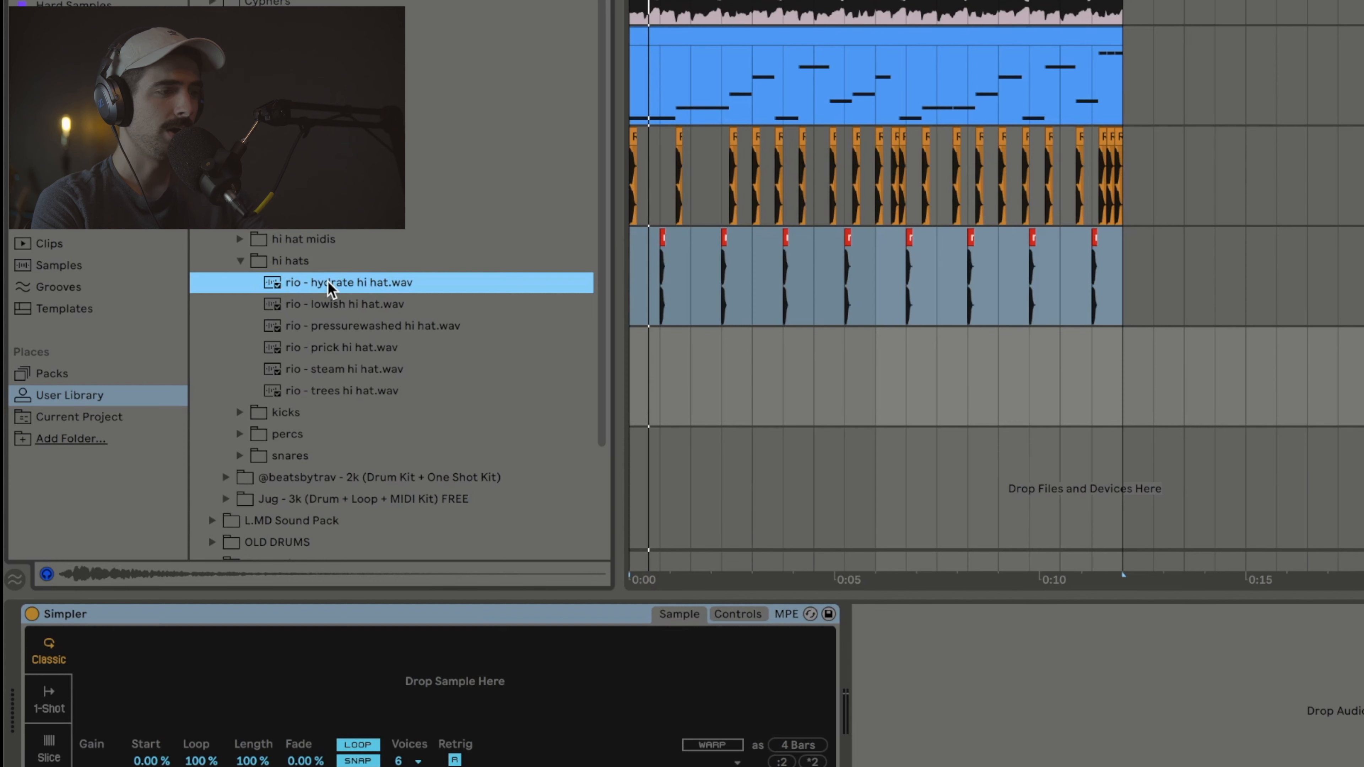
left_click_drag(329, 284, 259, 667)
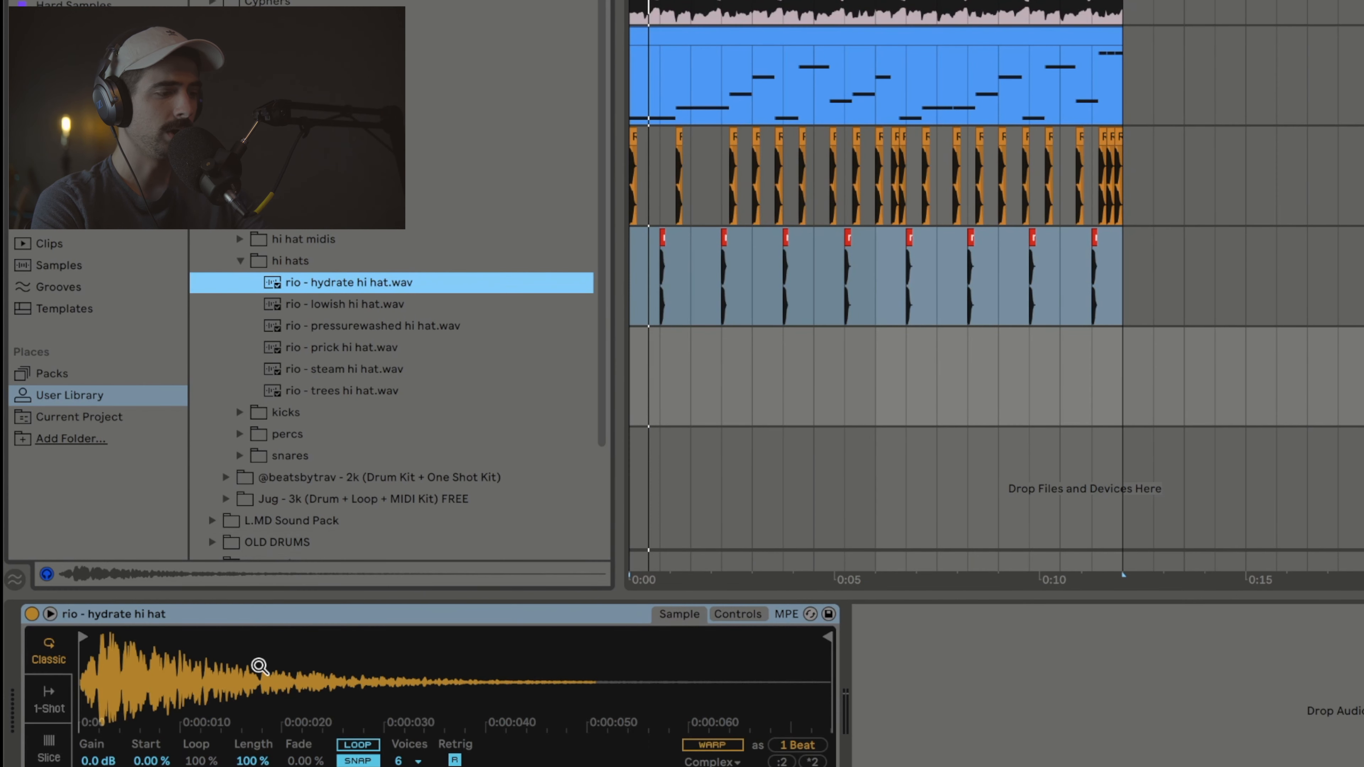
left_click(49, 705)
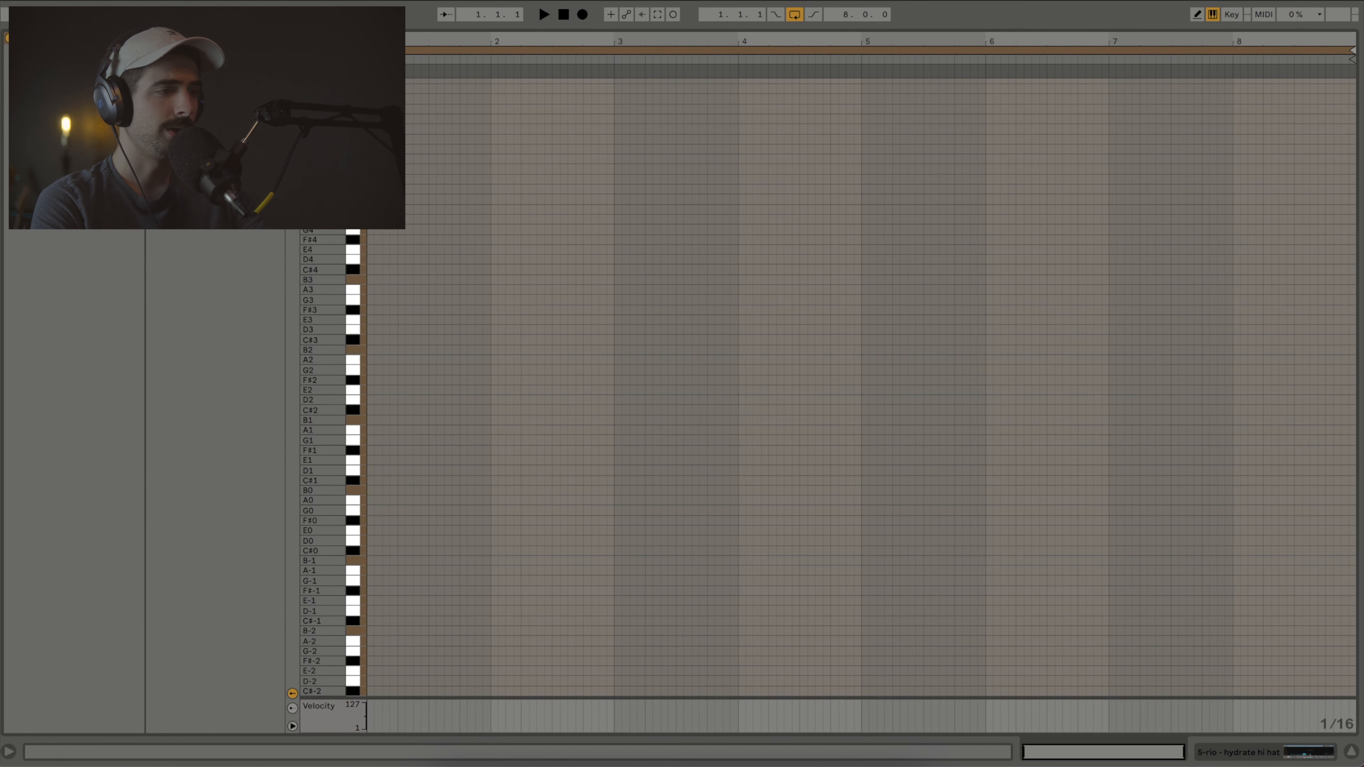
- Fill the eight-bar hi-hat clip with continuous eighth notes on C3
left_click(349, 41)
scroll(402, 273, "down", 3)
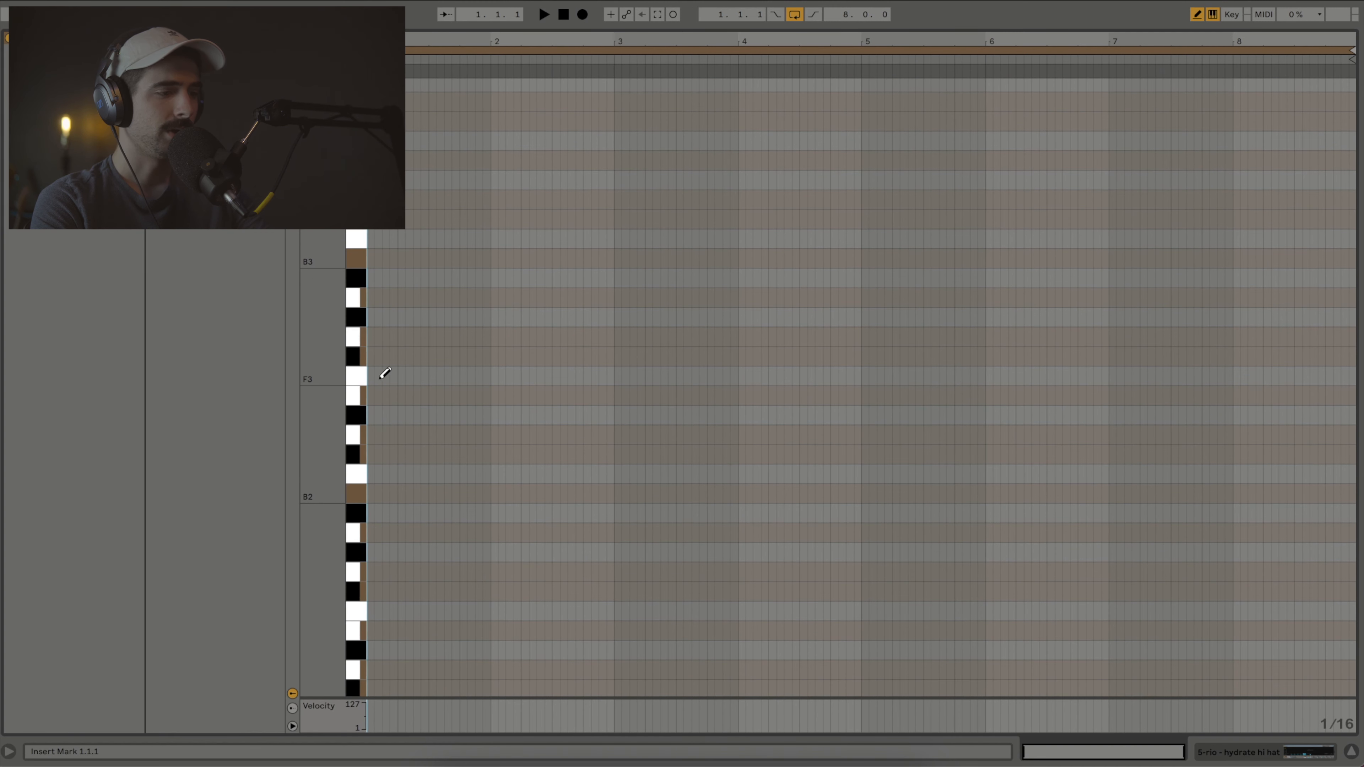
left_click(379, 469)
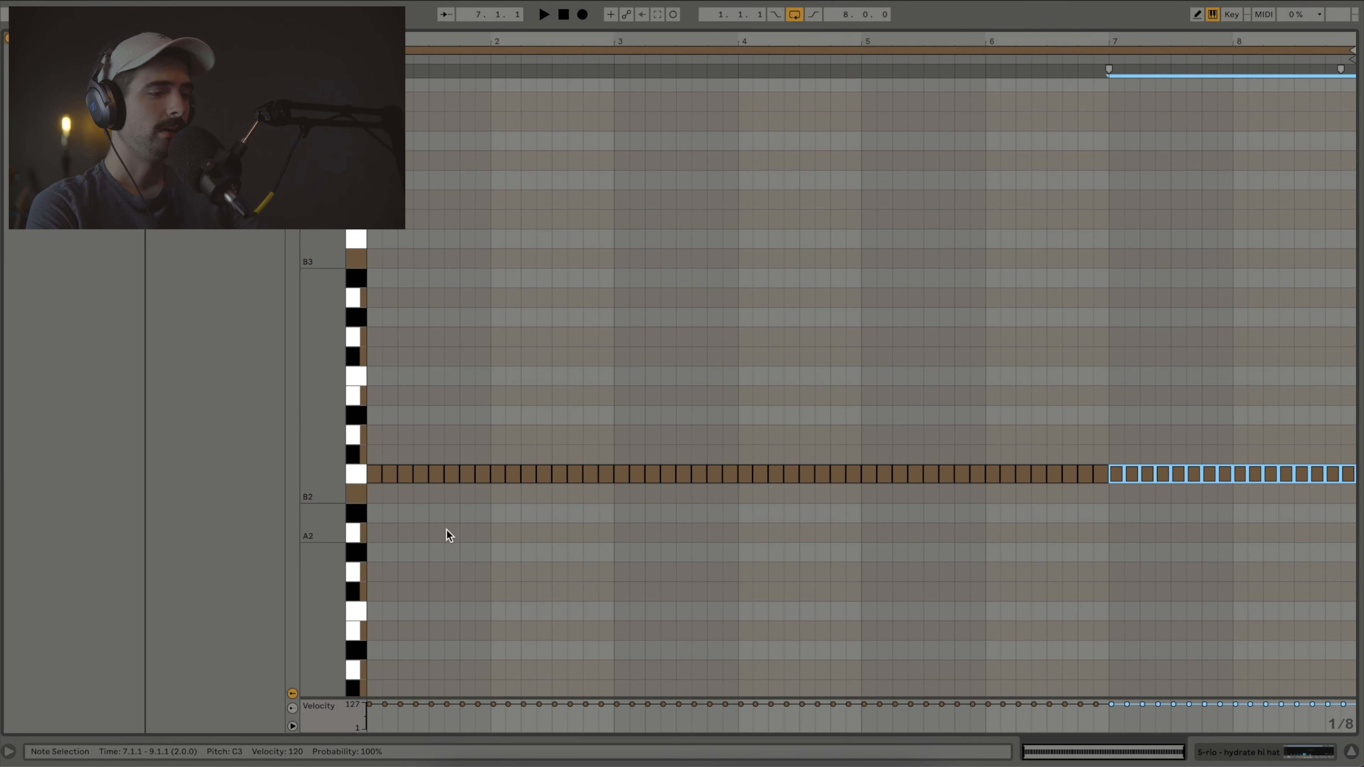
- Try the 1/8 triplet grid with single notes on A#2 and three triplet notes on A2 from 1.3.1
right_click(487, 545)
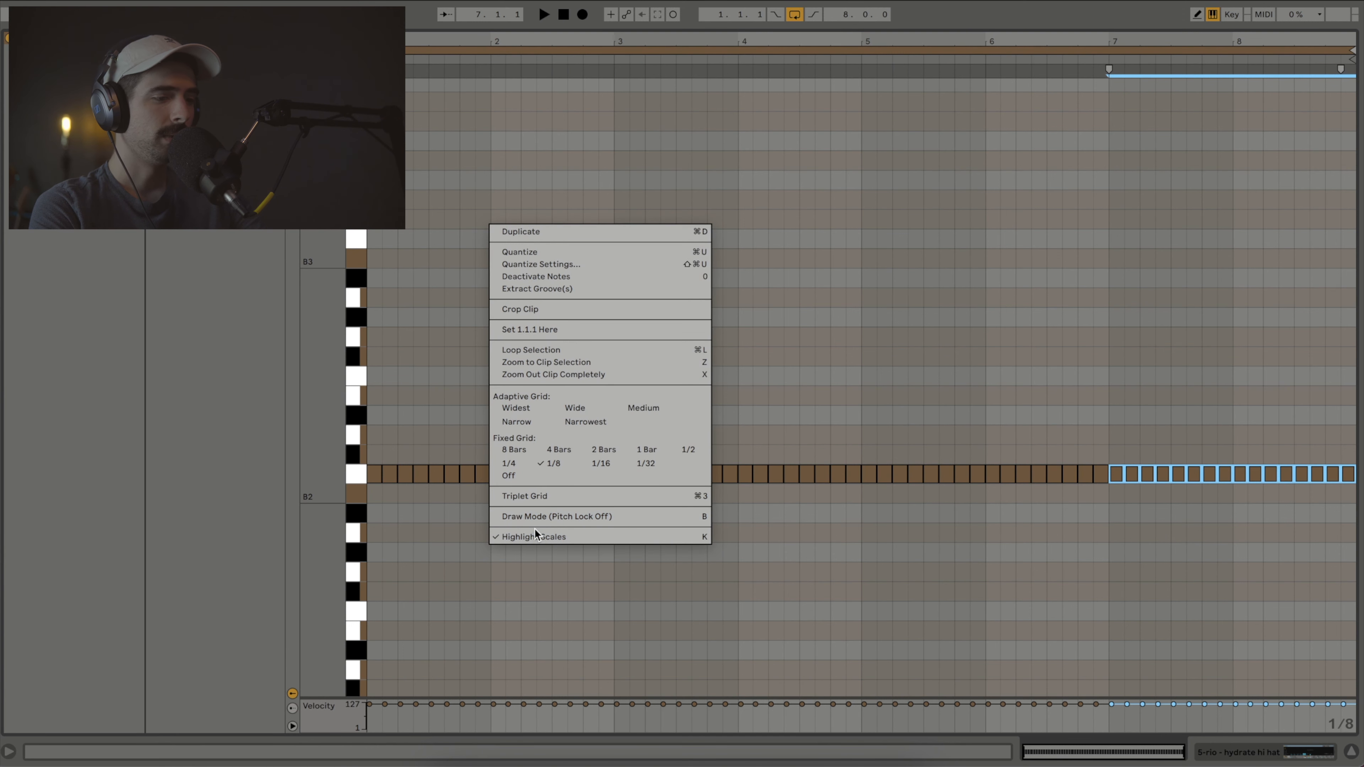
left_click(522, 496)
left_click(511, 509)
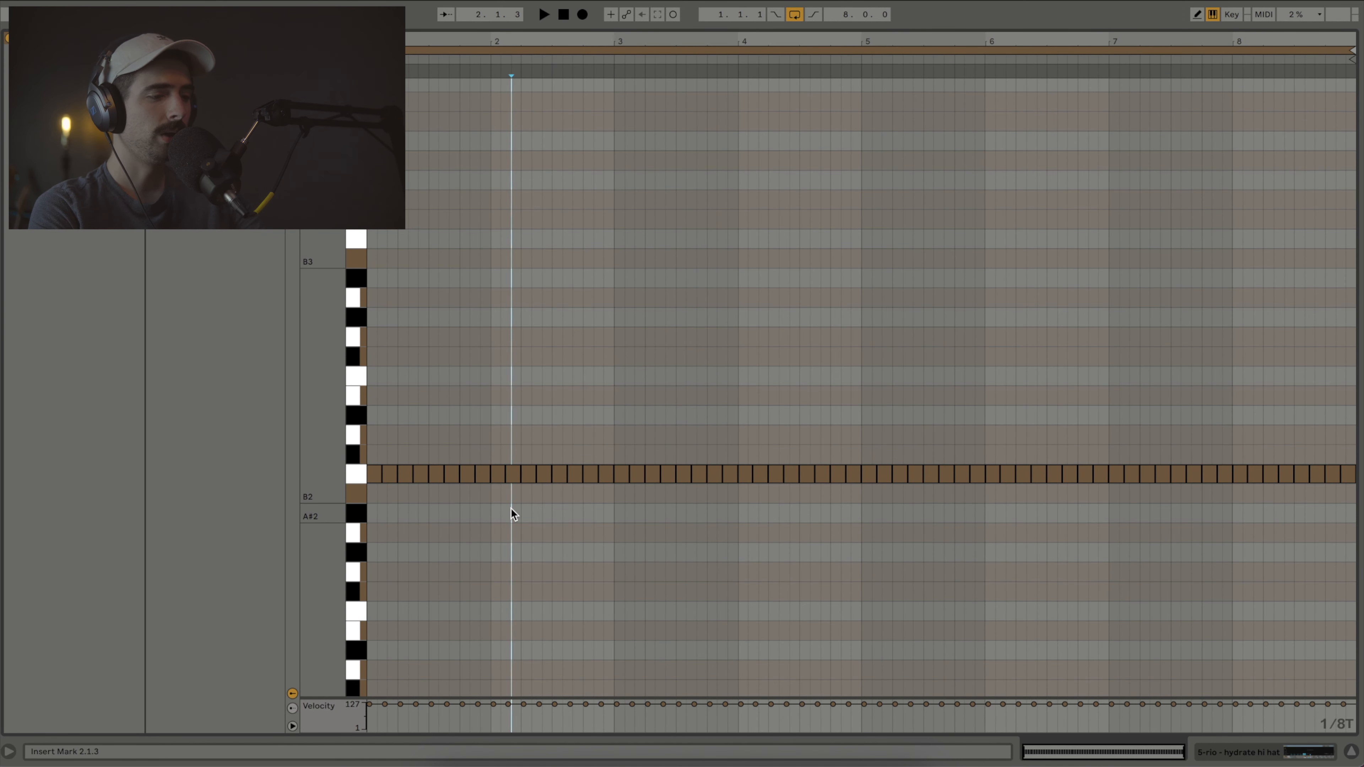
double_click(463, 511)
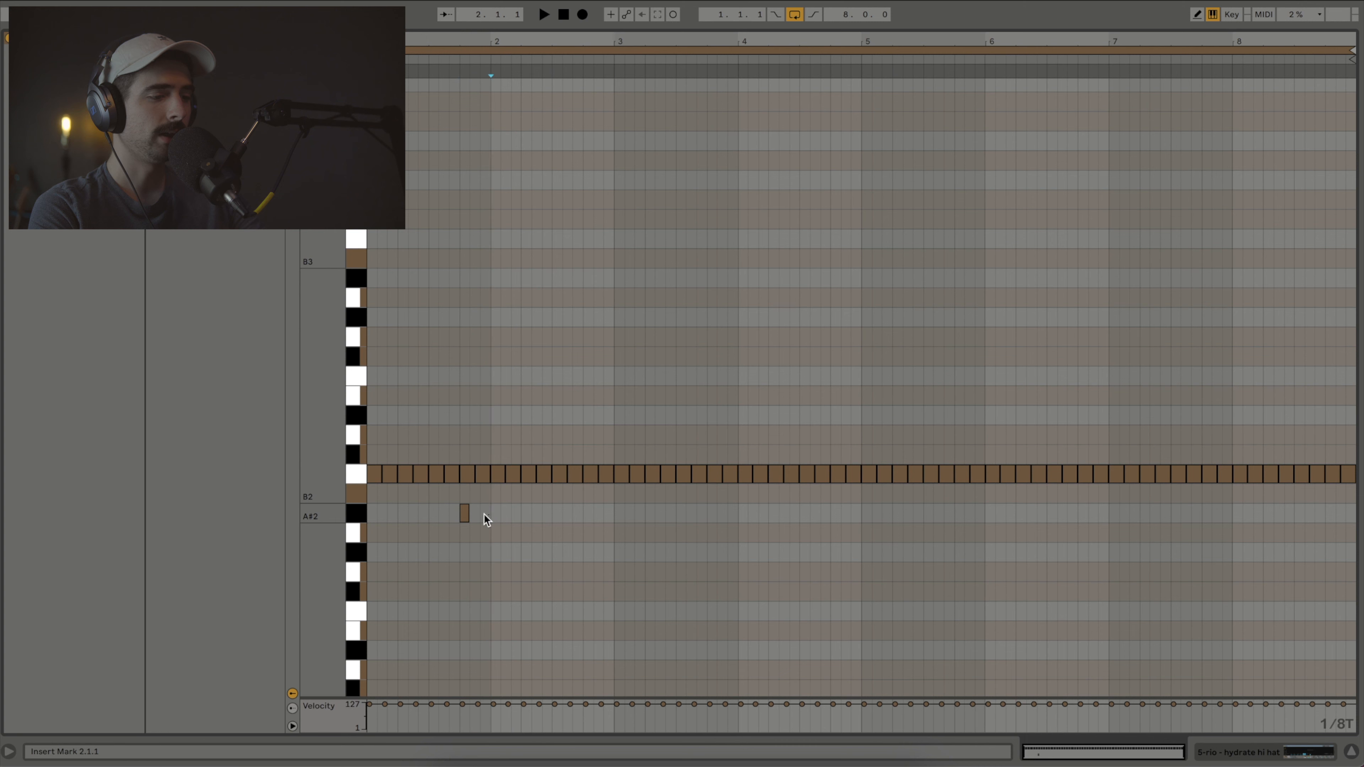
double_click(462, 512)
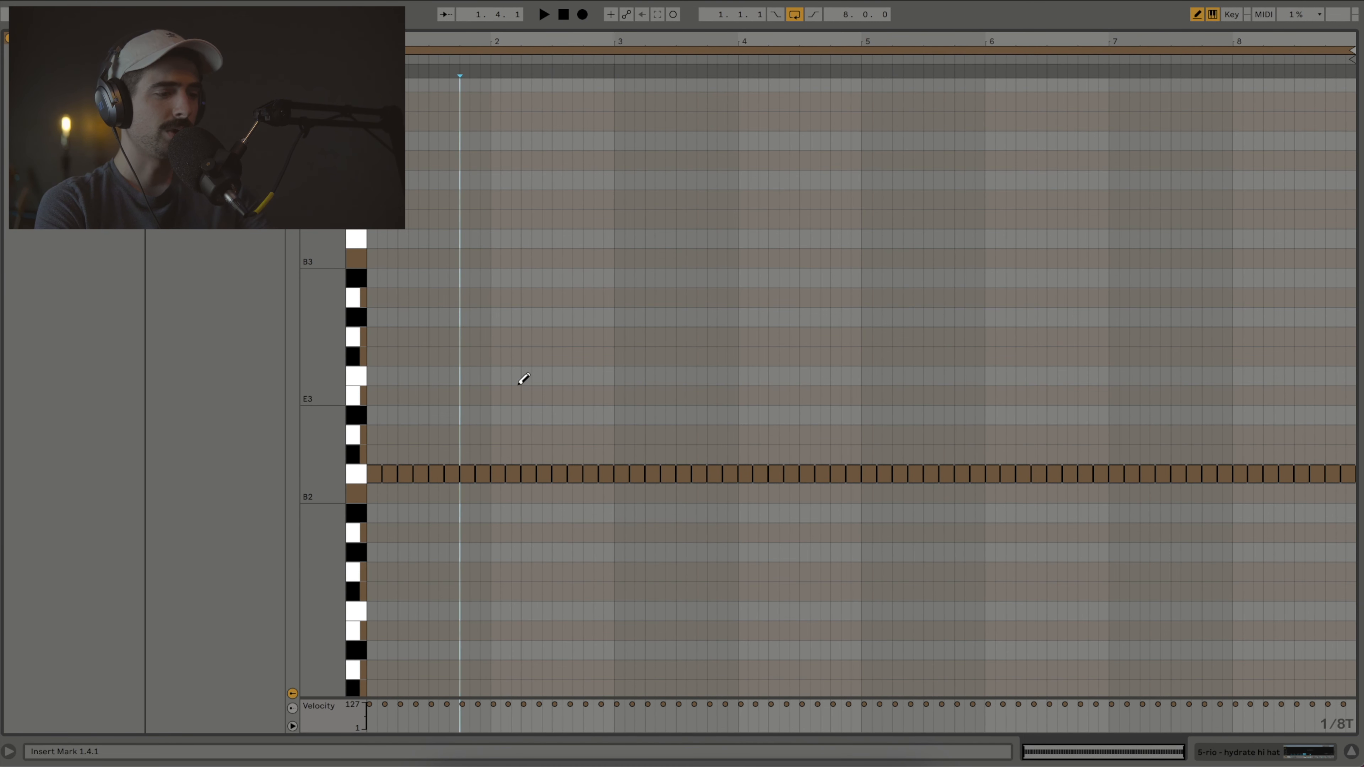
left_click(374, 519)
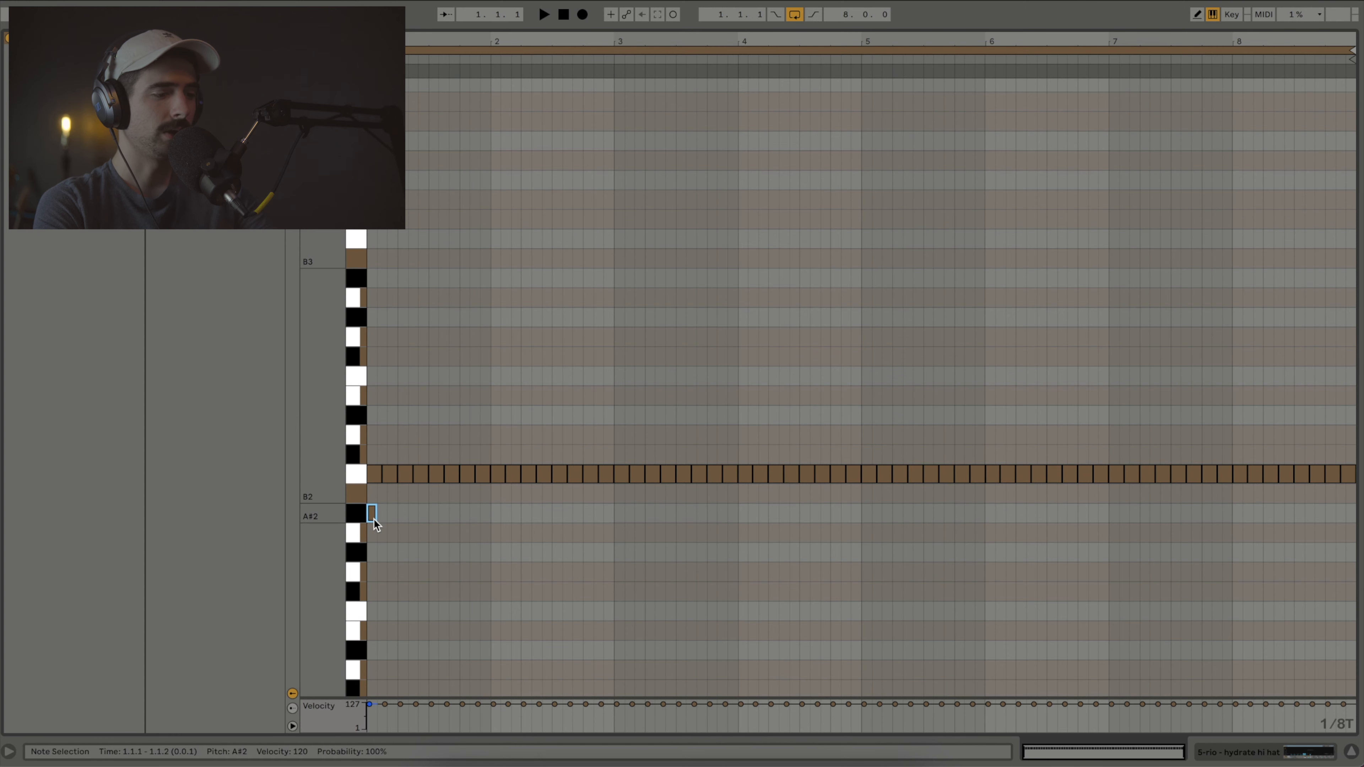
key("b")
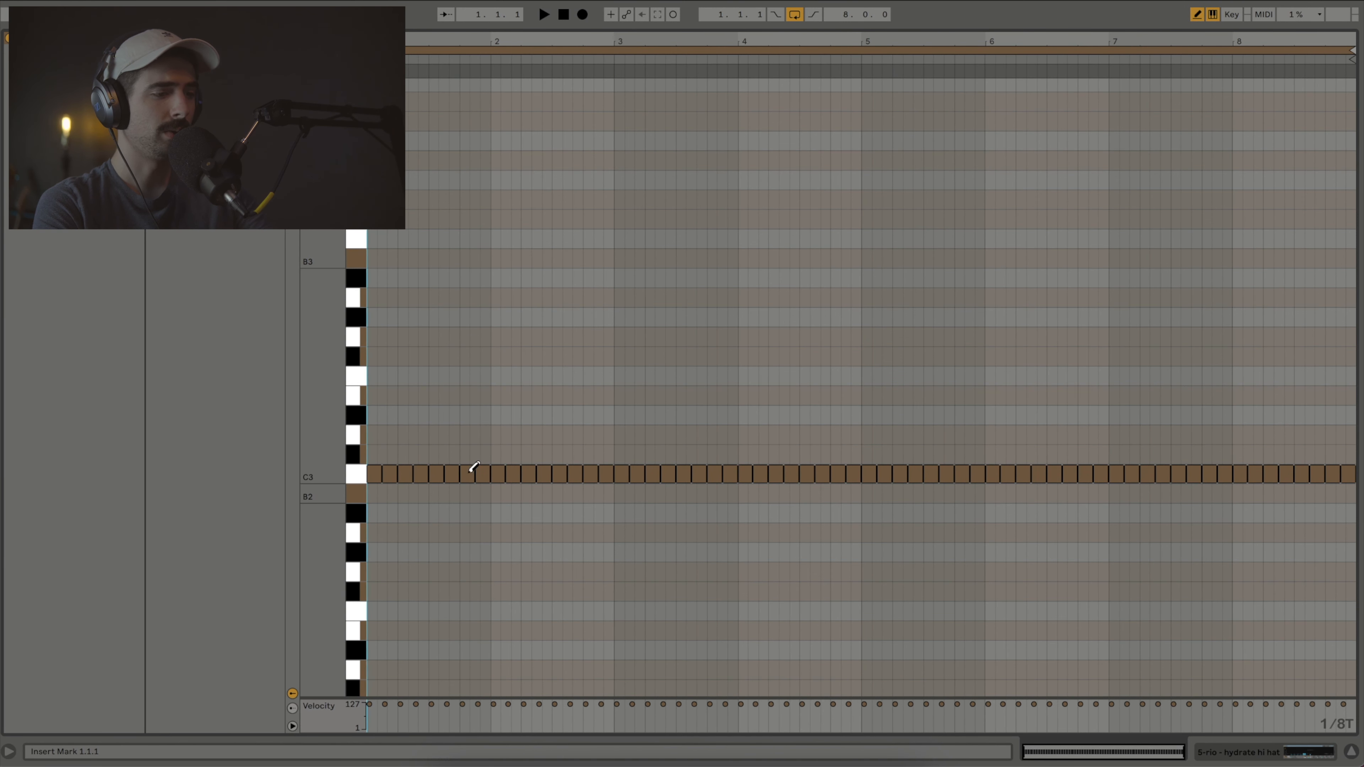
left_click_drag(433, 534, 455, 533)
key("super+3")
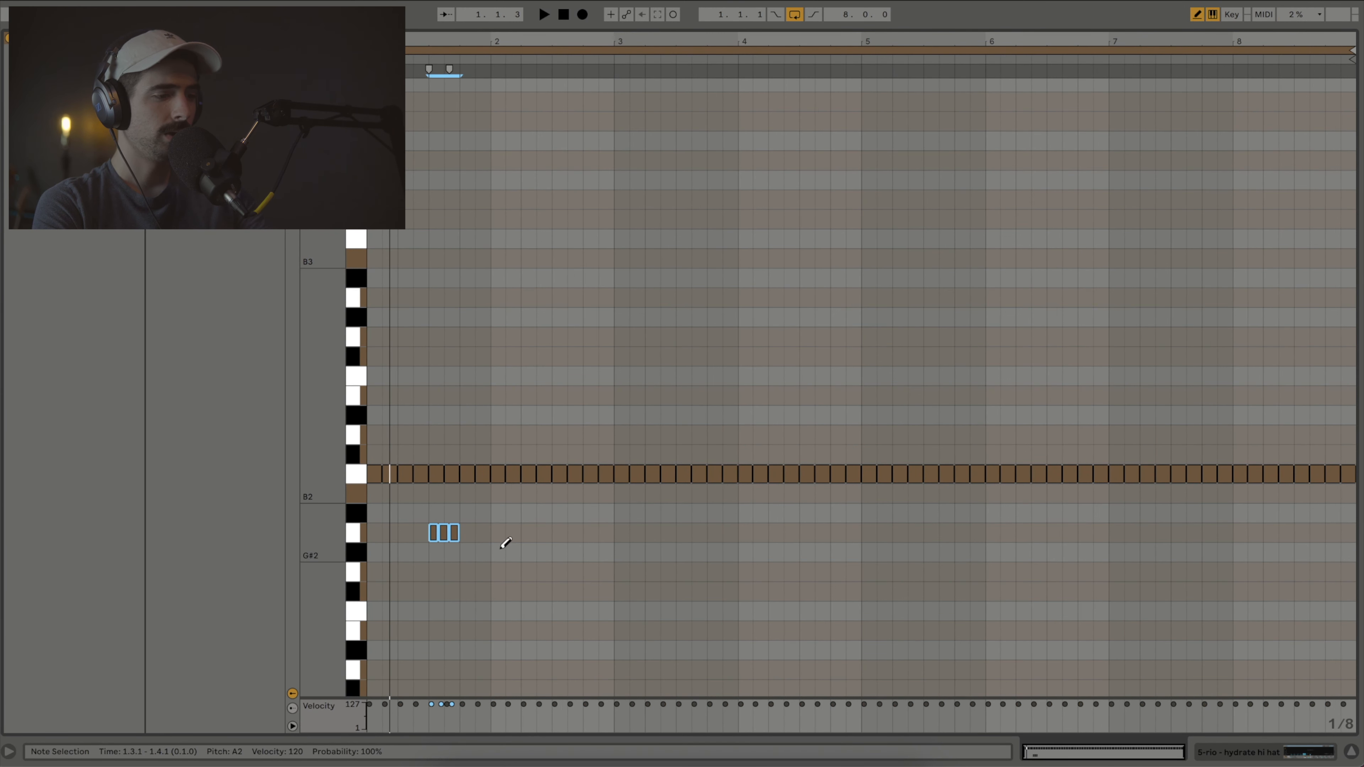
- Replace the triplet notes with four sixteenth notes on A2 from 1.3.1 to 1.4.1 using a fixed 1/16 grid, and play them
right_click(500, 549)
left_click(626, 467)
key("Delete")
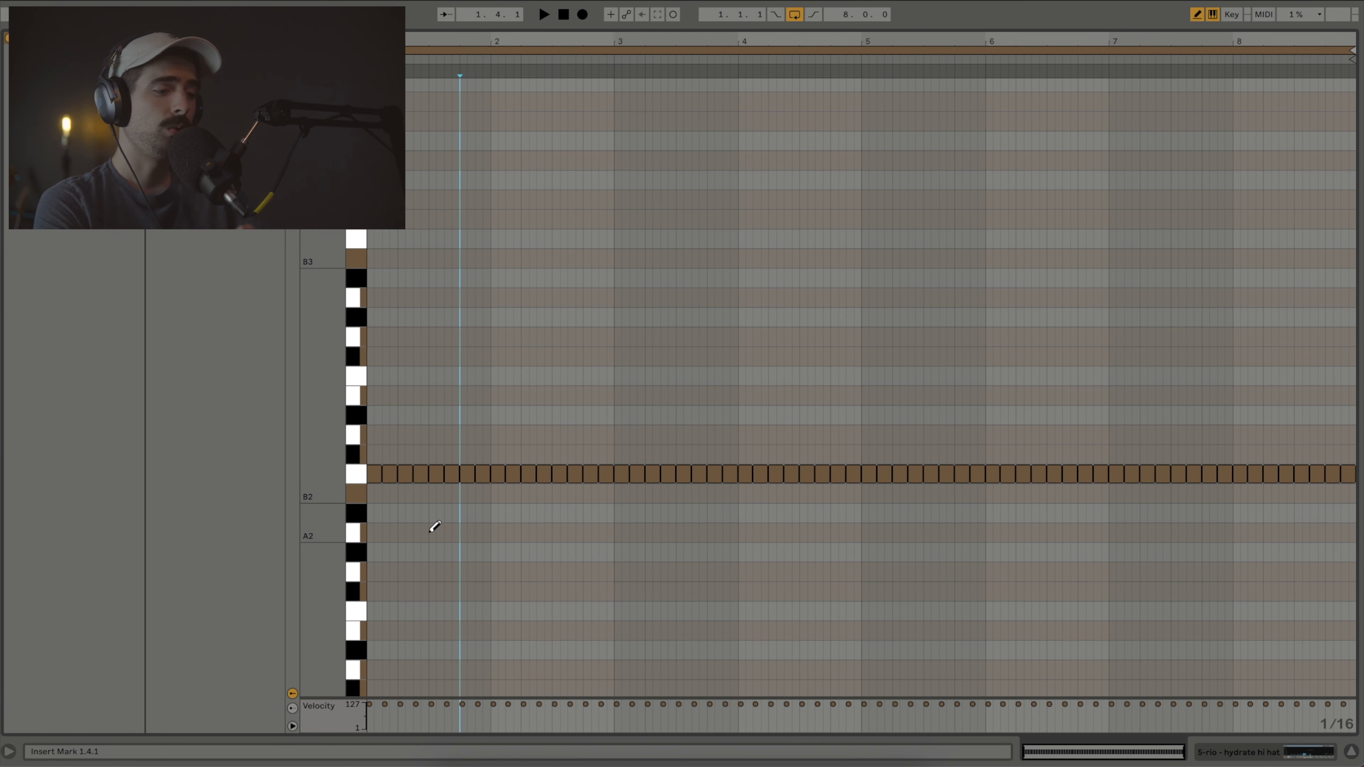
left_click(432, 532)
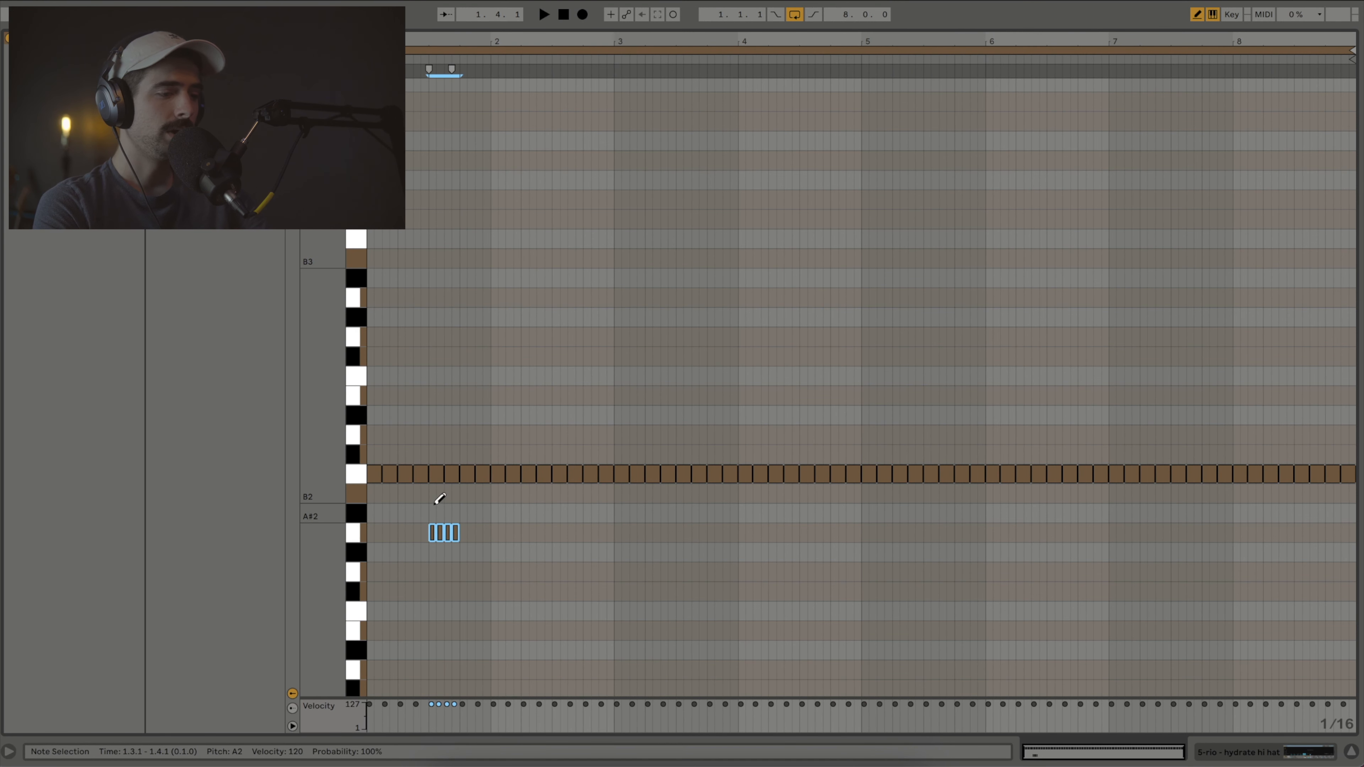
key("space")
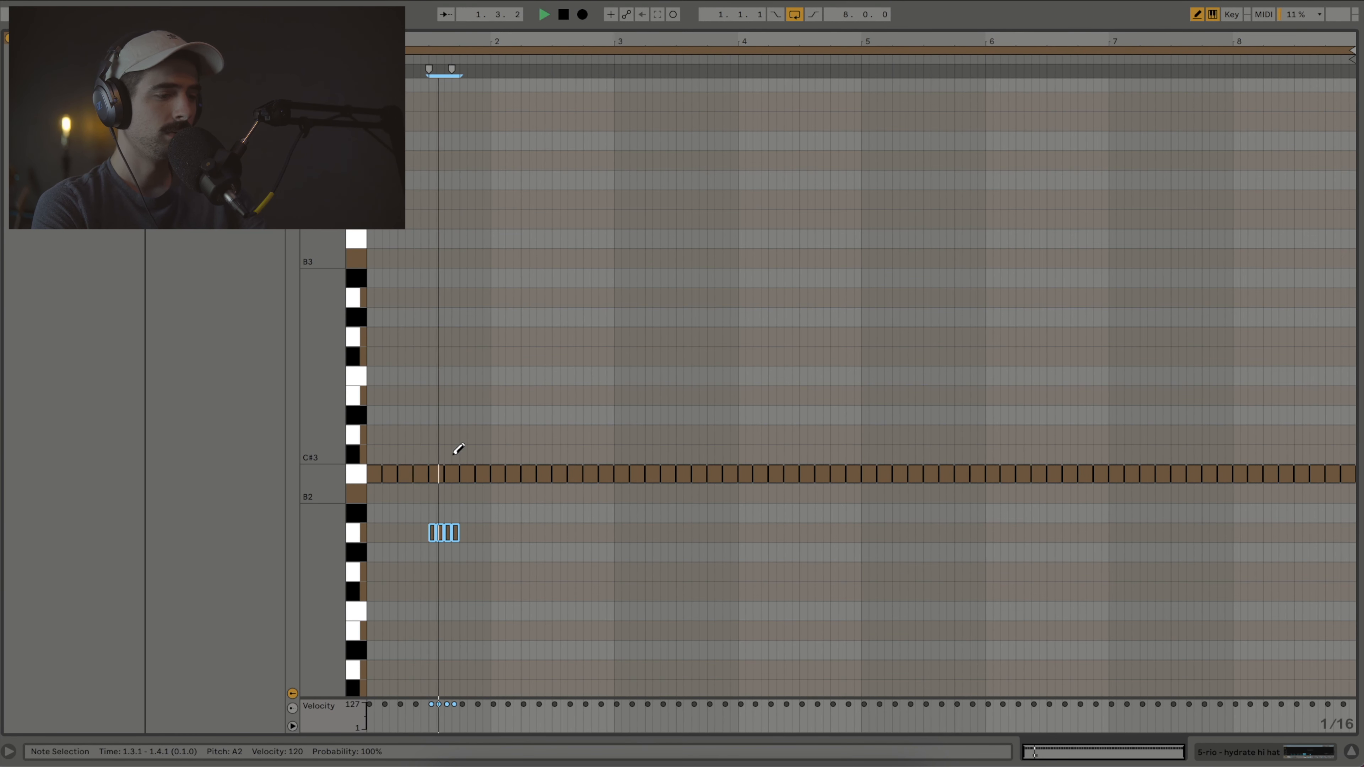
- Add four sixteenth notes on D3 from 2.3.1 to 2.4.1 and four on A2 from 2.4.1 to 3.1.1, and play them
key("space")
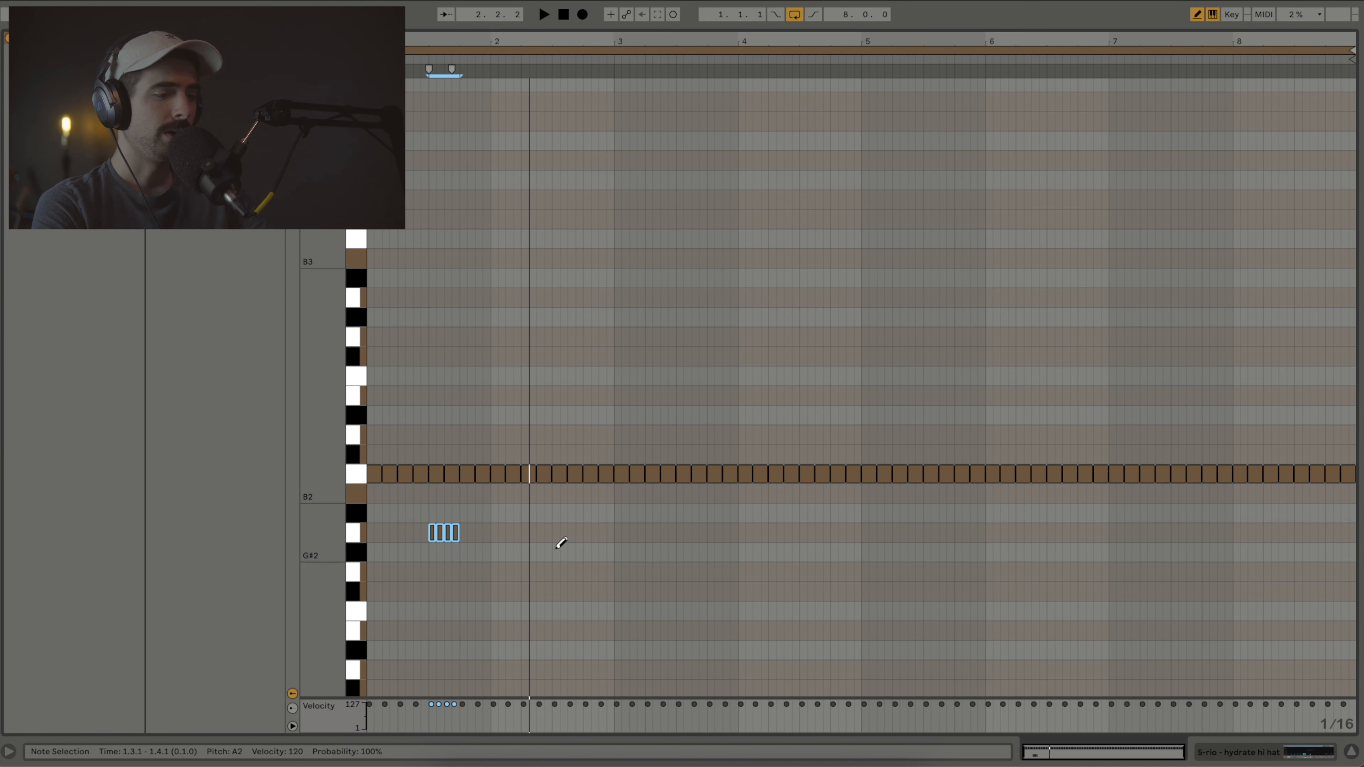
left_click_drag(557, 429, 580, 427)
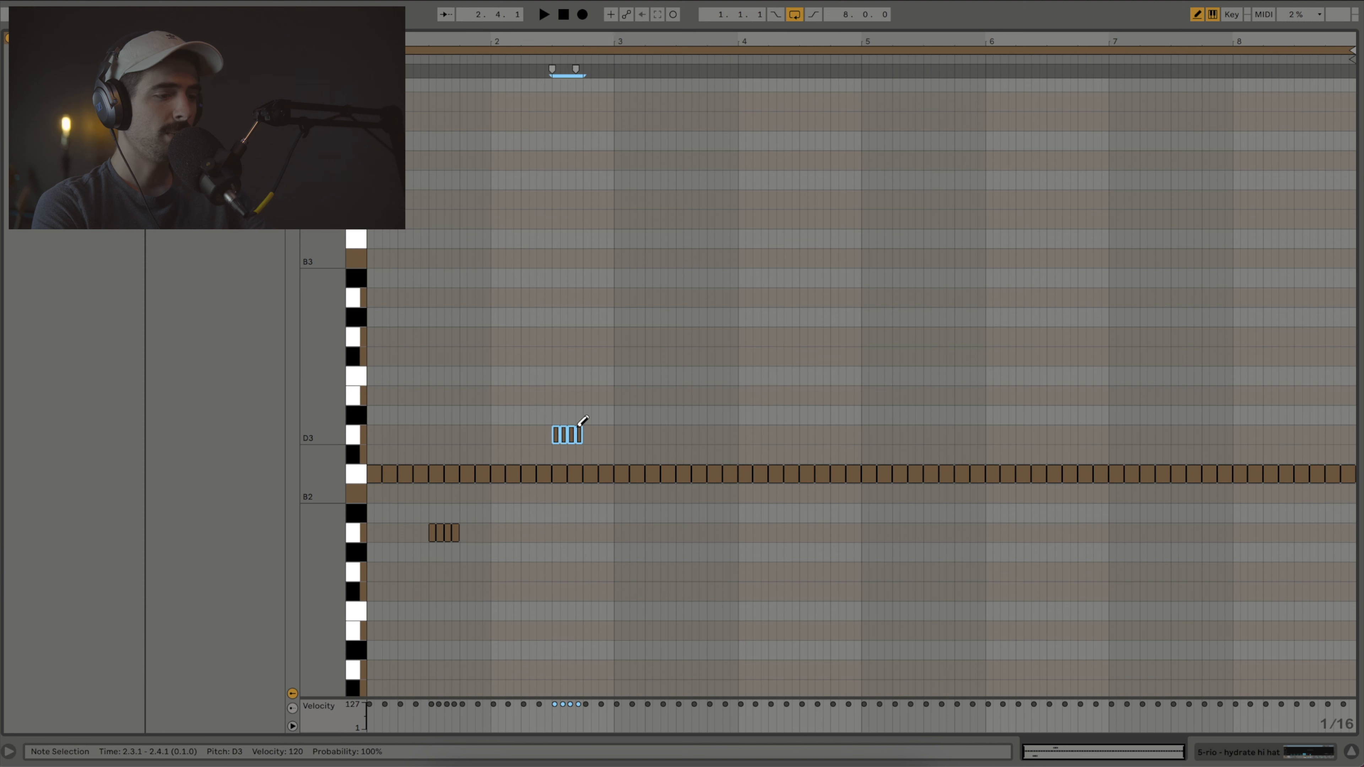
left_click_drag(587, 532, 597, 533)
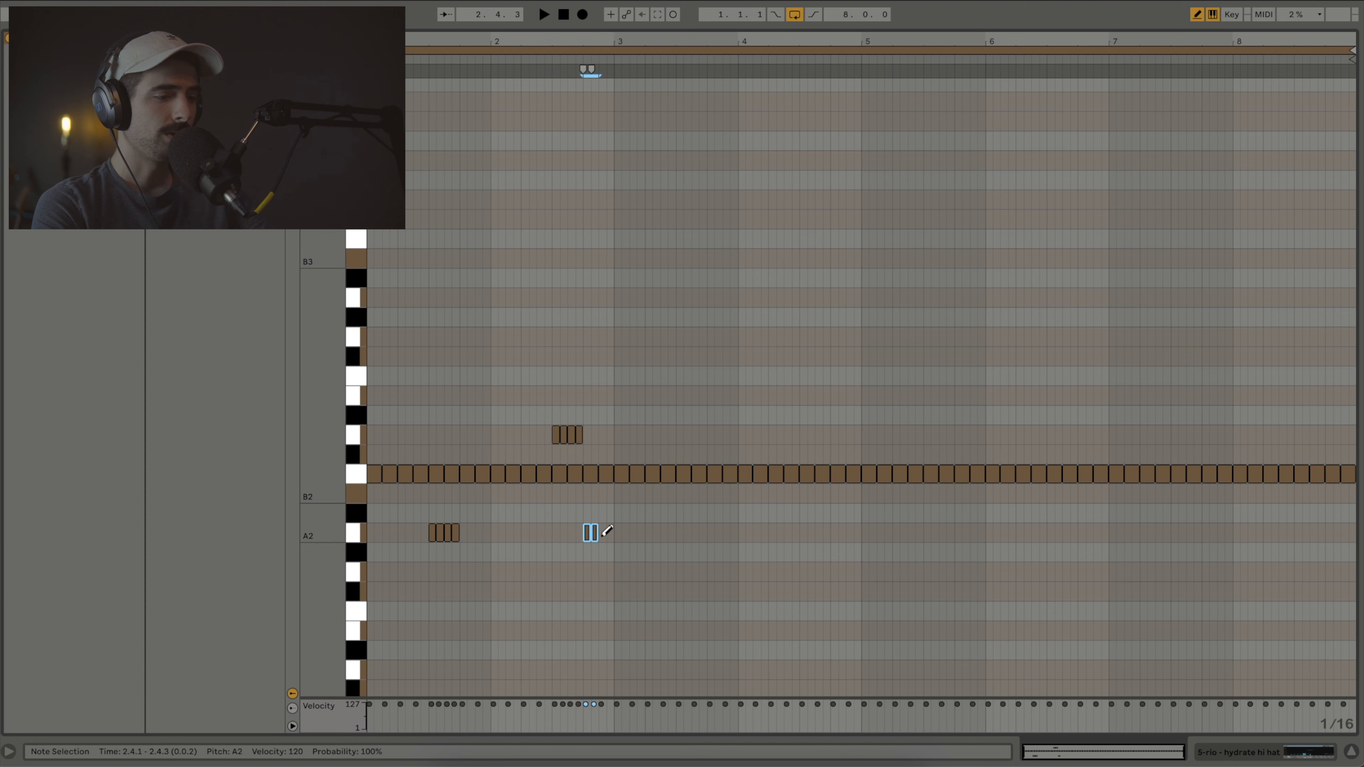
key("space")
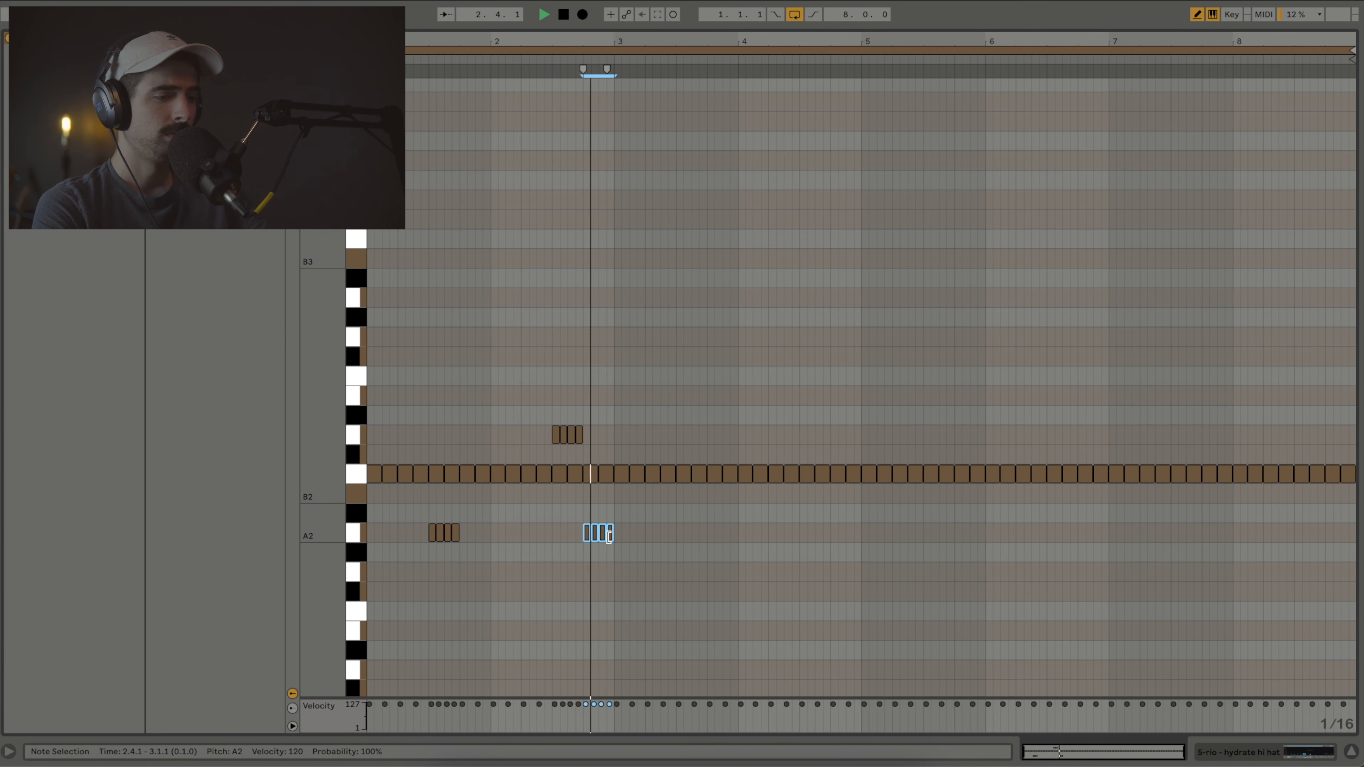
key("space")
- Add six notes on G2 from 4.1.1 to 4.3.1 using a 1/8 triplet grid, and play the pattern
right_click(732, 562)
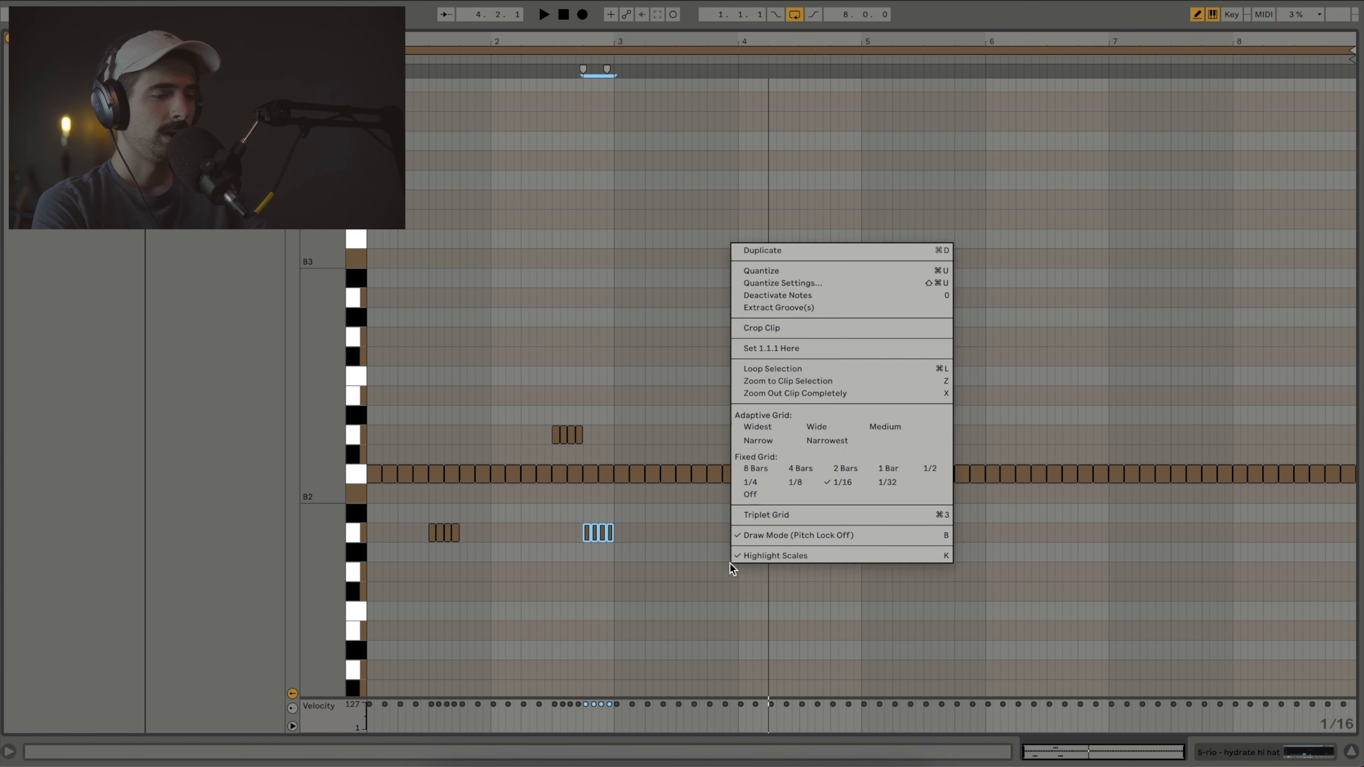
left_click(813, 515)
right_click(759, 527)
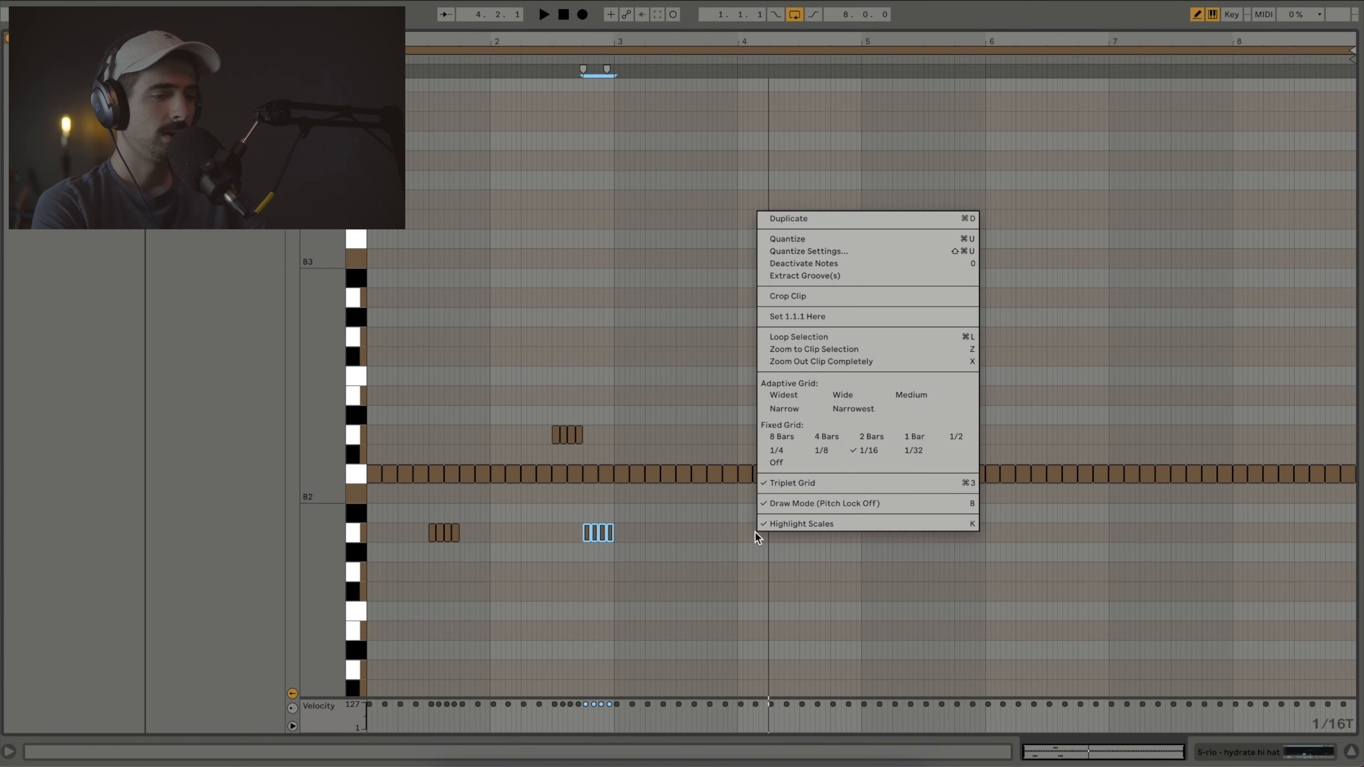
left_click(834, 457)
left_click_drag(747, 566, 768, 567)
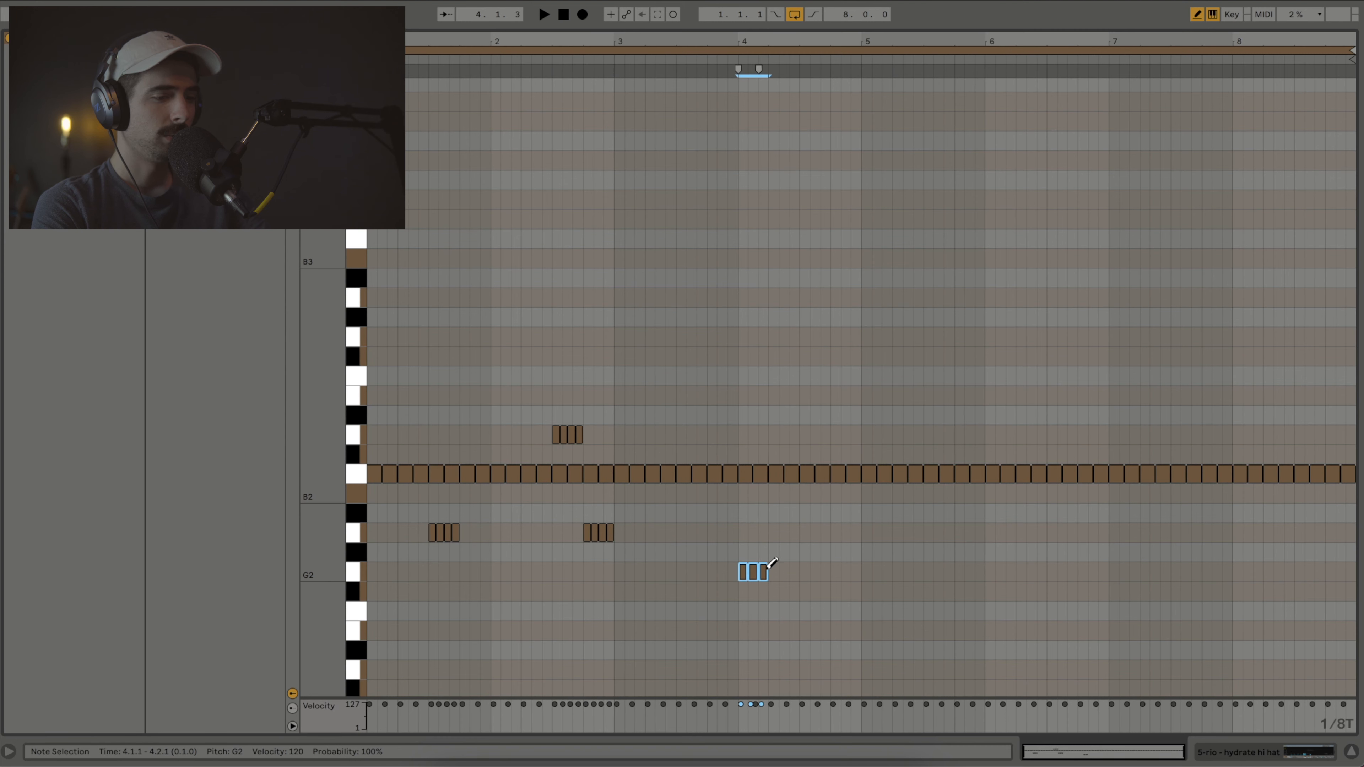
left_click(809, 570)
key("space")
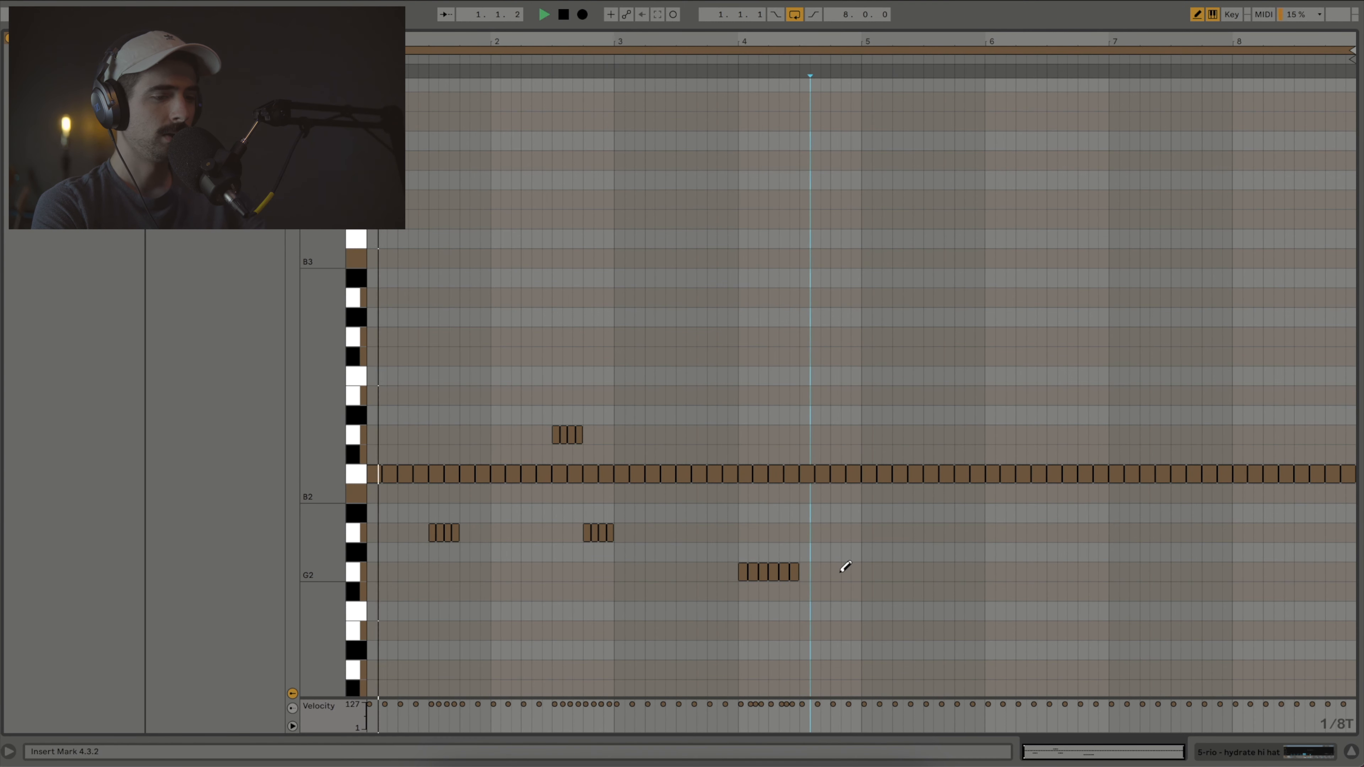
- Set the hi-hat clip's grid to fixed 1/16 with triplets off and stop playback
right_click(840, 572)
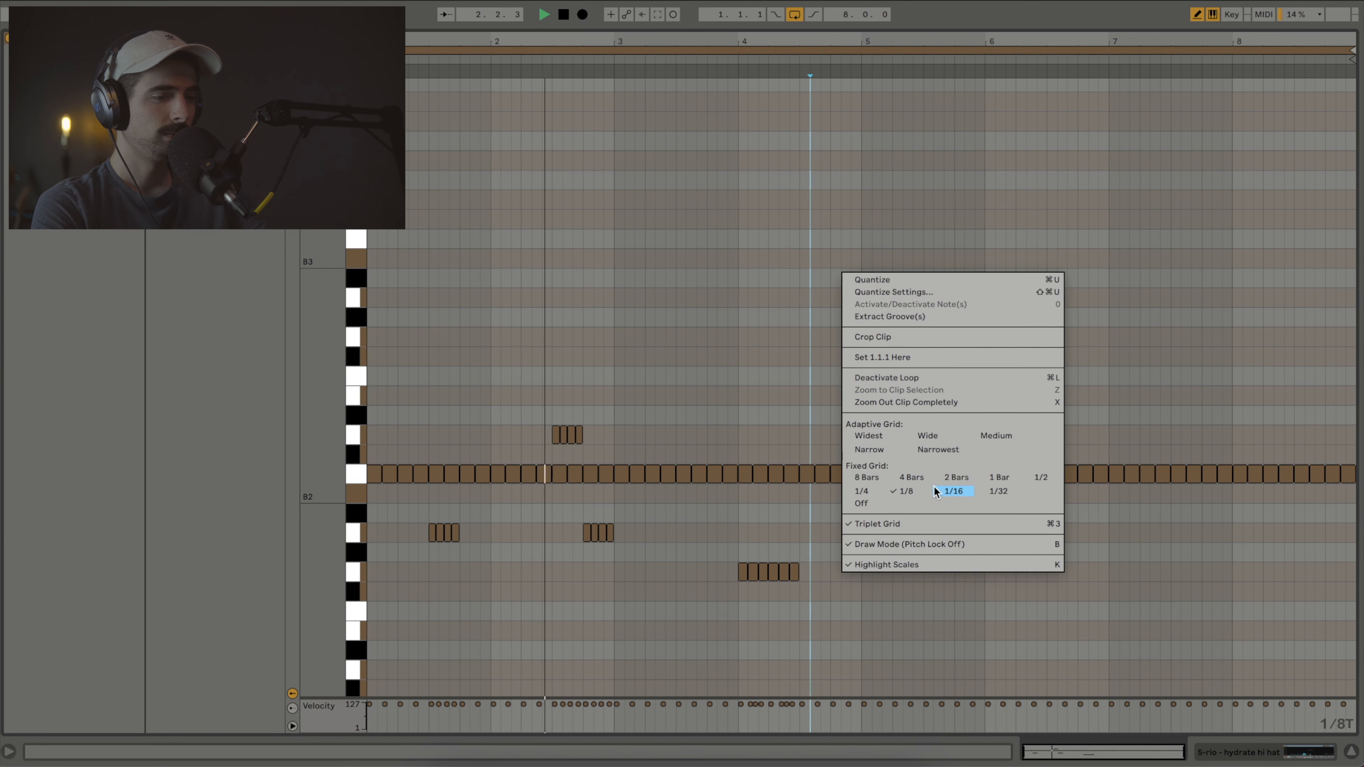
left_click(946, 490)
right_click(862, 529)
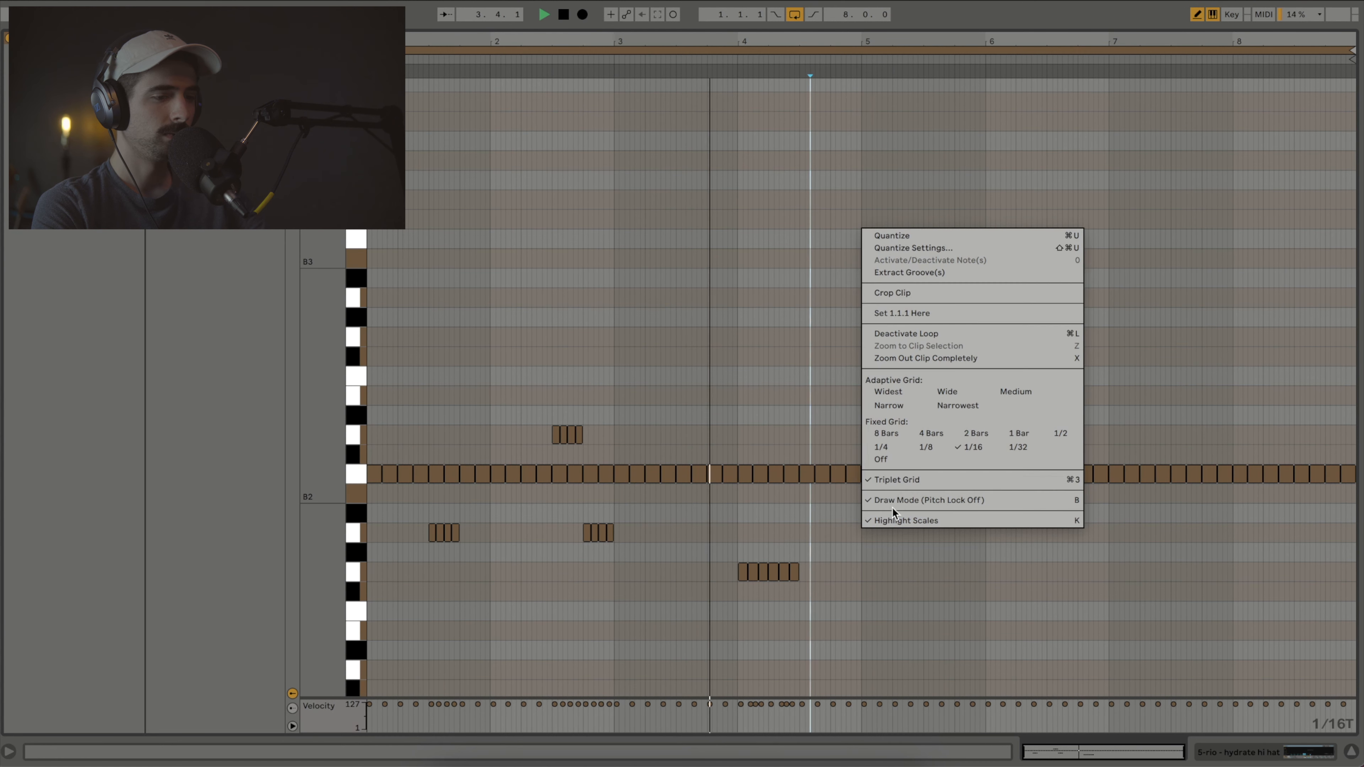
left_click(884, 477)
key("space")
- Duplicate all hi-hat notes of bars 1 to 4 into bars 5 to 8
left_click_drag(861, 607, 806, 568)
left_click_drag(741, 506, 445, 370)
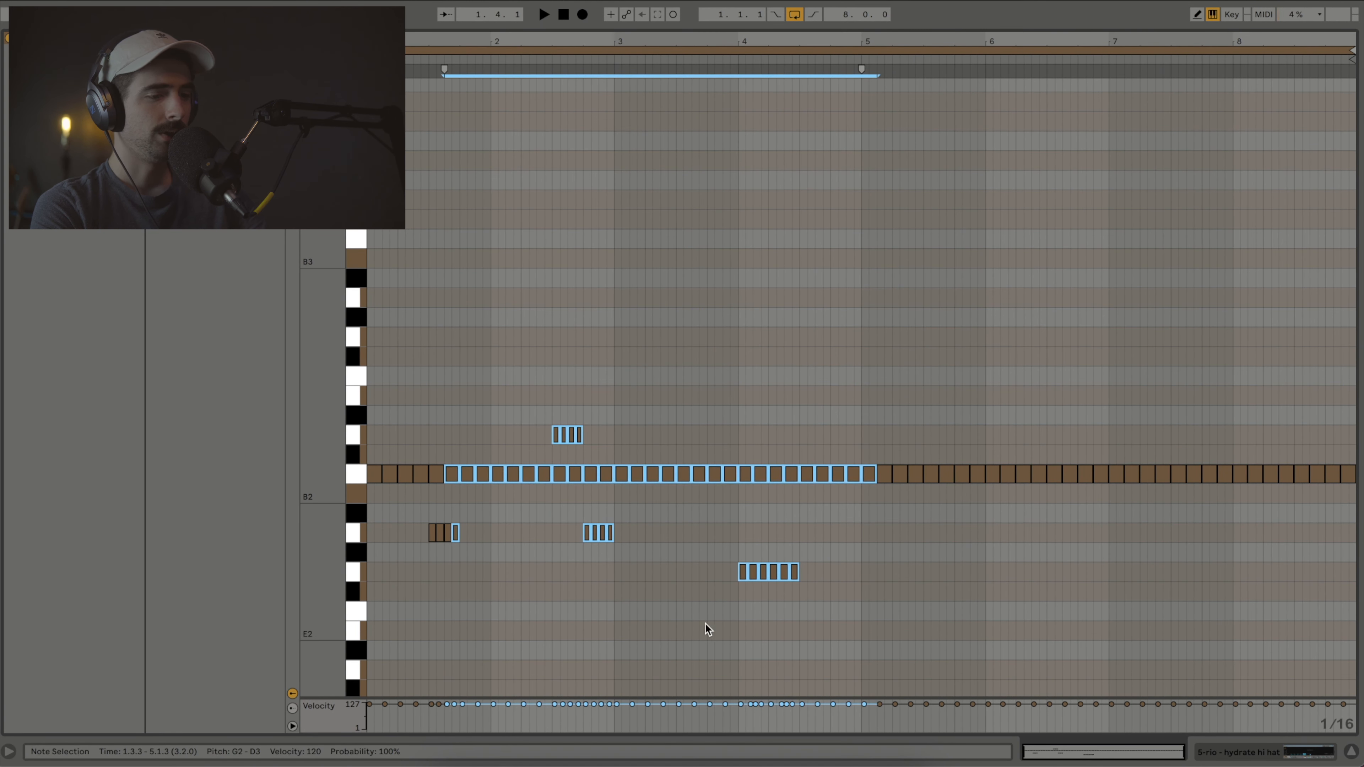
left_click_drag(852, 630, 372, 271)
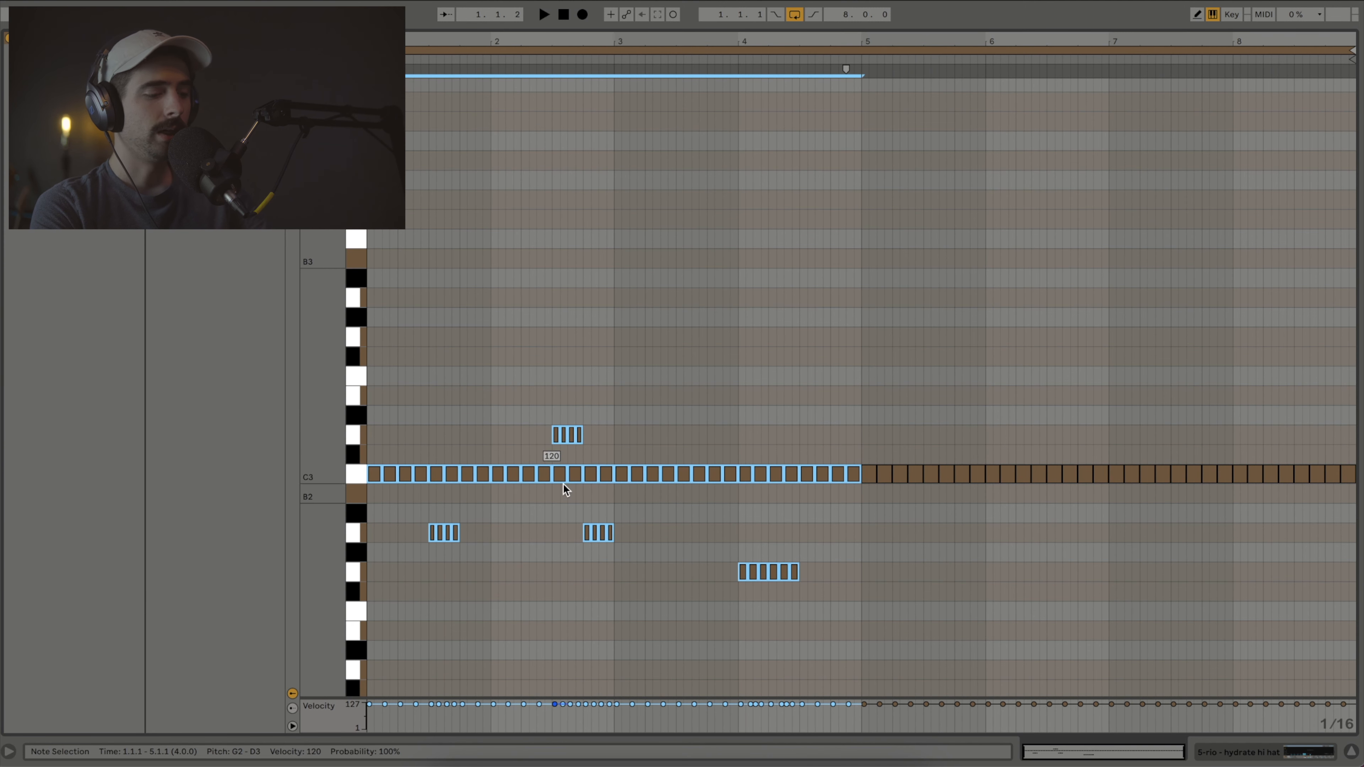
key("ctrl+d")
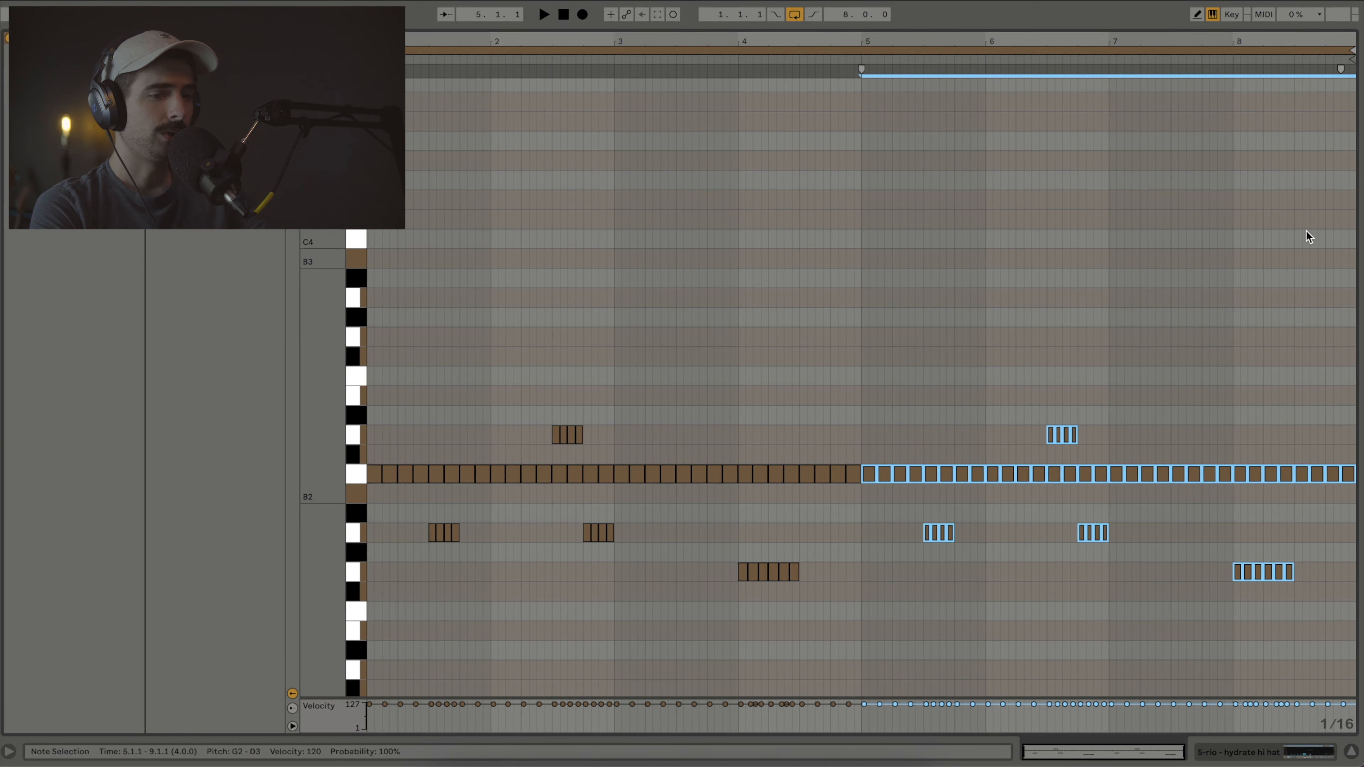
- Replace bar 4's G2 triplets with three sixteenth notes on D3 from 4.2.2 to 4.3.1 and a sixteenth-note roll on A2 from 4.4.1
left_click(1274, 597)
key("b")
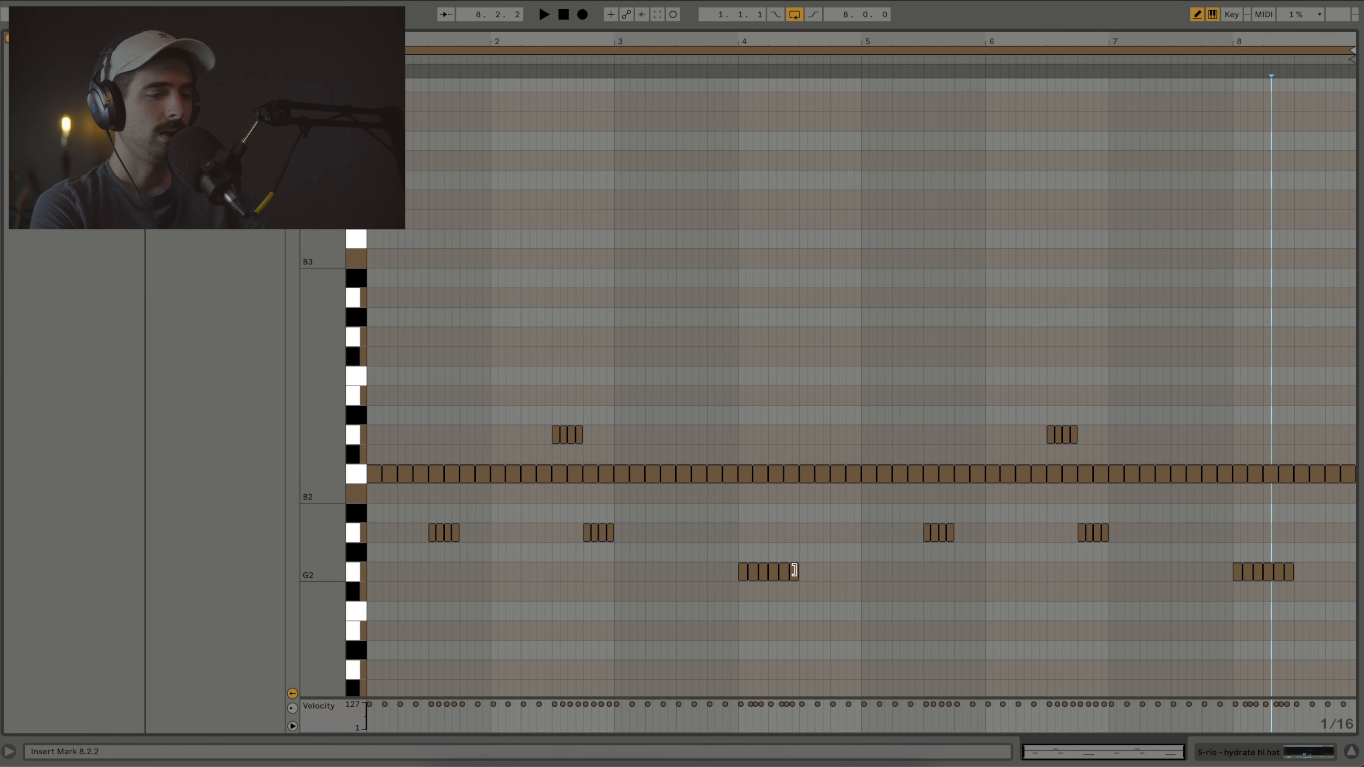
left_click_drag(792, 570, 748, 564)
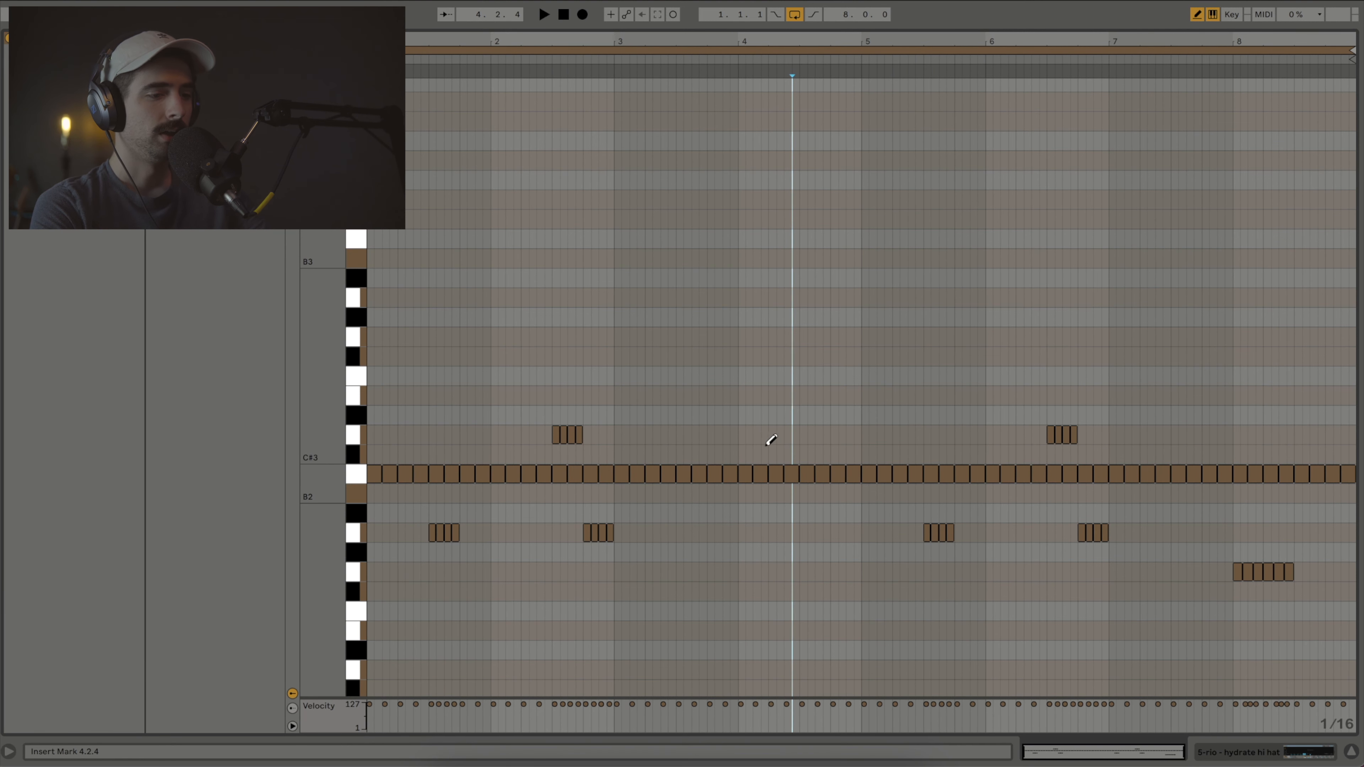
left_click(782, 434)
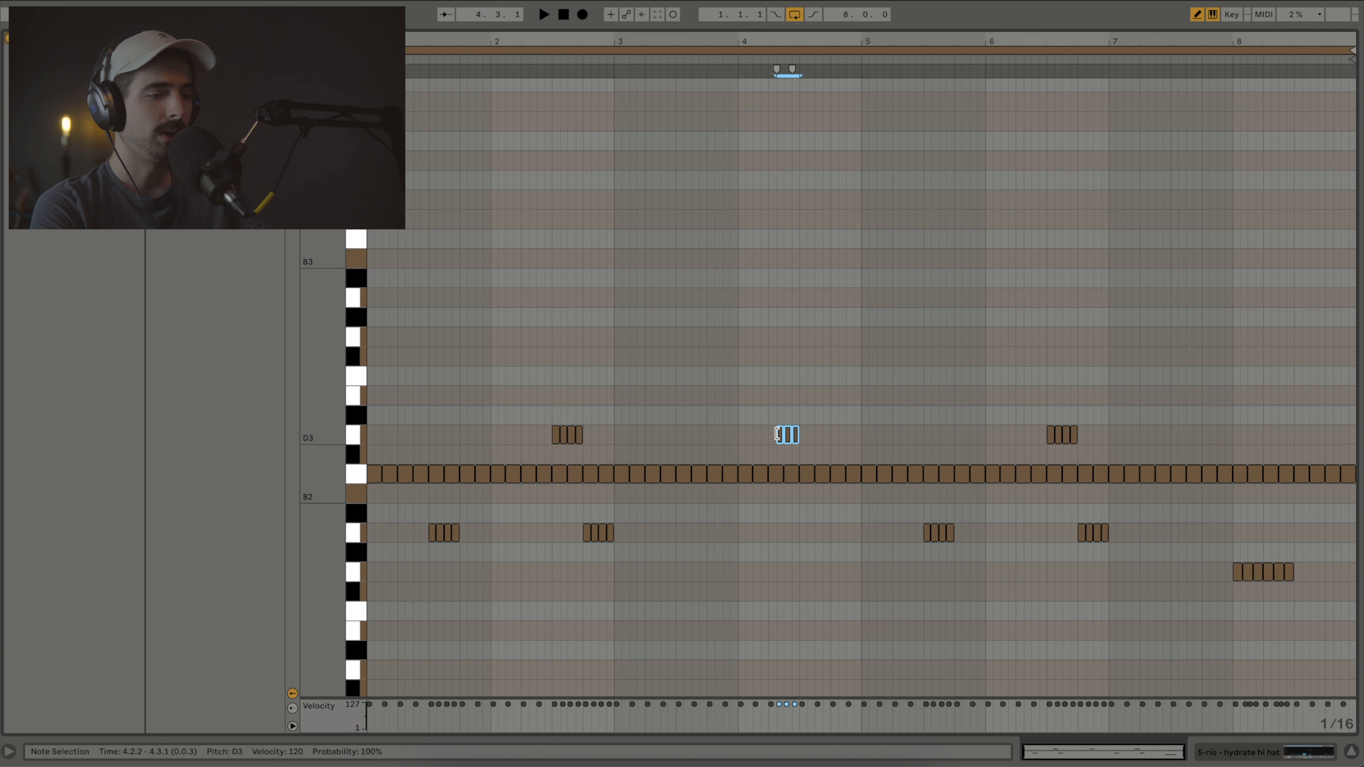
left_click_drag(834, 534, 856, 534)
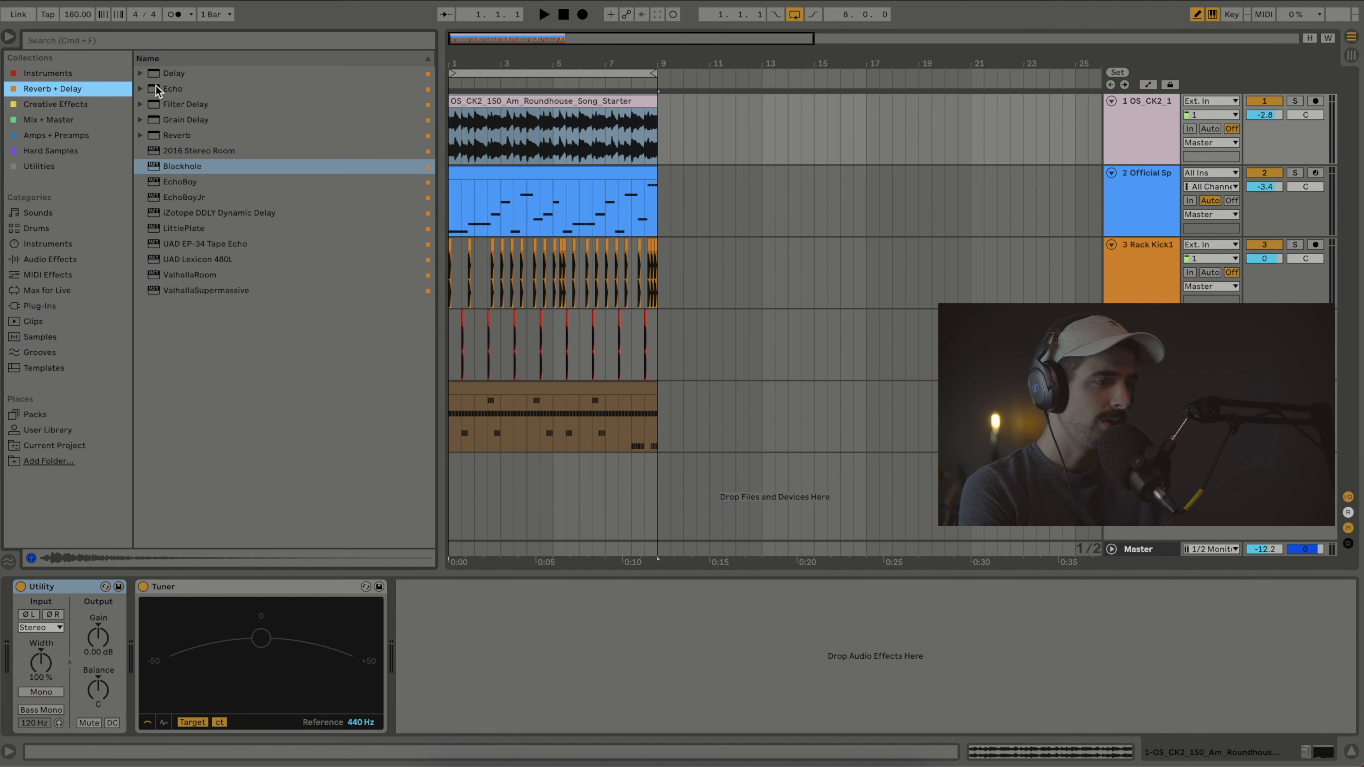
- Add the Echo effect to the melody loop track after the Tuner
left_click(156, 88)
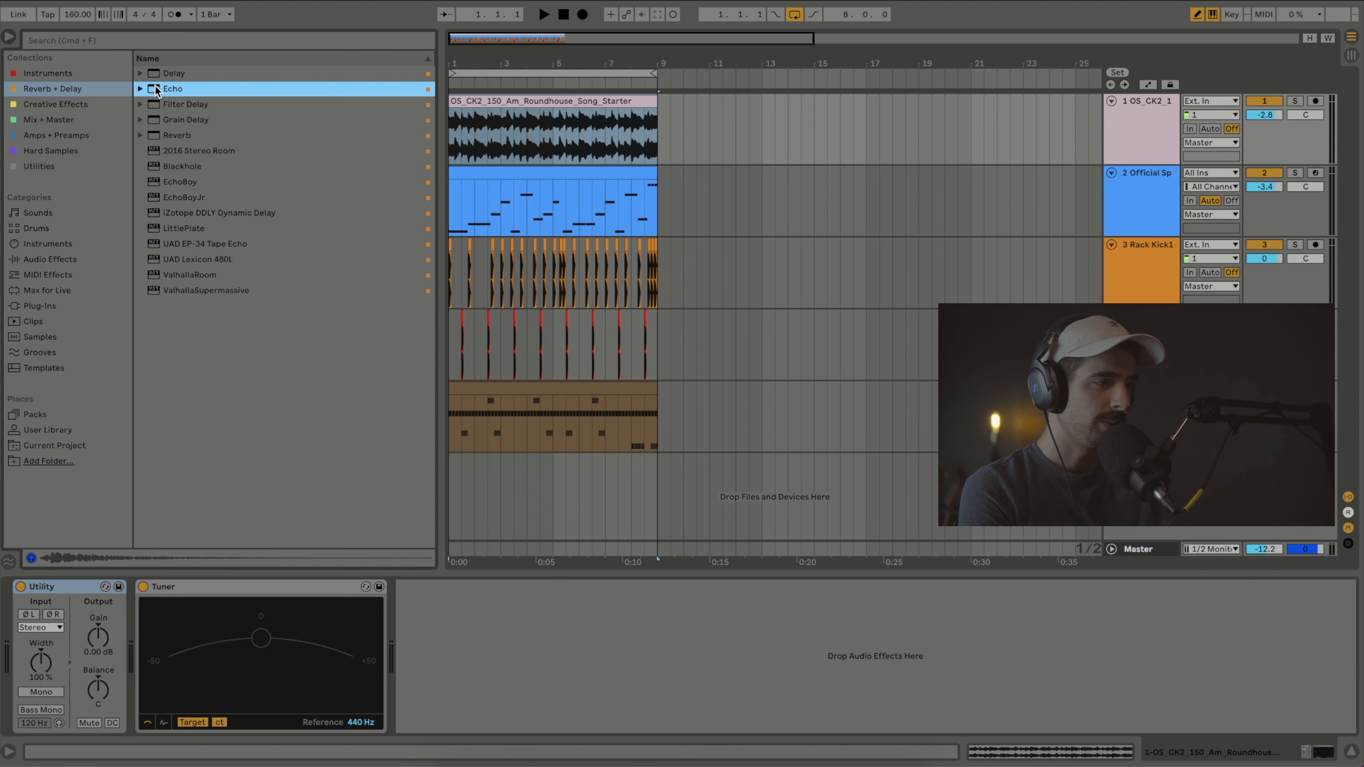
left_click_drag(566, 553, 746, 458)
left_click_drag(1129, 100, 1129, 102)
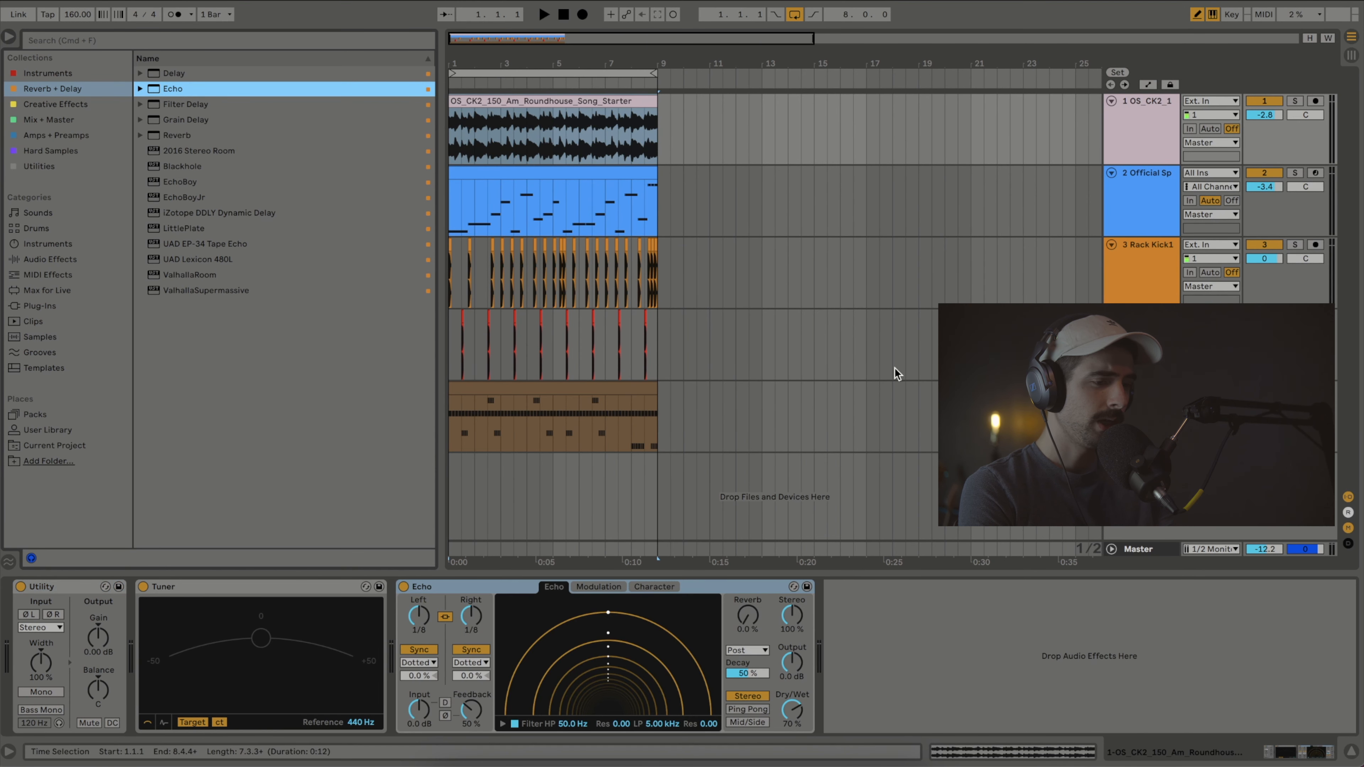
- Set Echo's Dry/Wet to 26% during playback and both dotted delay times to 1/4
key("space")
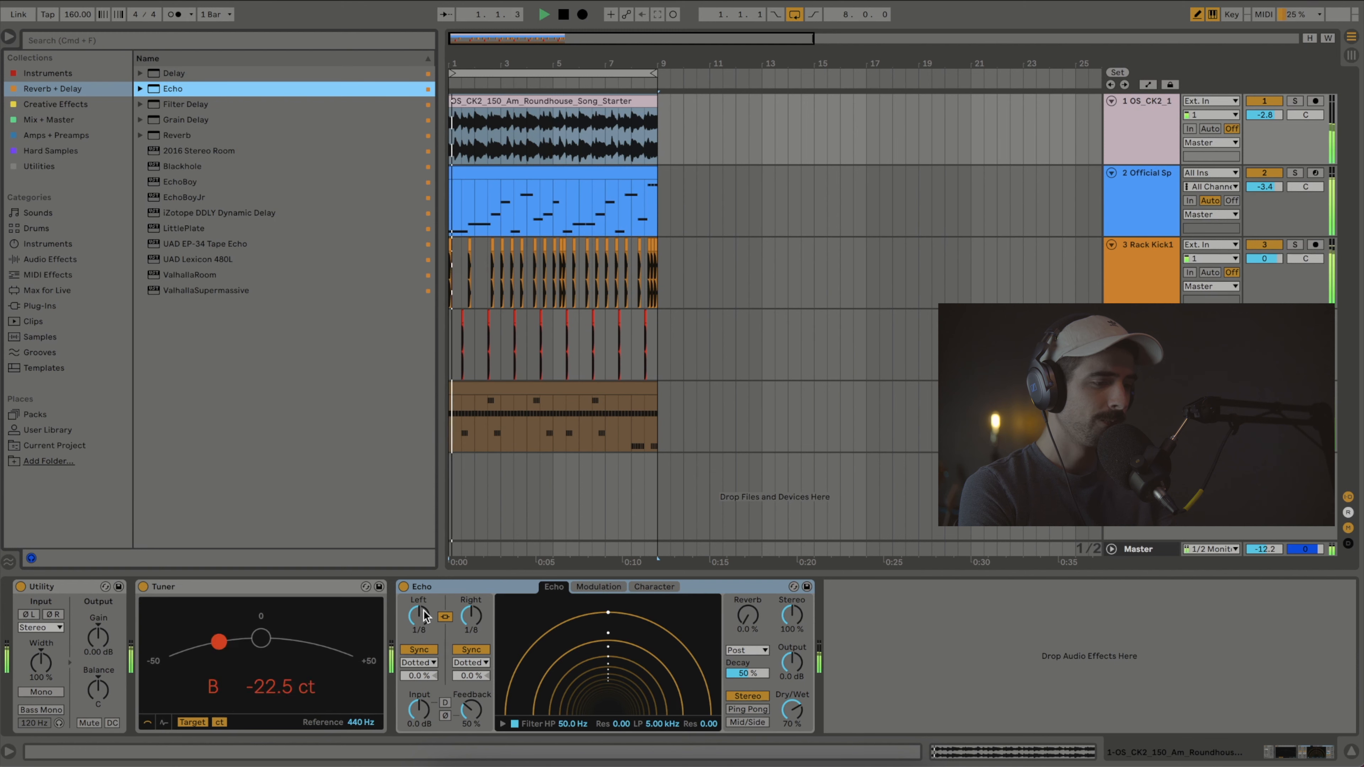
left_click_drag(792, 710, 793, 758)
key("space")
left_click_drag(471, 616, 471, 613)
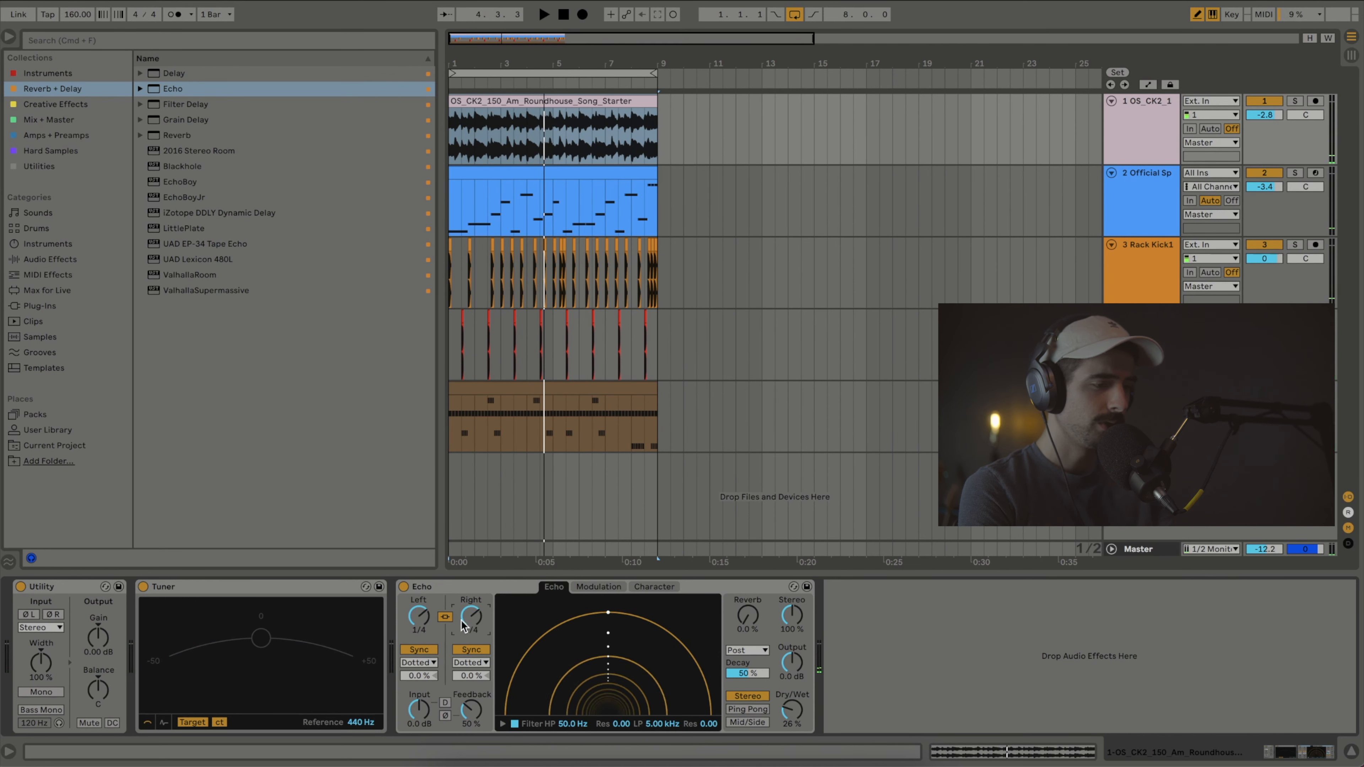
- Play the beat, solo the melody loop track, and reduce Echo's Dry/Wet to 20% and its Feedback to 30%
key("space")
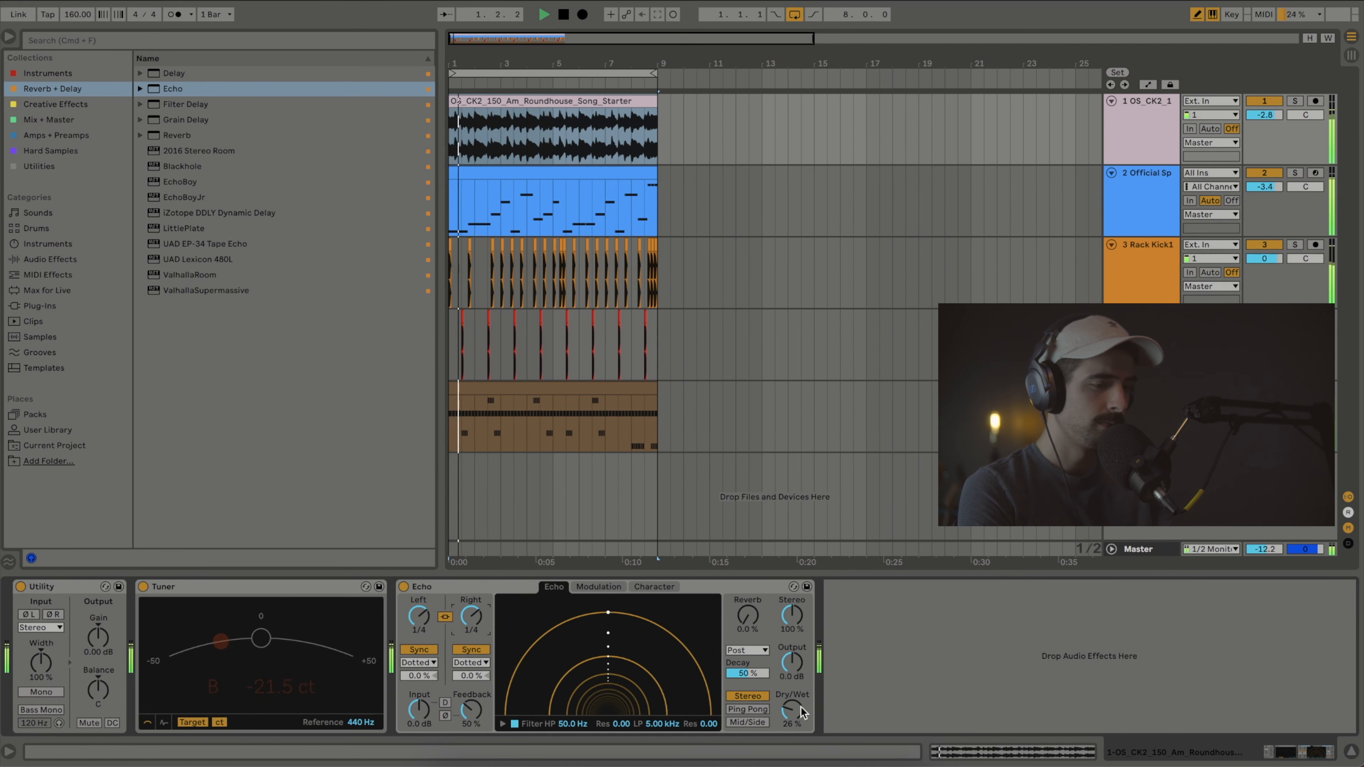
left_click_drag(794, 712, 795, 717)
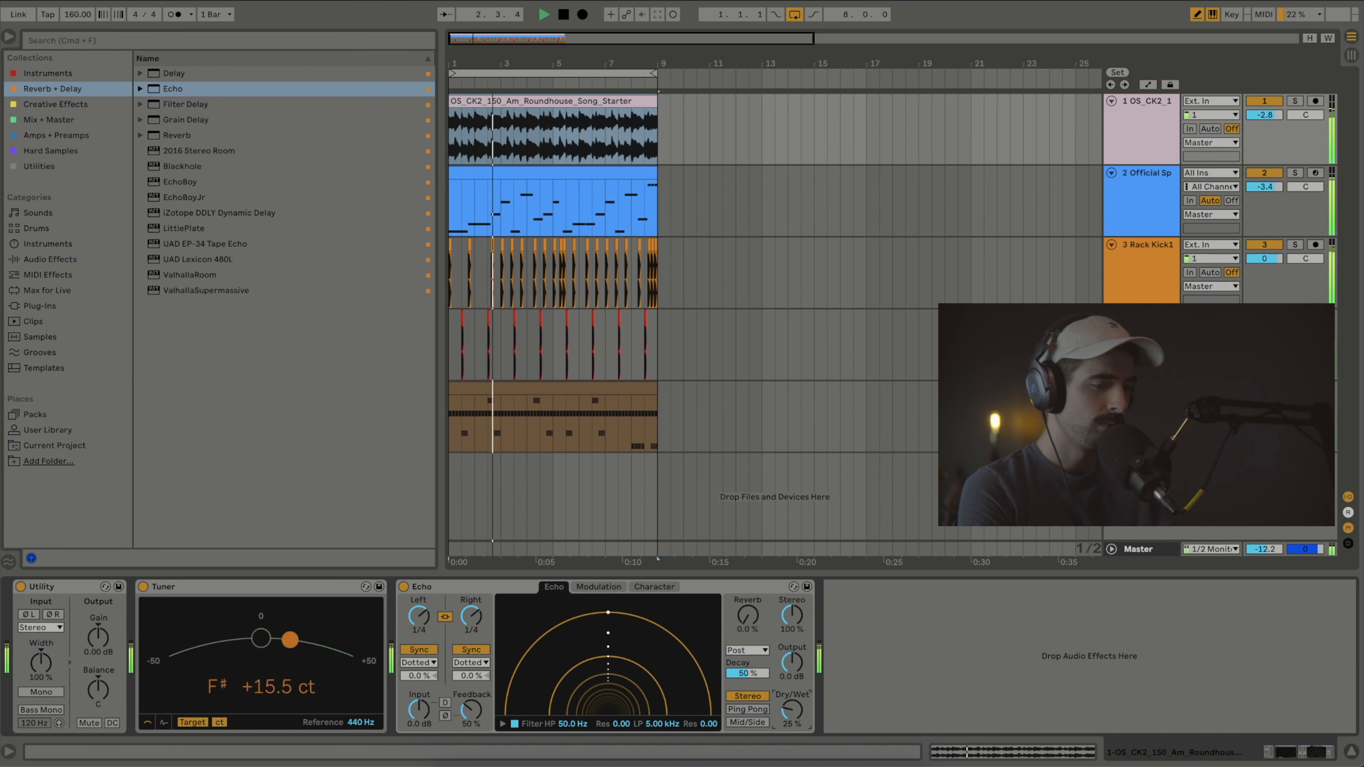
left_click(1296, 100)
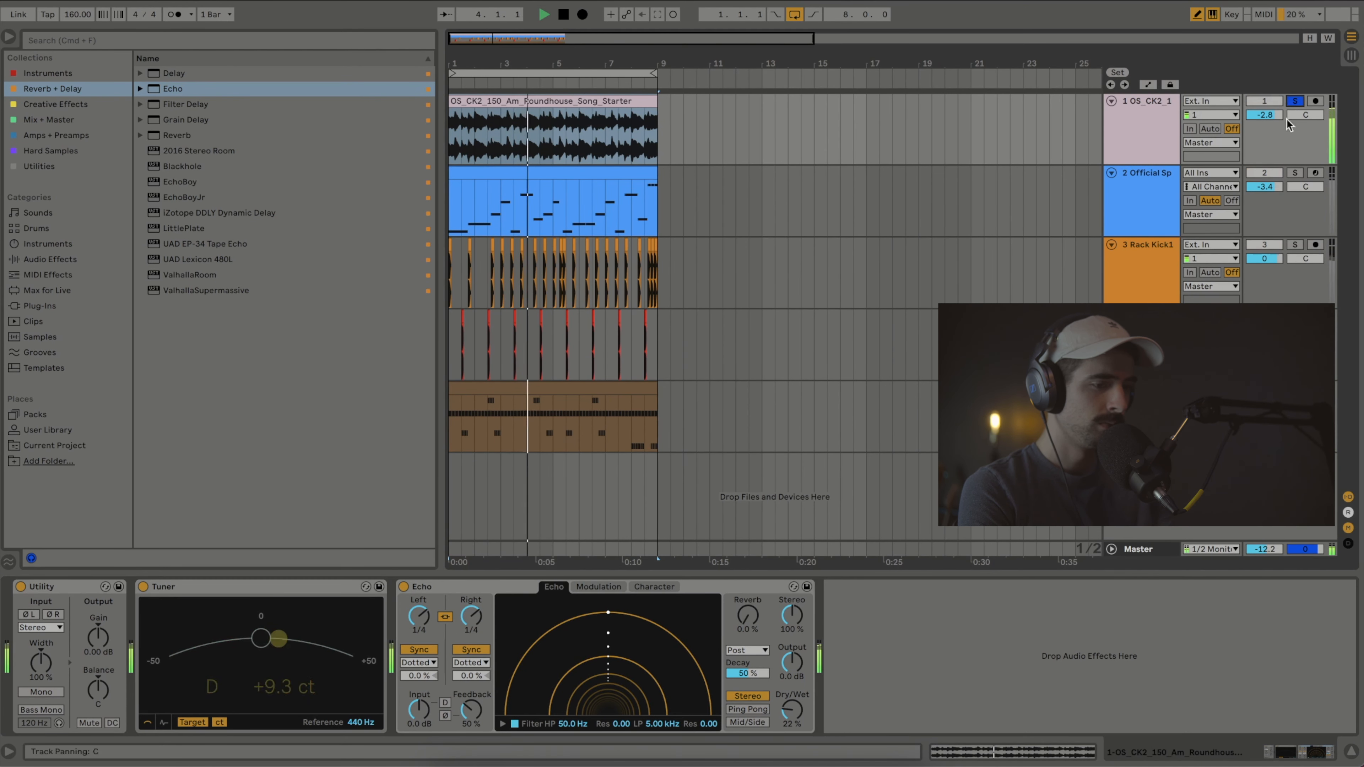
left_click_drag(800, 712, 801, 714)
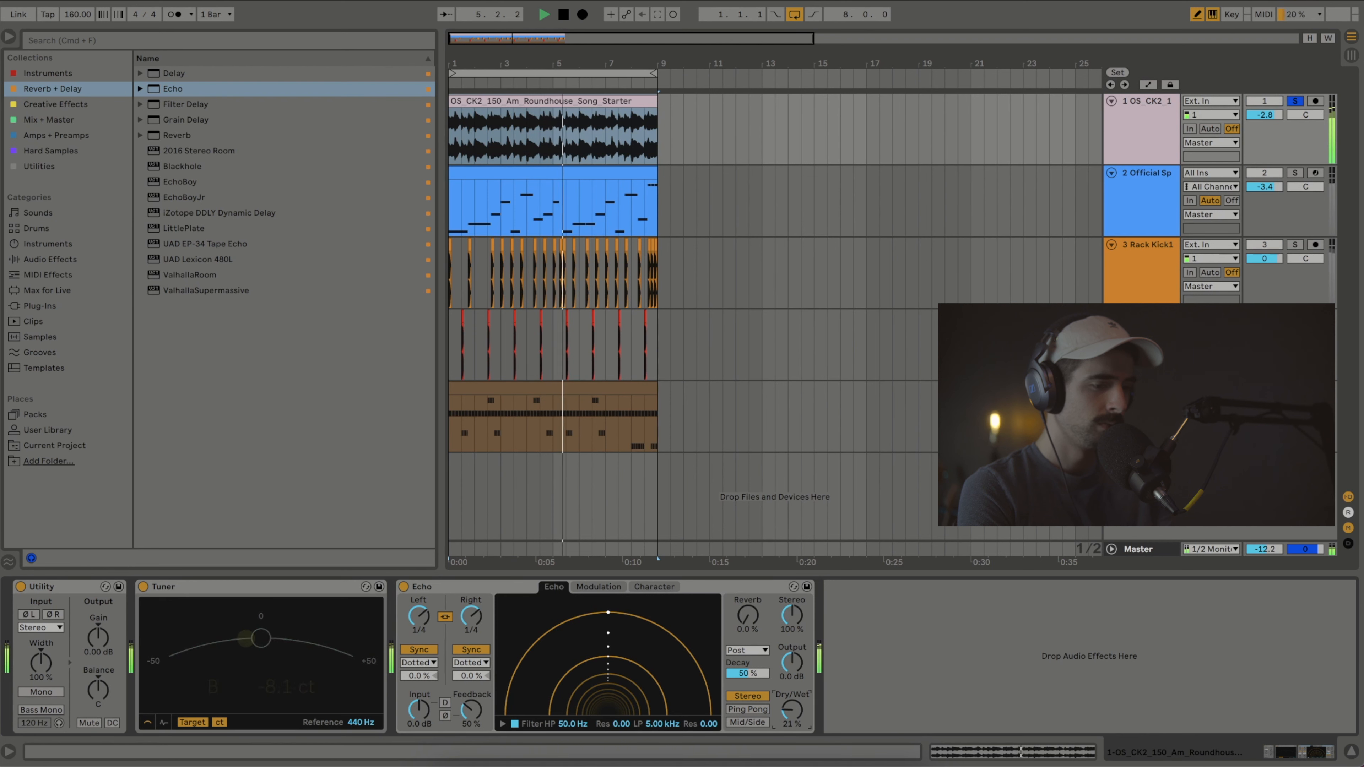
key("space")
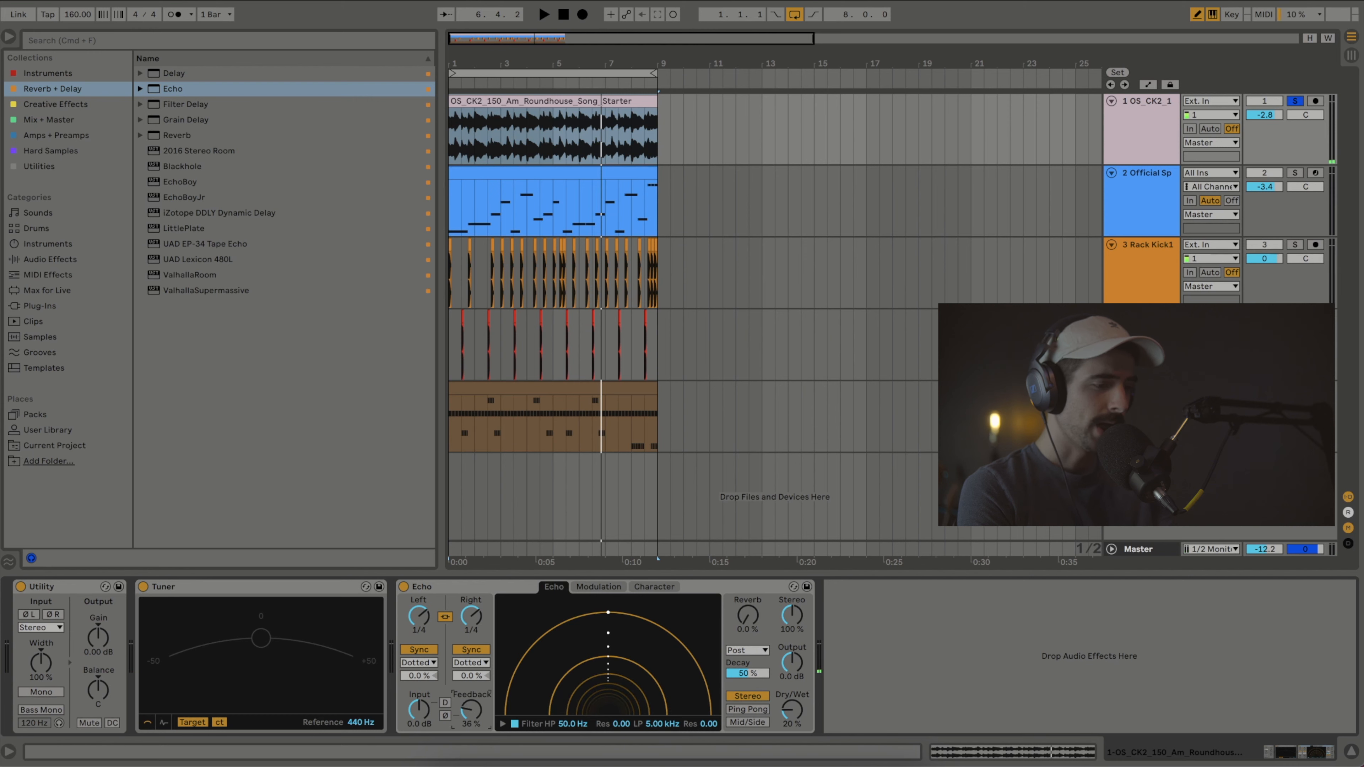
key("space")
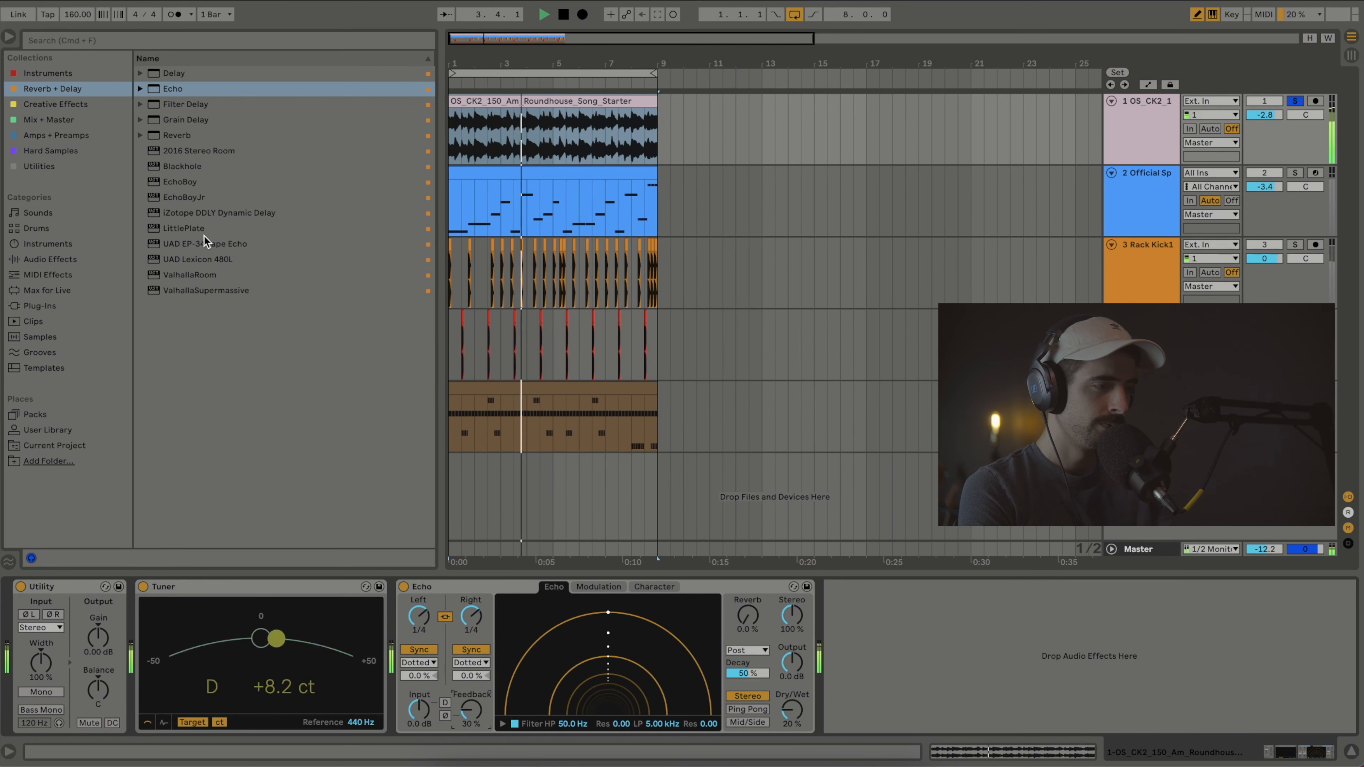
key("space")
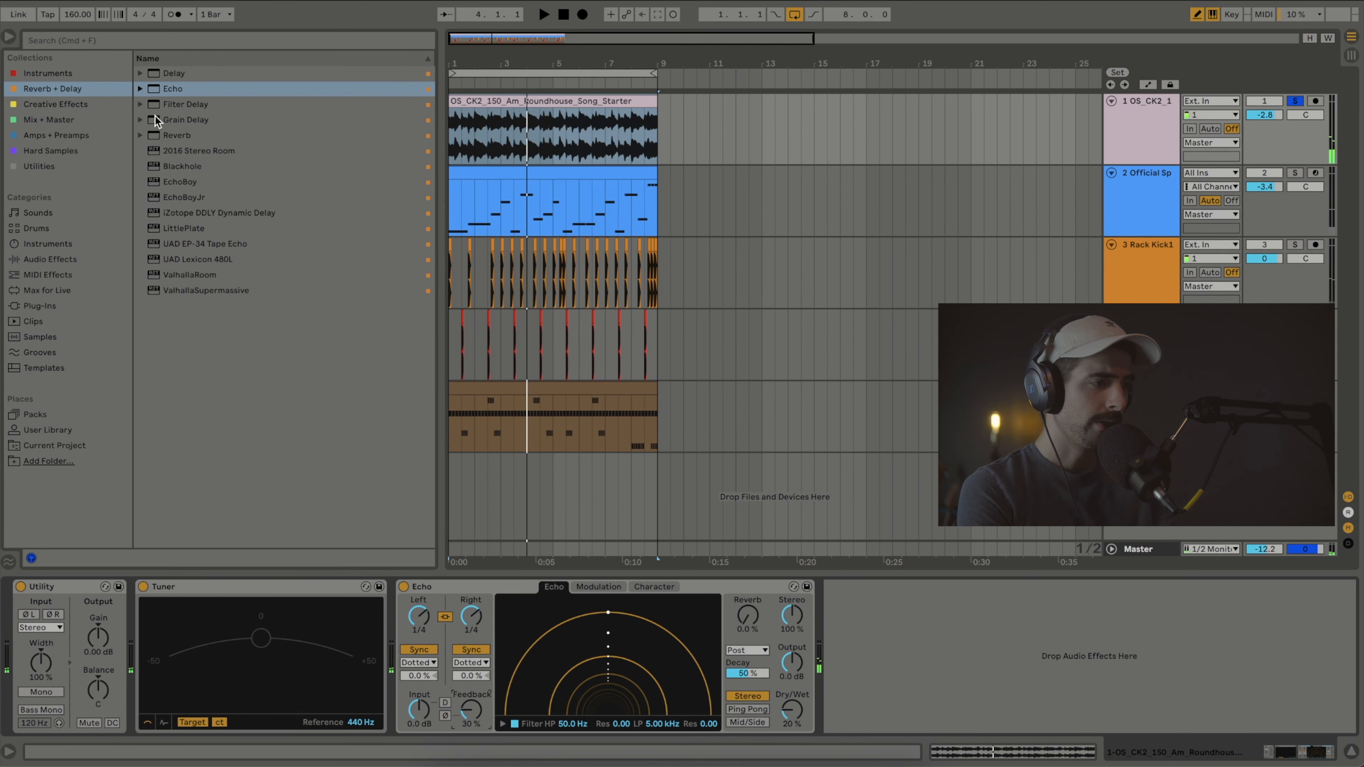
- Add Grain Delay after Echo with Pitch 12.0, Frequency 1.73 Hz and the delay unsynced at 11.9 ms
left_click_drag(155, 119, 966, 603)
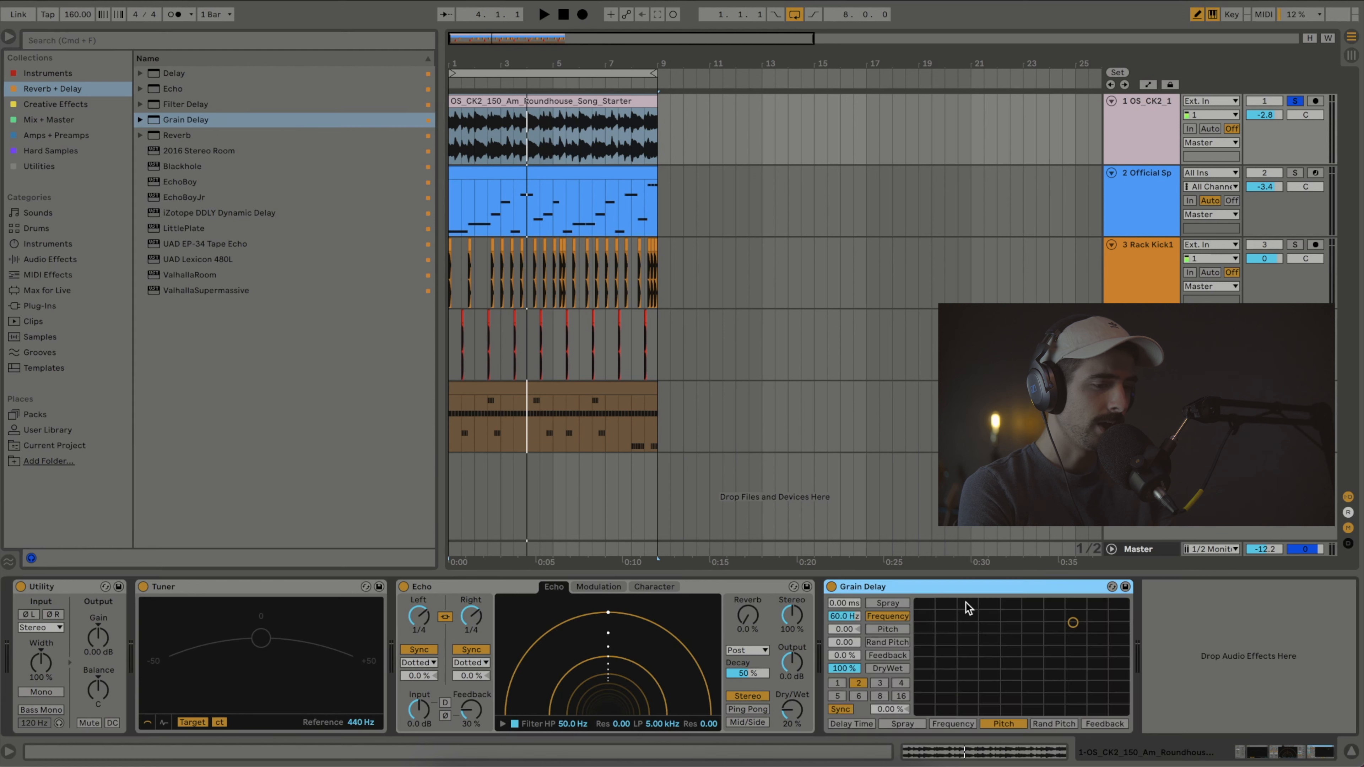
left_click(881, 629)
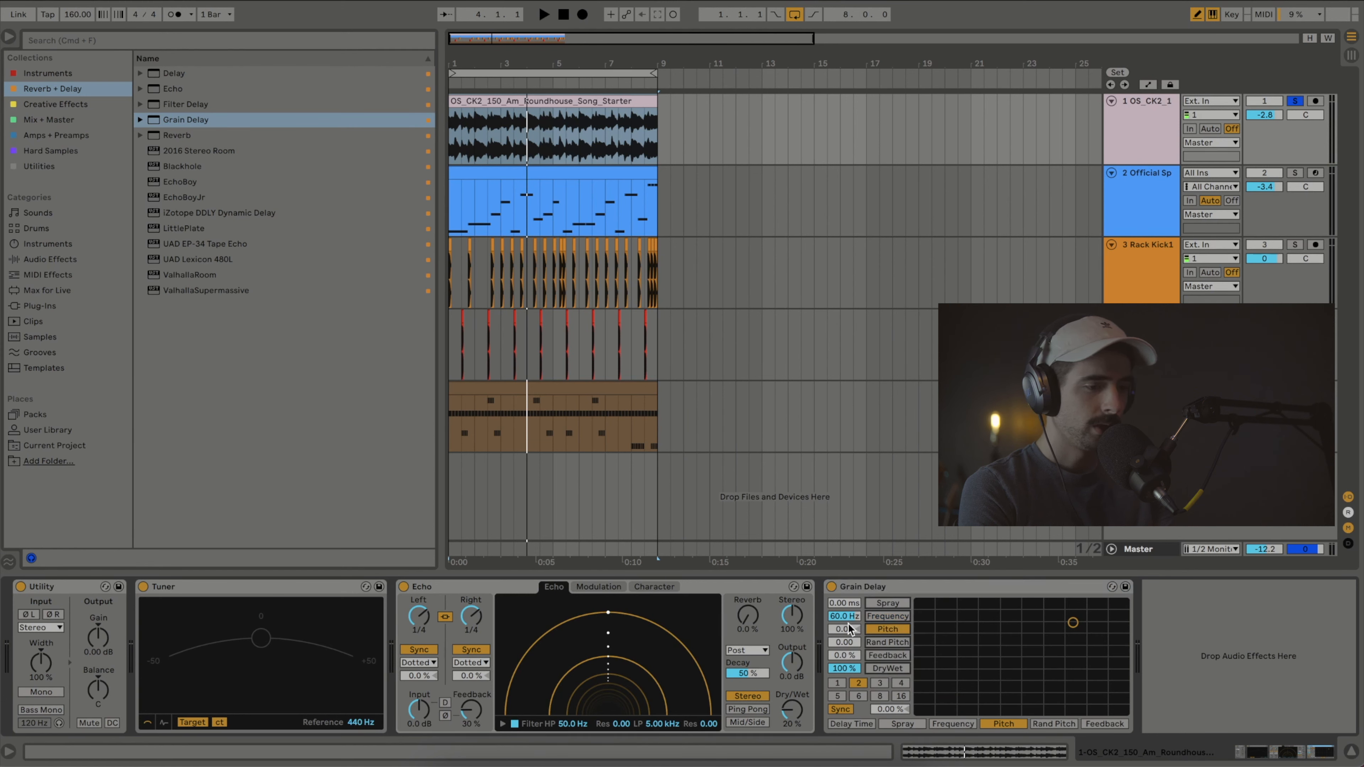
left_click_drag(849, 624, 852, 635)
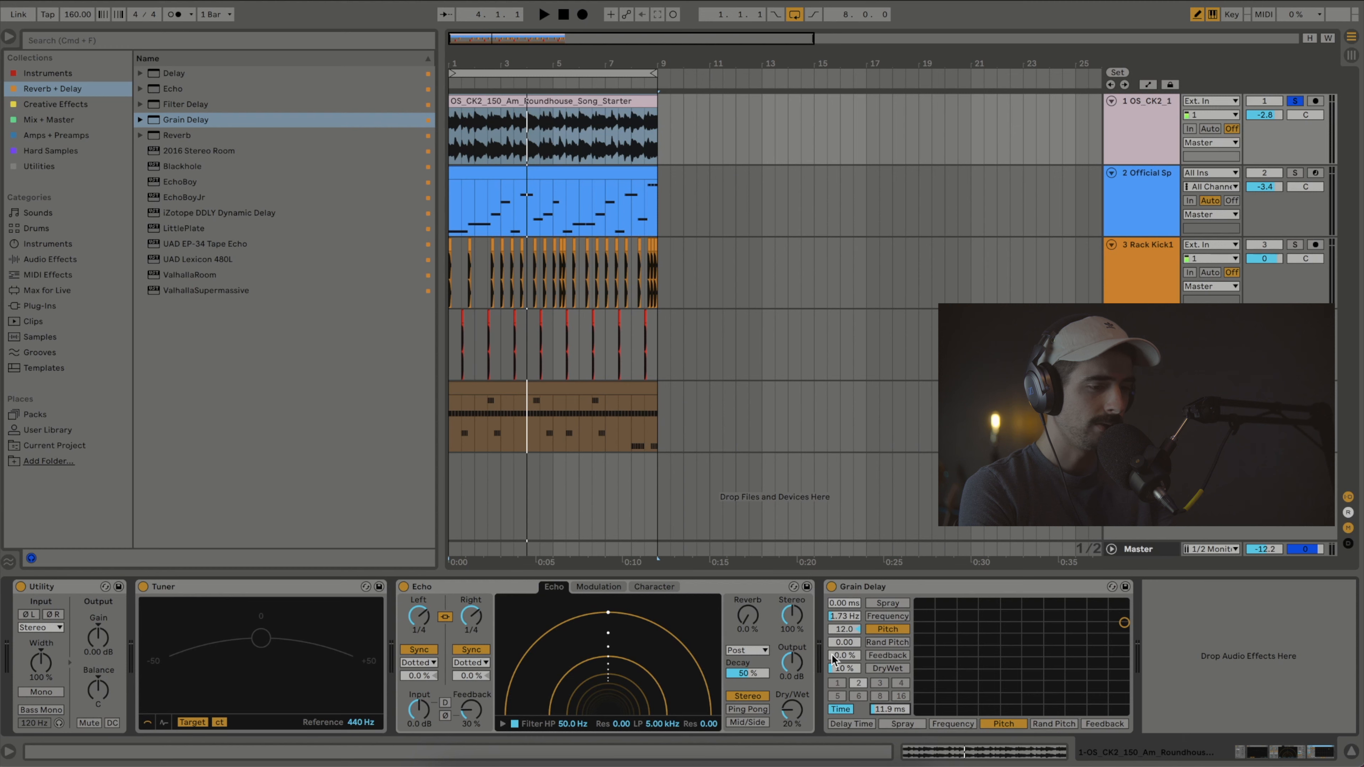
- Play the soloed melody and adjust Grain Delay to 19% DryWet and 1.42 Hz Frequency
key("space")
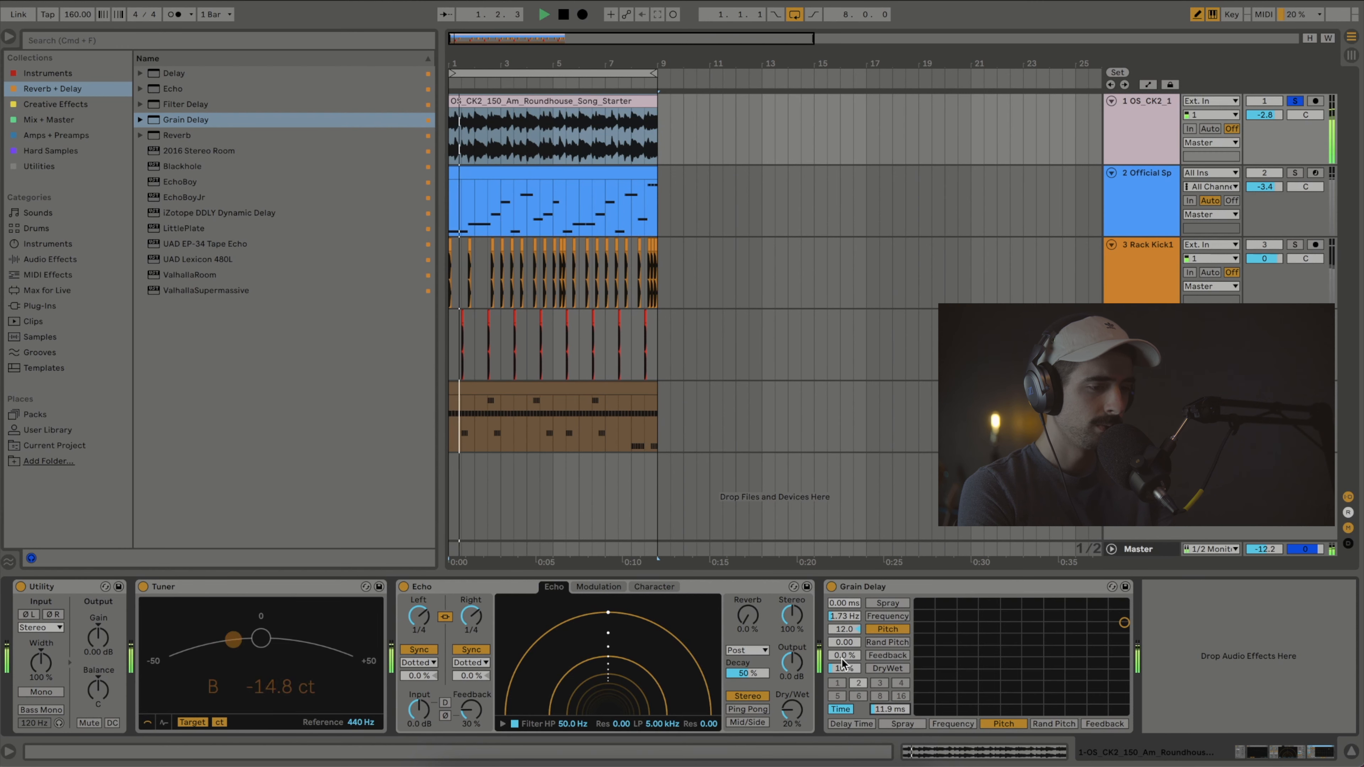
mouse_move(842, 669)
left_mouse_down()
mouse_move(843, 657)
mouse_move(843, 672)
left_mouse_up()
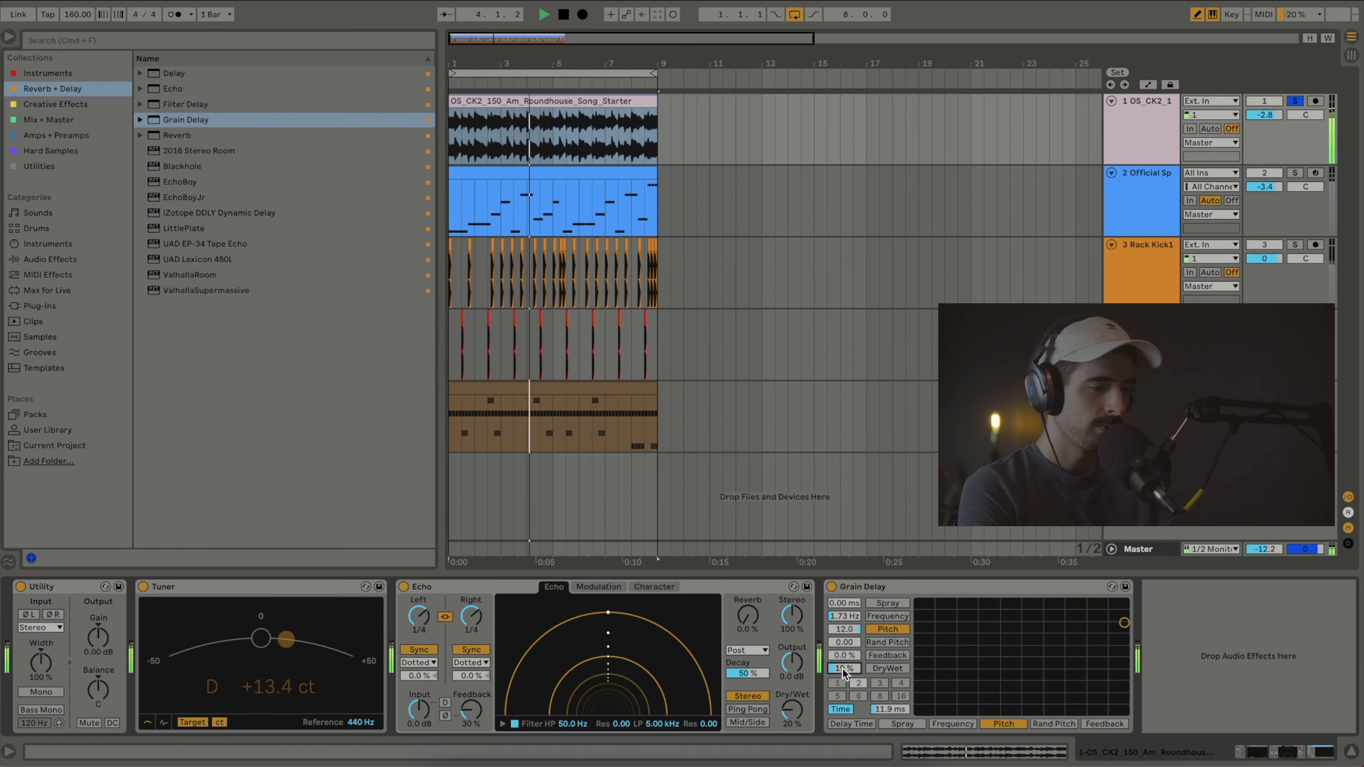
key("space")
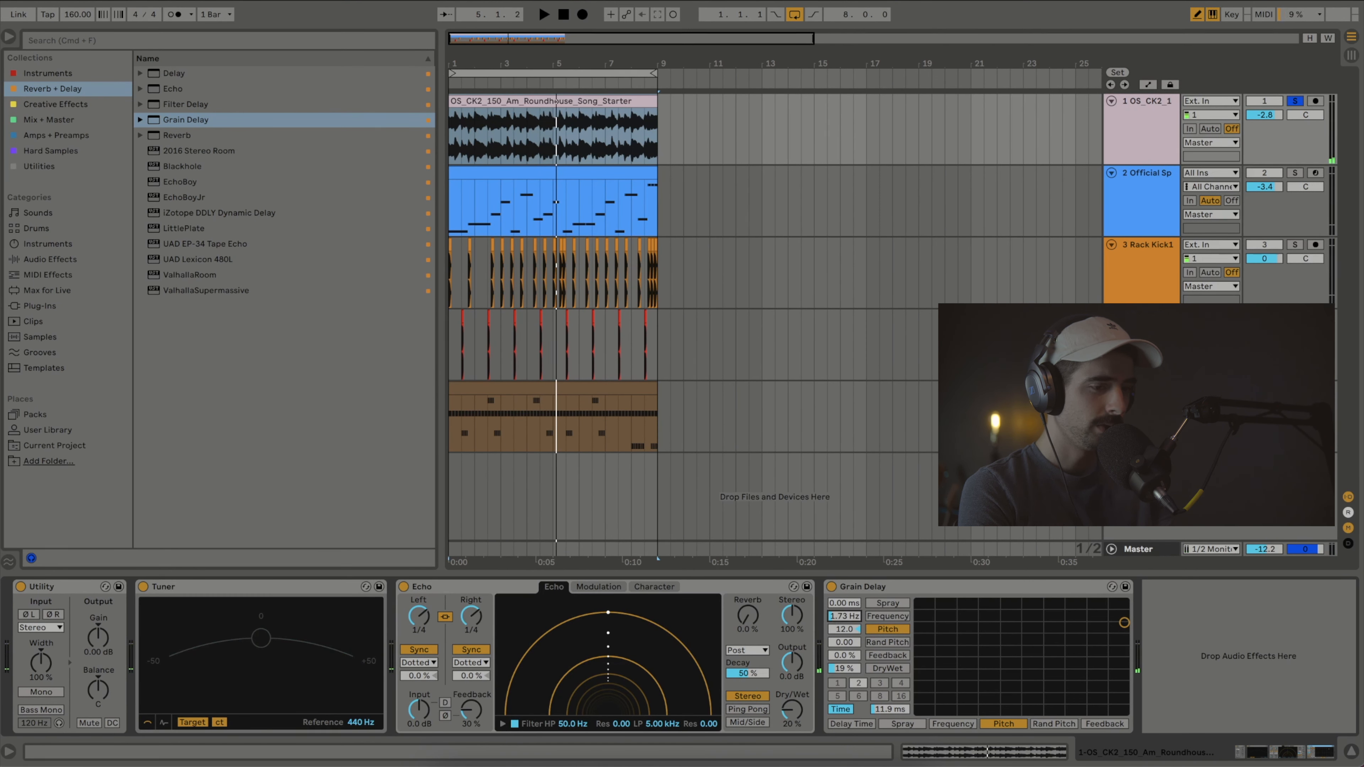
key("space")
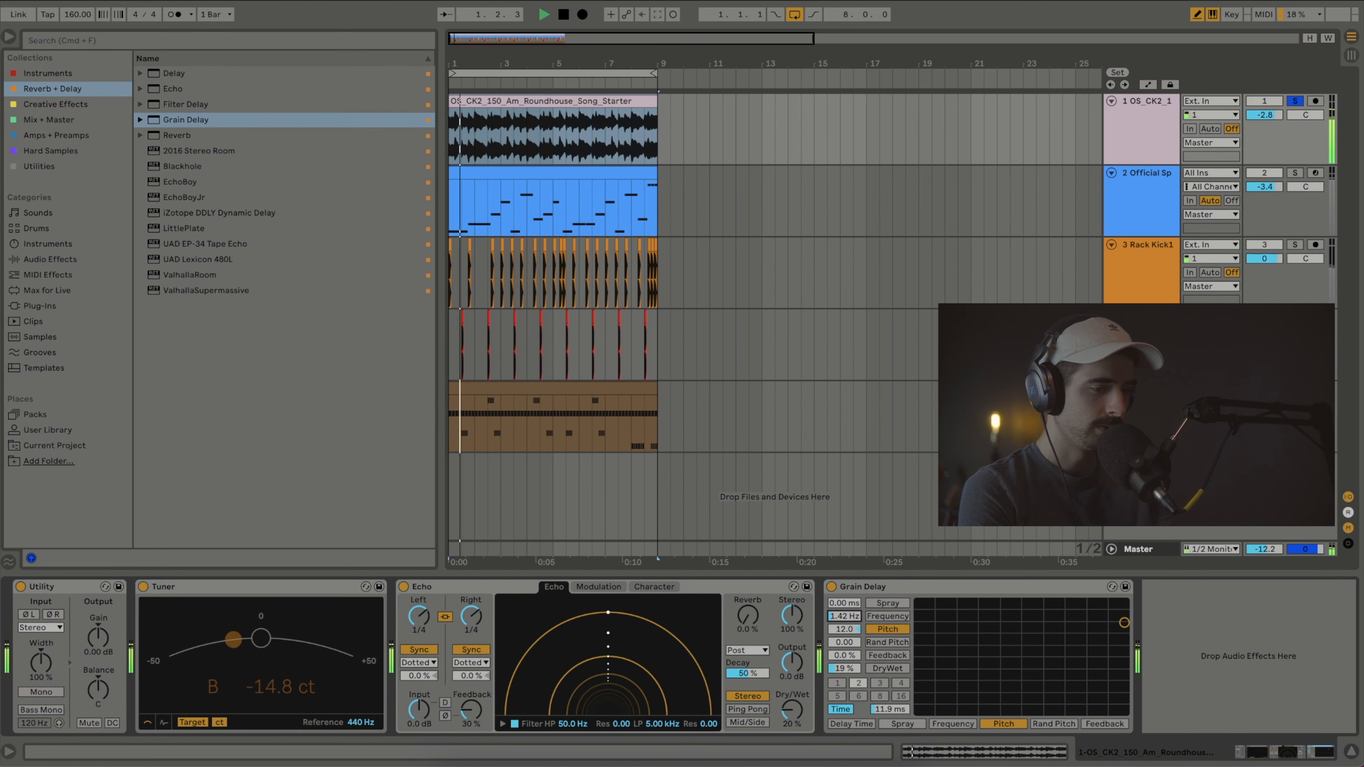
- Set the melody track's Grain Delay to 2.77 Hz Frequency and 16.9 ms delay time during playback, and stop playback
left_click_drag(843, 616, 844, 614)
left_click_drag(884, 701, 875, 708)
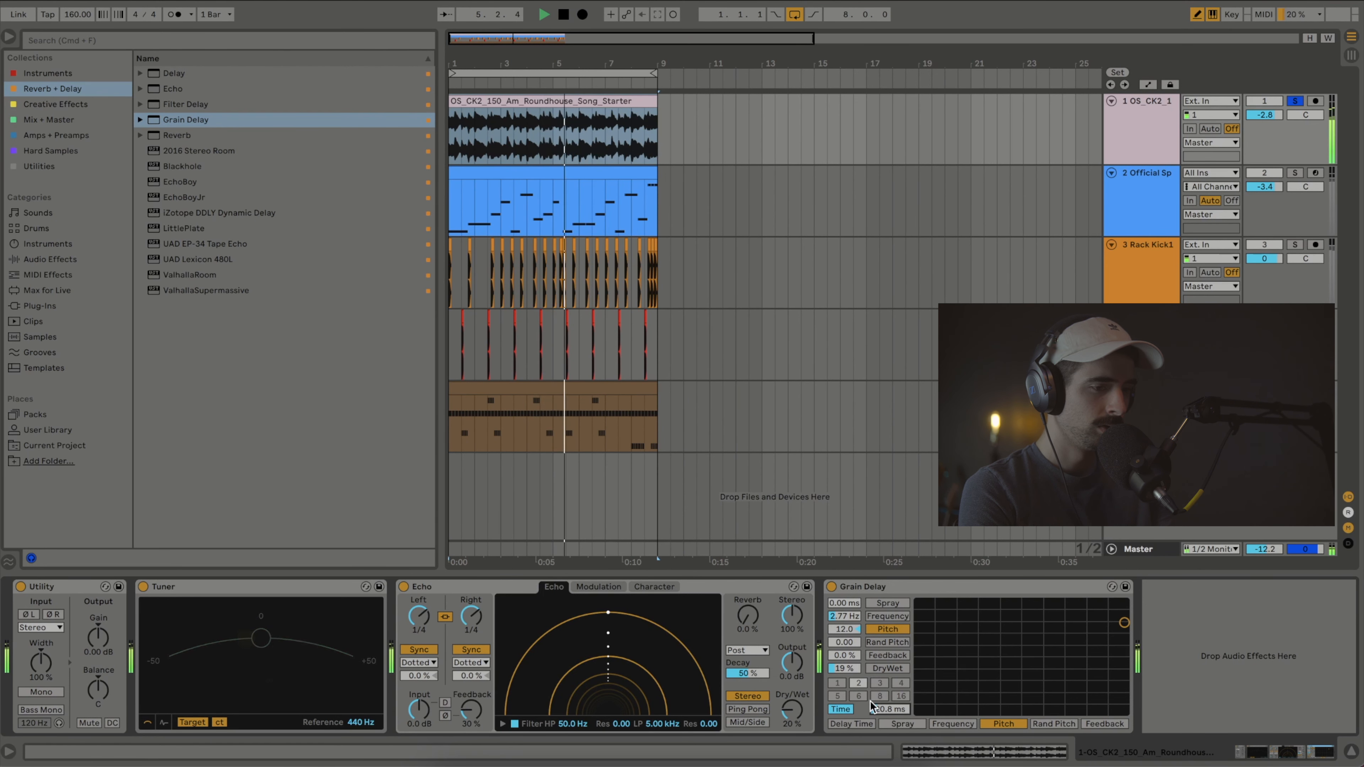
key("space")
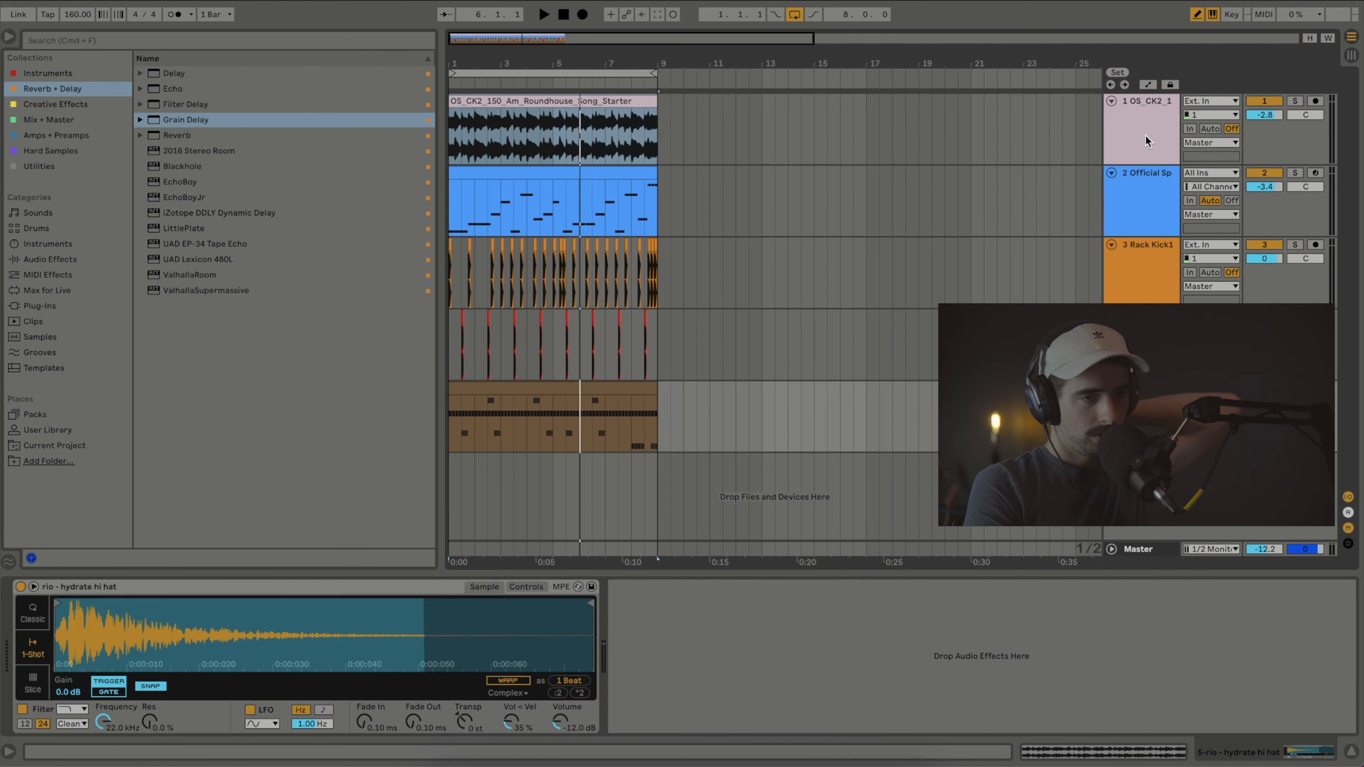
left_click(1146, 137)
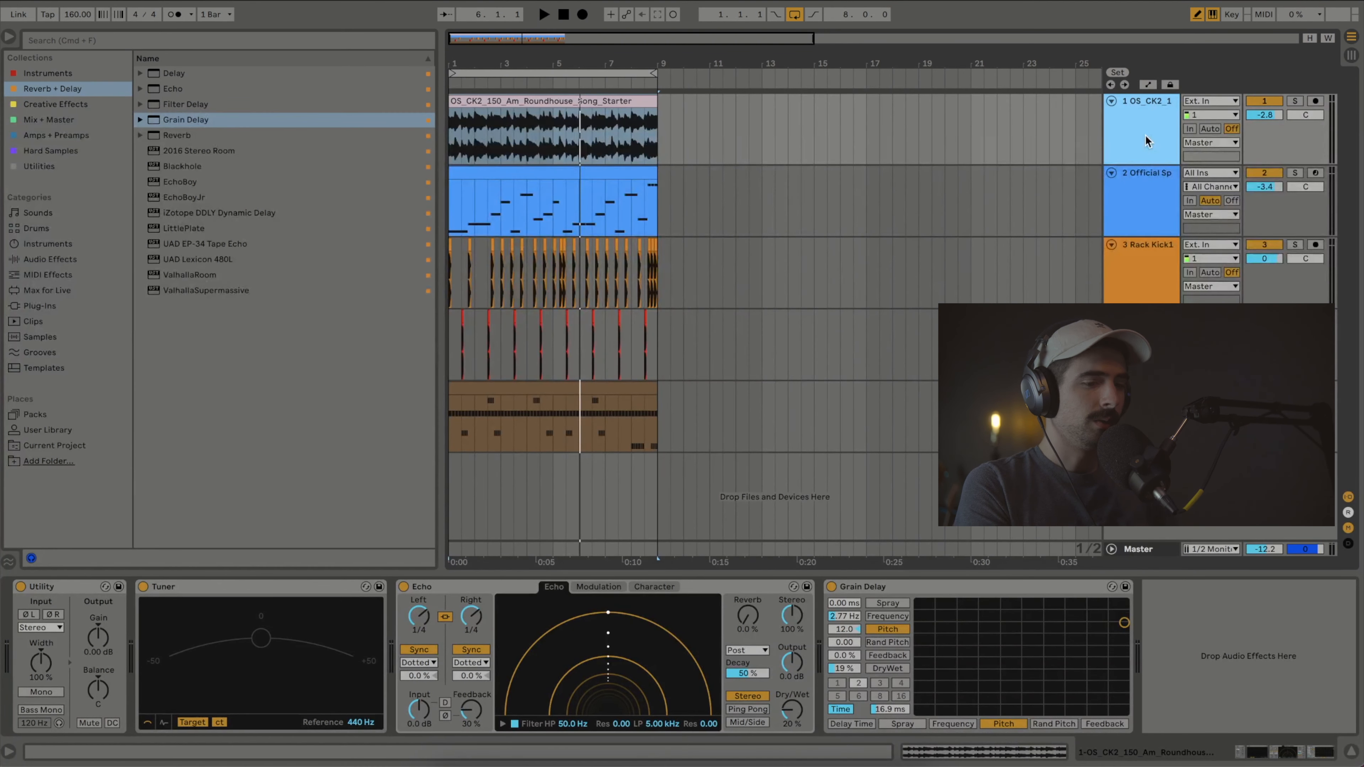
- Show the Master track's devices, play the beat and raise the Glue Compressor's Makeup gain to 3.02 dB
left_click(1136, 549)
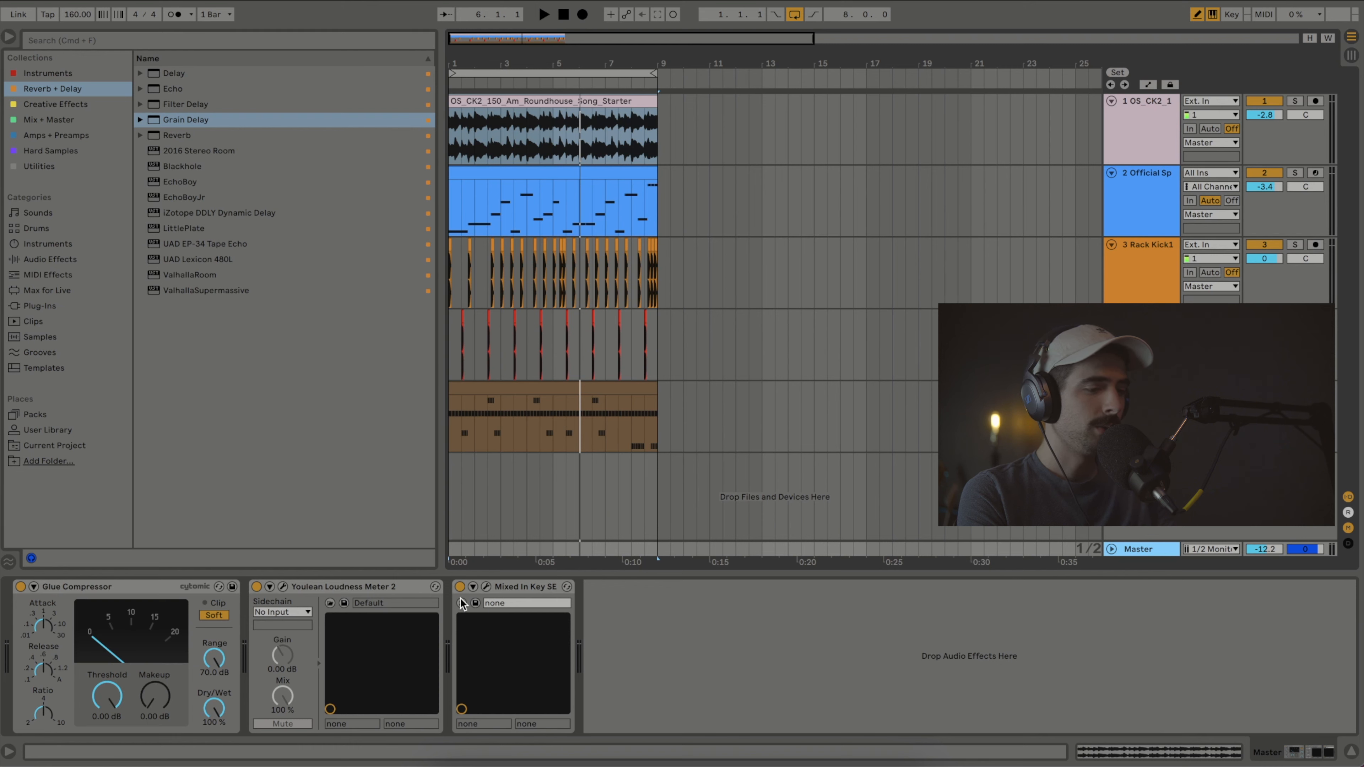
left_click(325, 589)
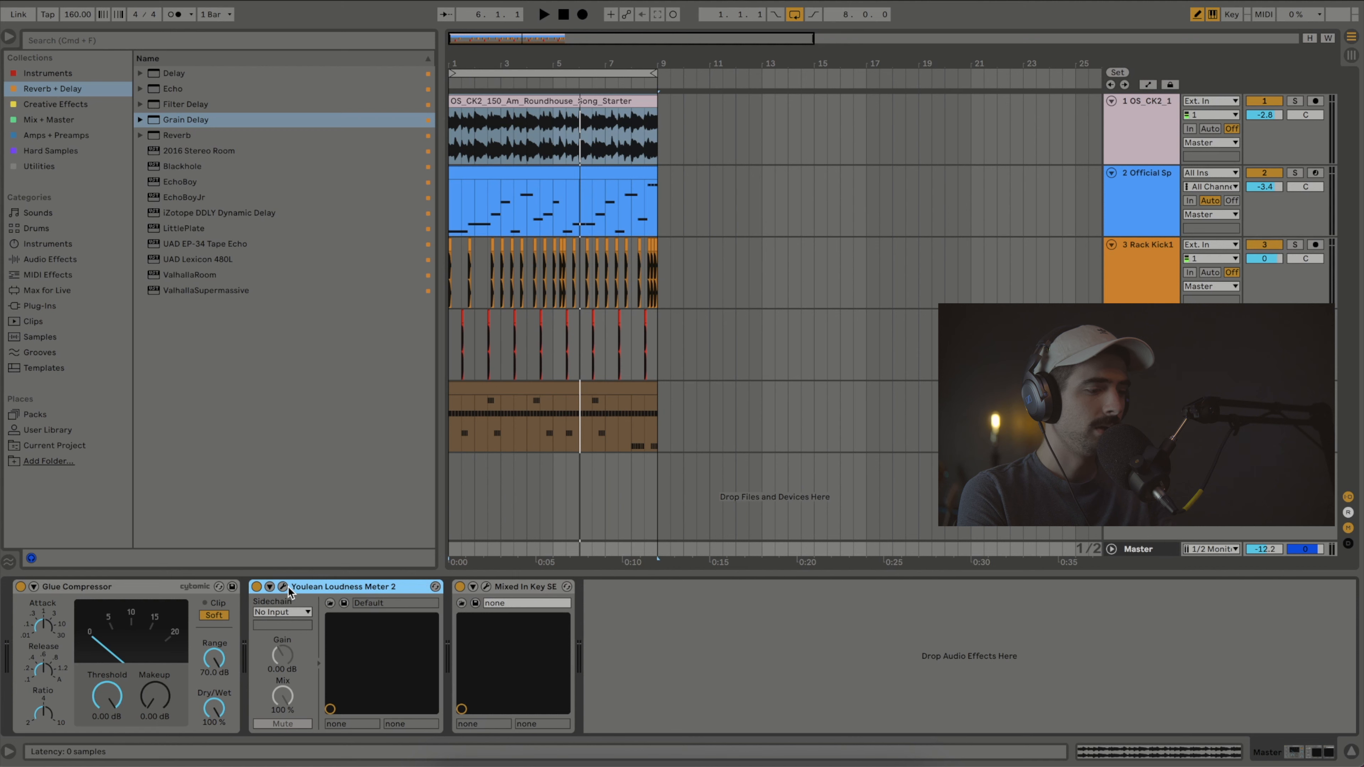
left_click(492, 588)
left_click(392, 588)
key("space")
mouse_move(148, 684)
left_mouse_down()
mouse_move(147, 670)
mouse_move(157, 699)
left_mouse_up()
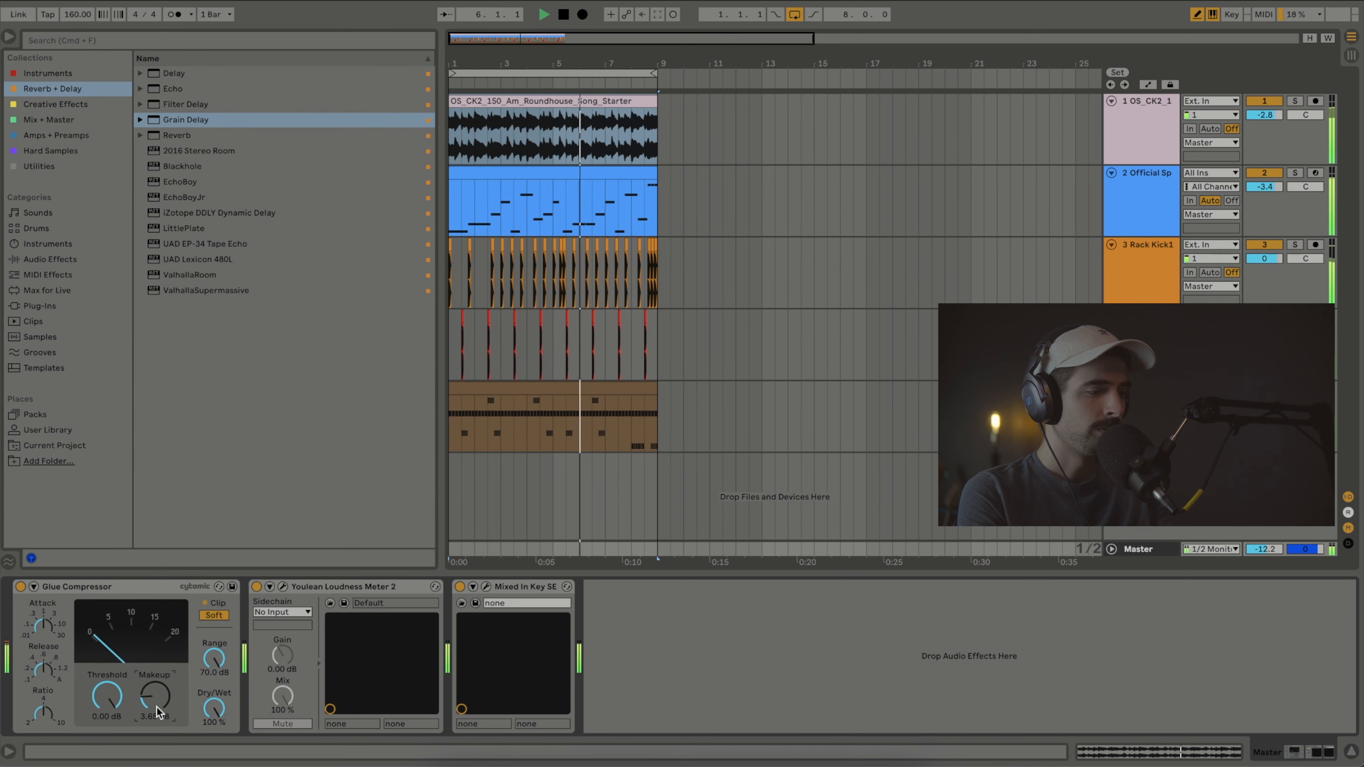
- Balance the drum levels during playback: hi-hat track at -3.2 dB, clap at -3.0 dB and kick at -0.4 dB
key("Tab")
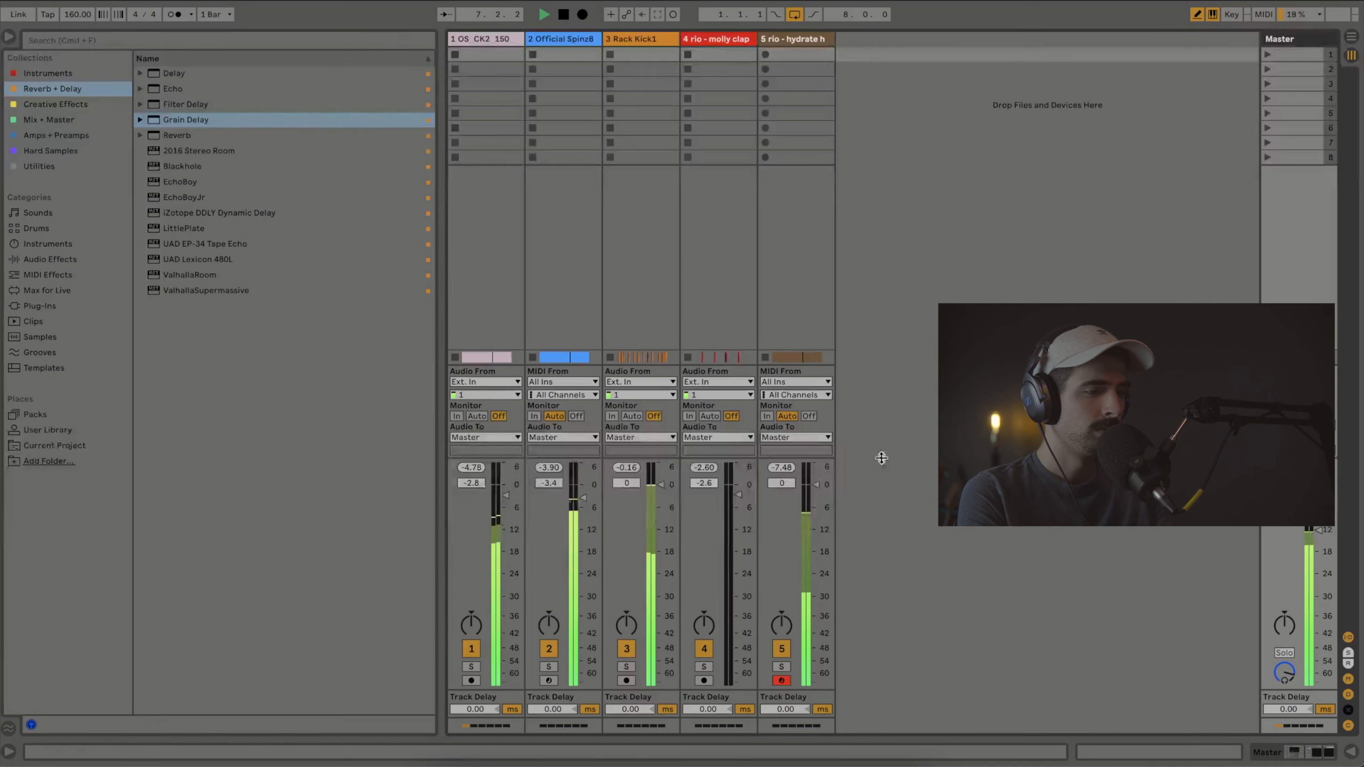
left_click_drag(815, 484, 738, 497)
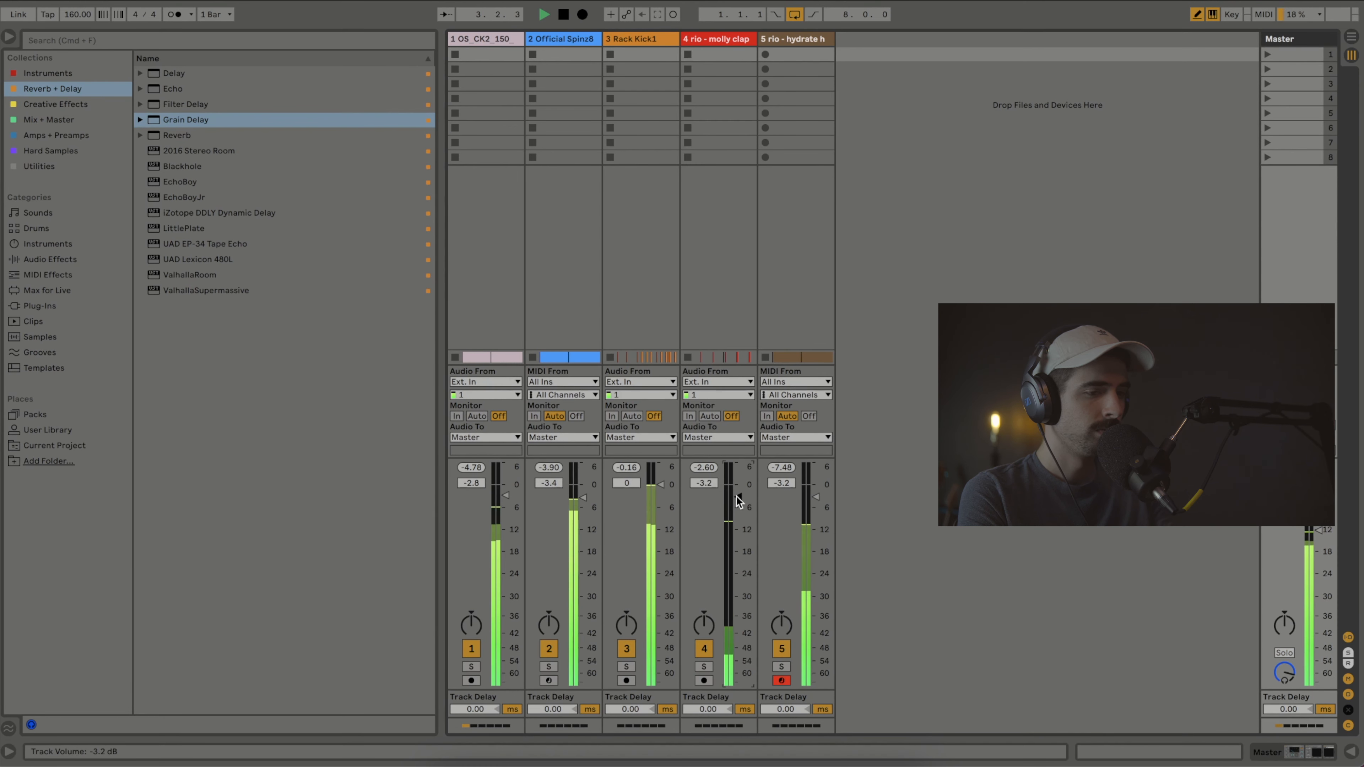
key("Tab")
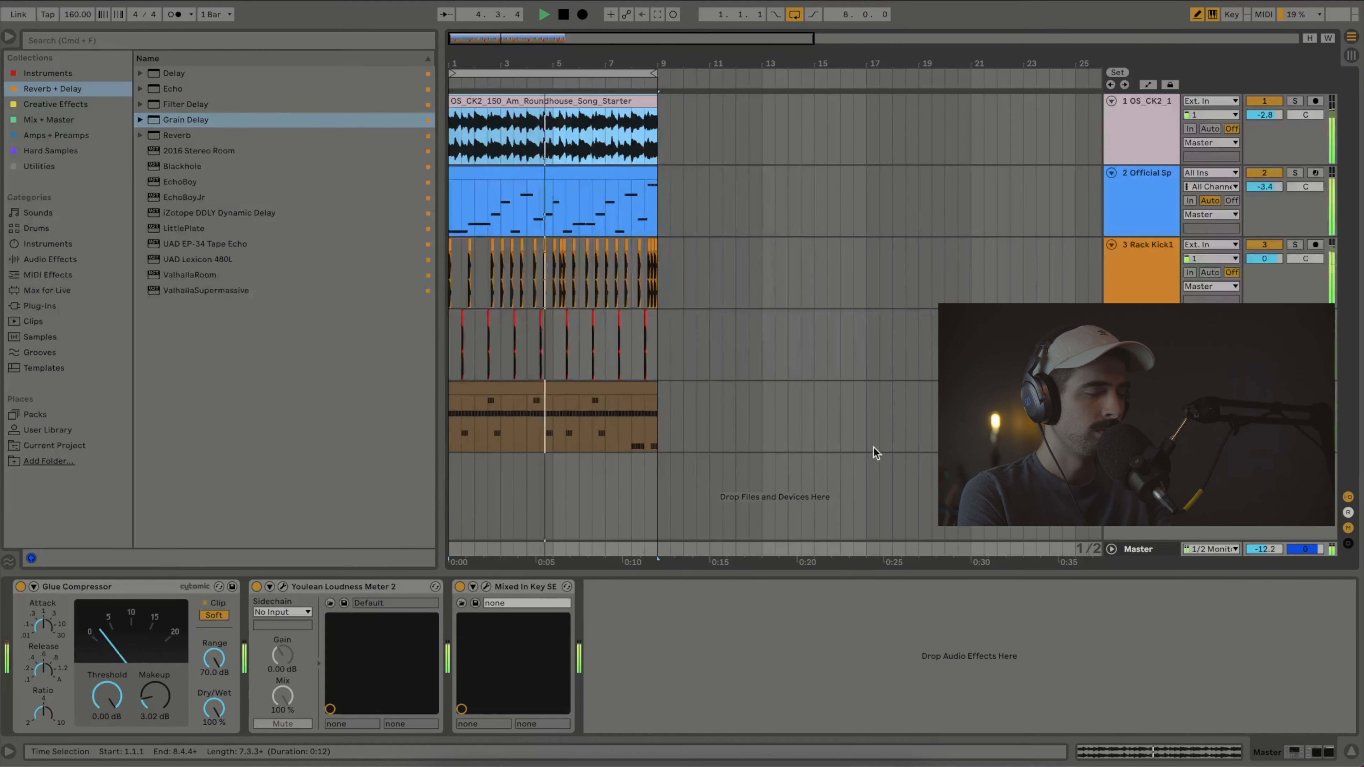
key("Tab")
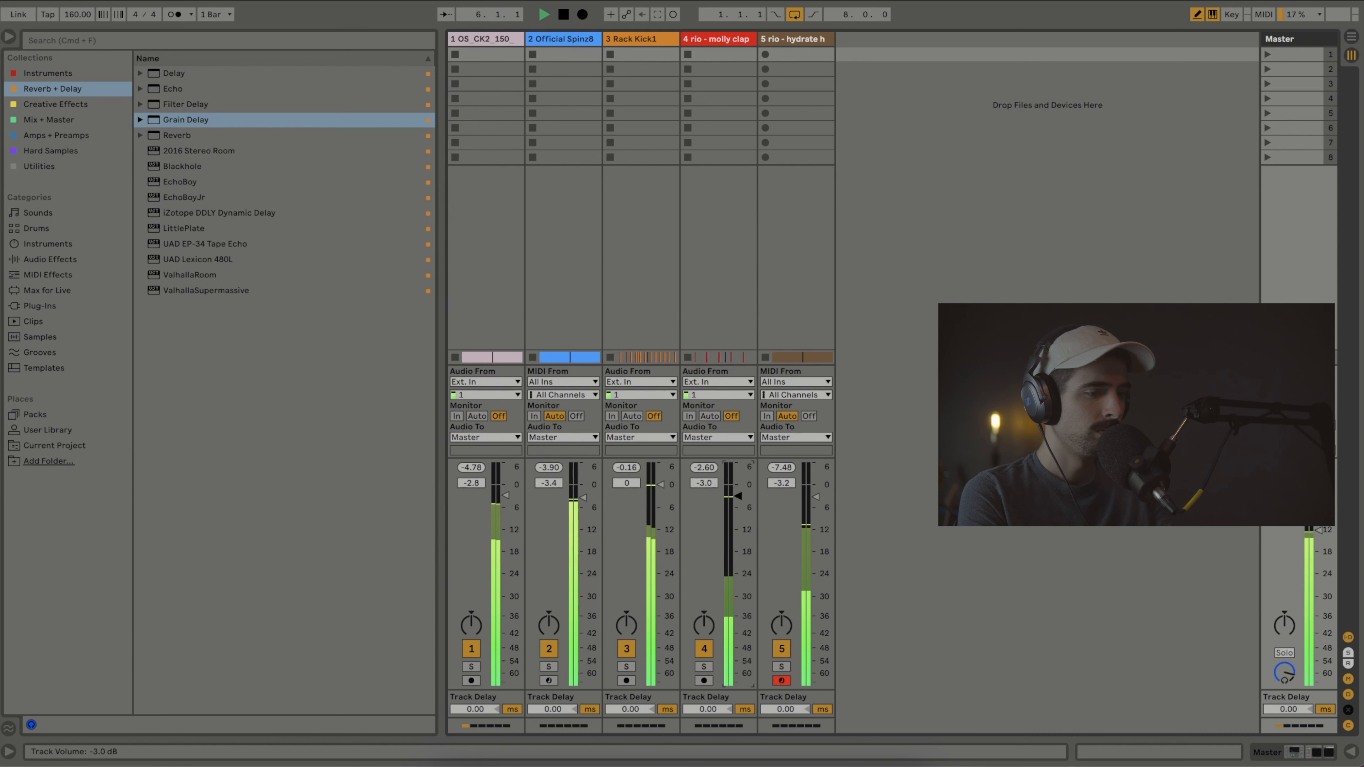
left_click(660, 484)
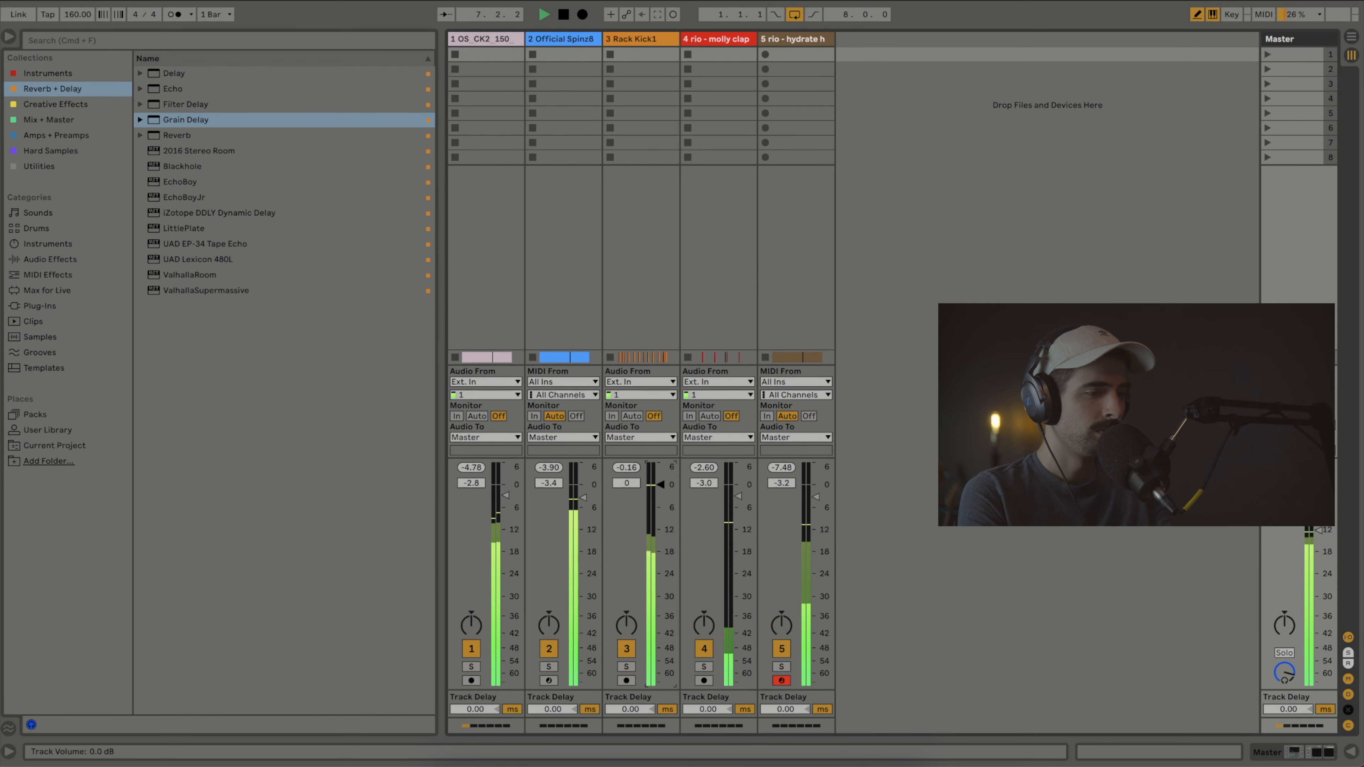
- Reduce the Master Glue Compressor's Makeup gain to 2.50 dB, check the track levels and stop playback
key("Tab")
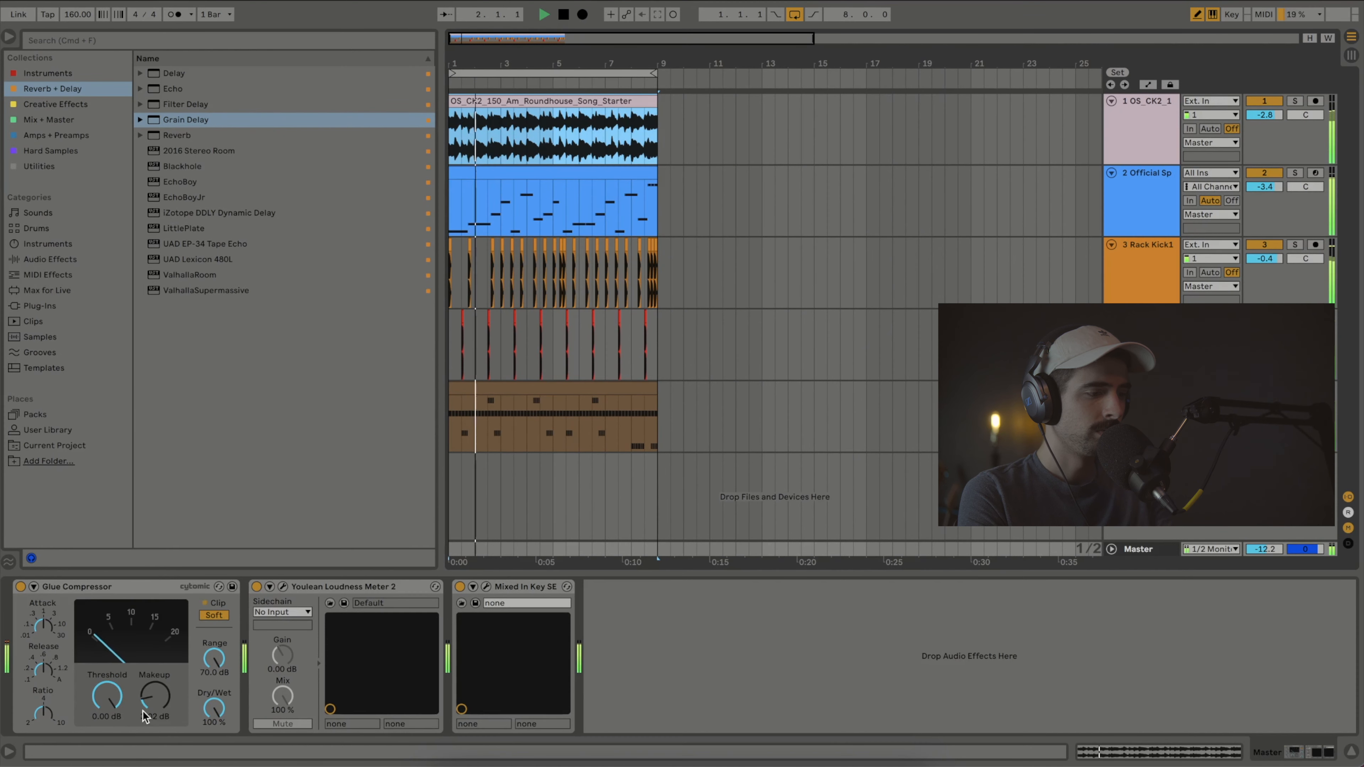
key("Tab")
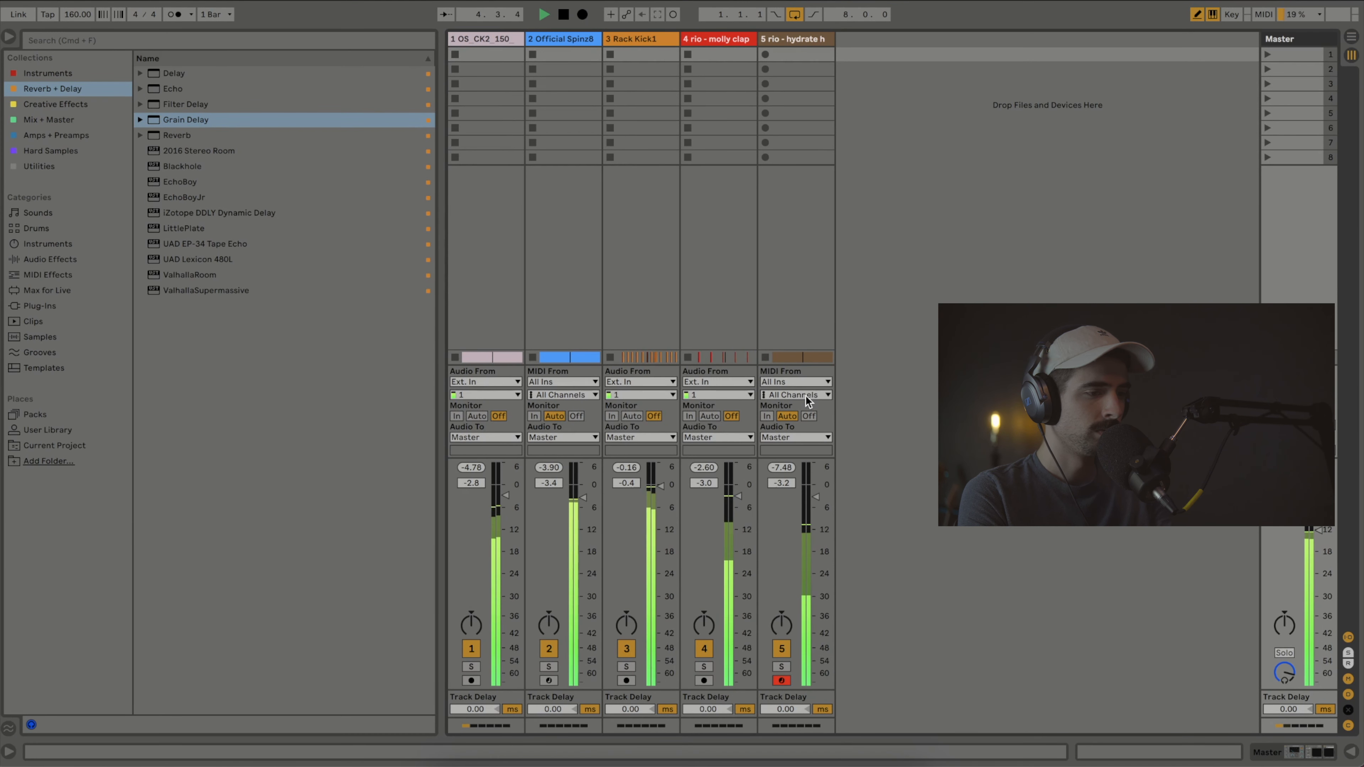
key("Tab")
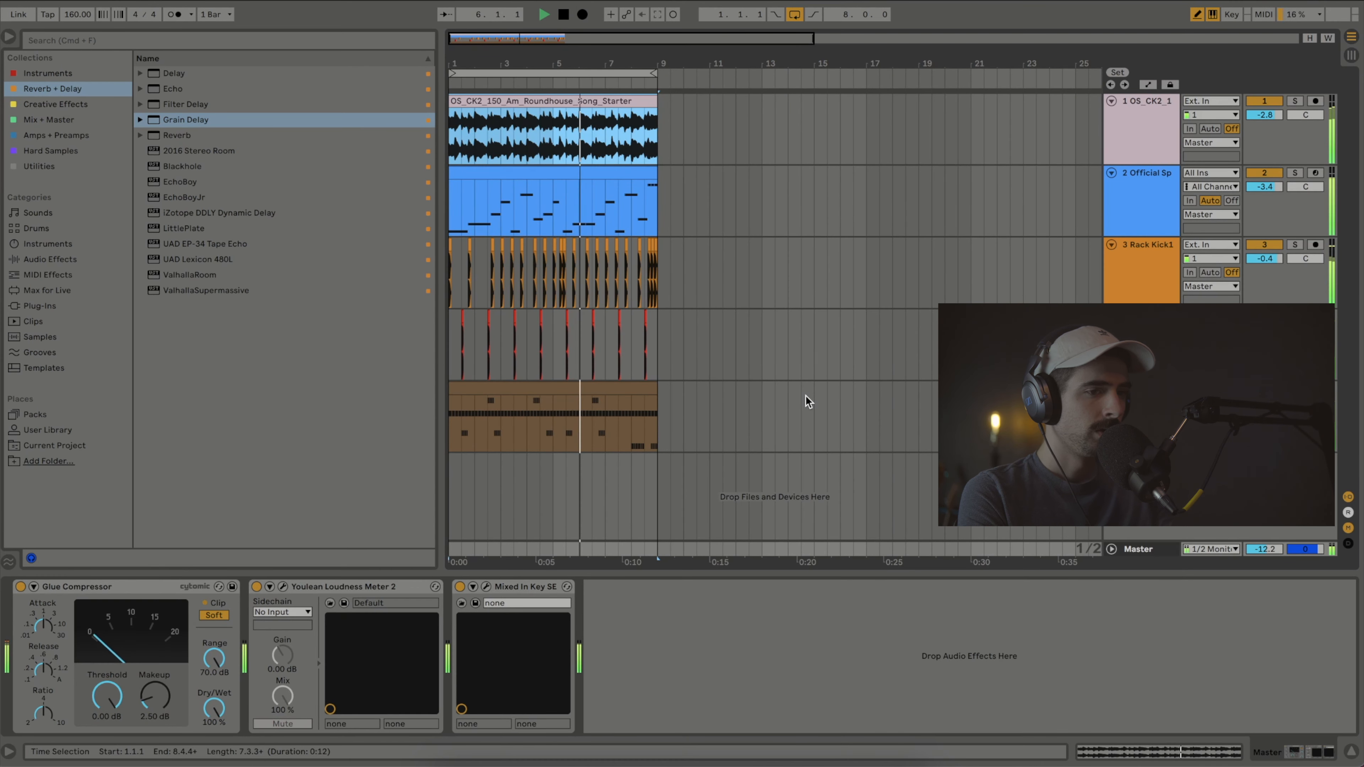
key("space")
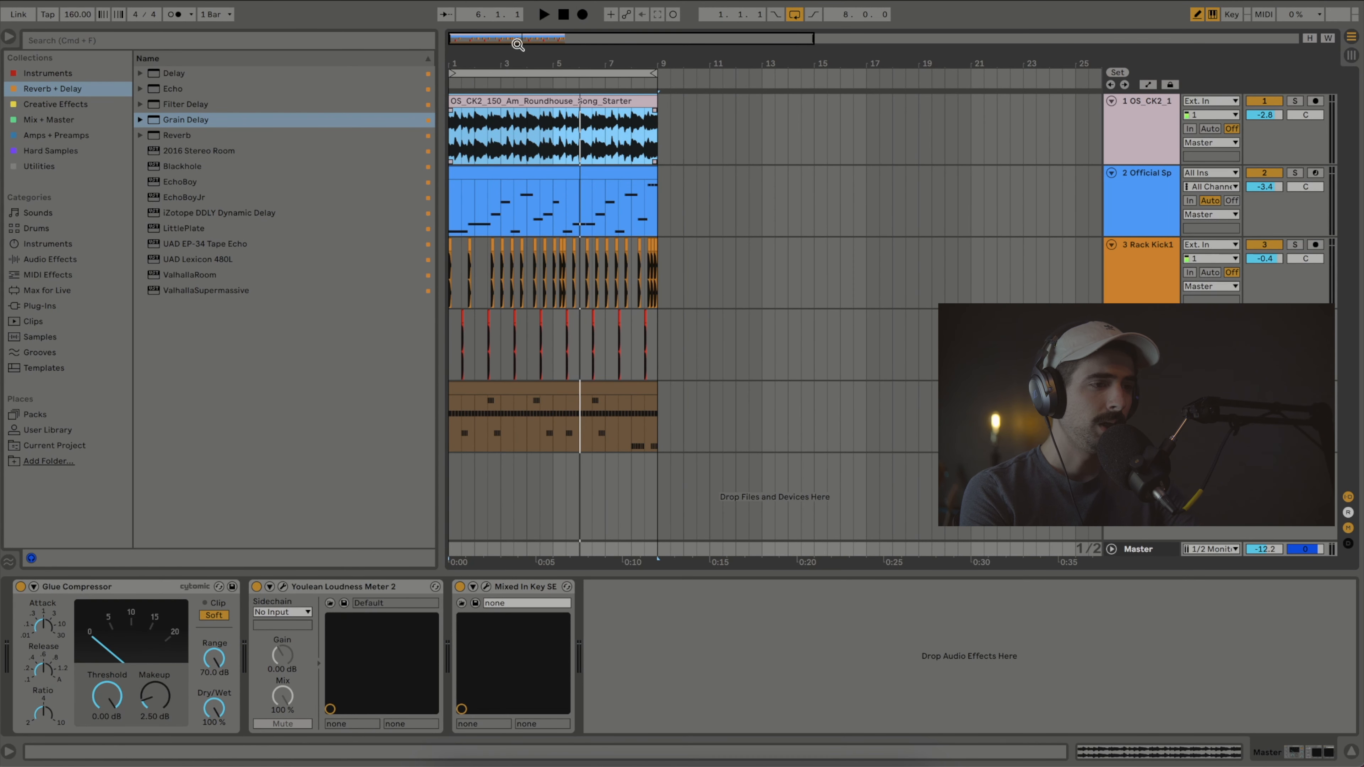